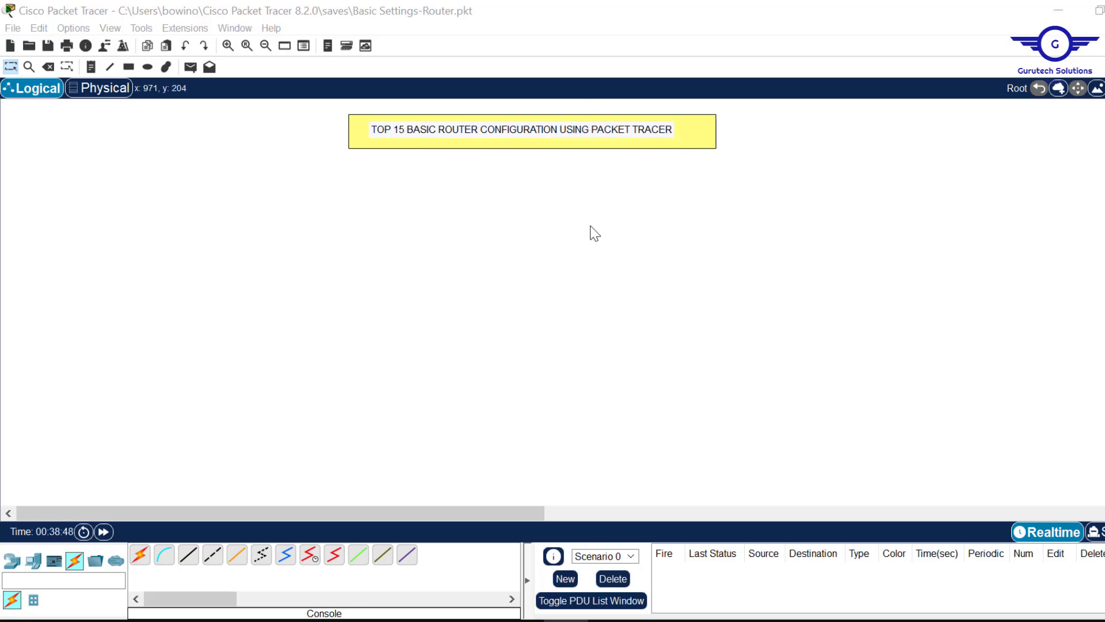
# - Bring up the Google Sheets list of CCNA project topics from the taskbar
pyautogui.click(384, 620)
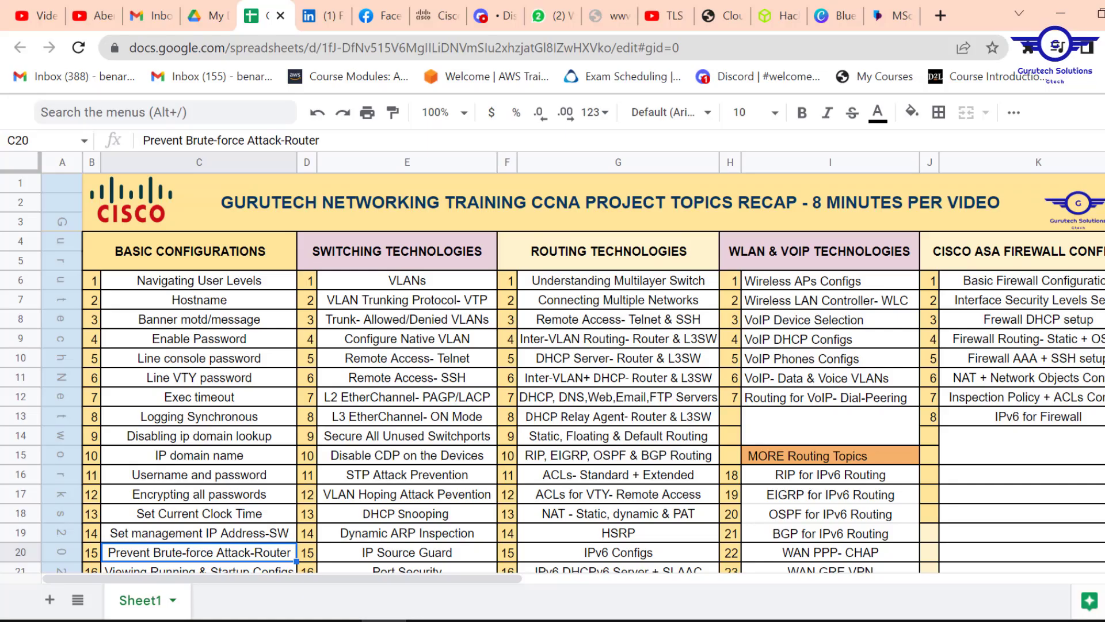
# - Select the 'Navigating User Levels' topic in cell C6, then minimize Chrome back to Packet Tracer
pyautogui.scroll(-1, 293, 297)
pyautogui.scroll(1, 294, 296)
pyautogui.click(213, 282)
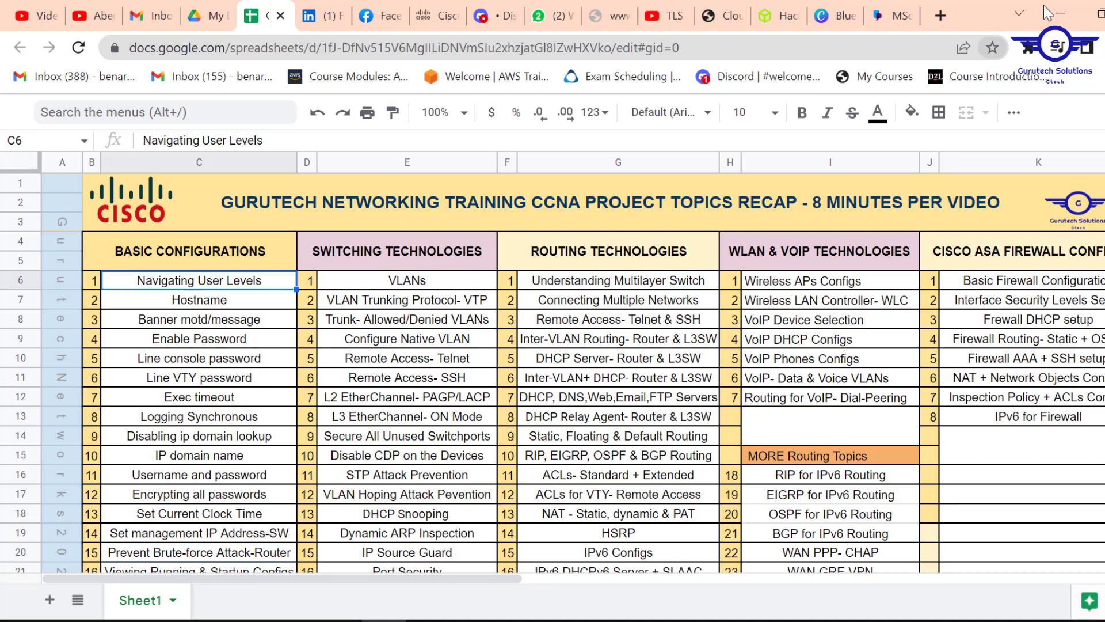
pyautogui.click(1061, 13)
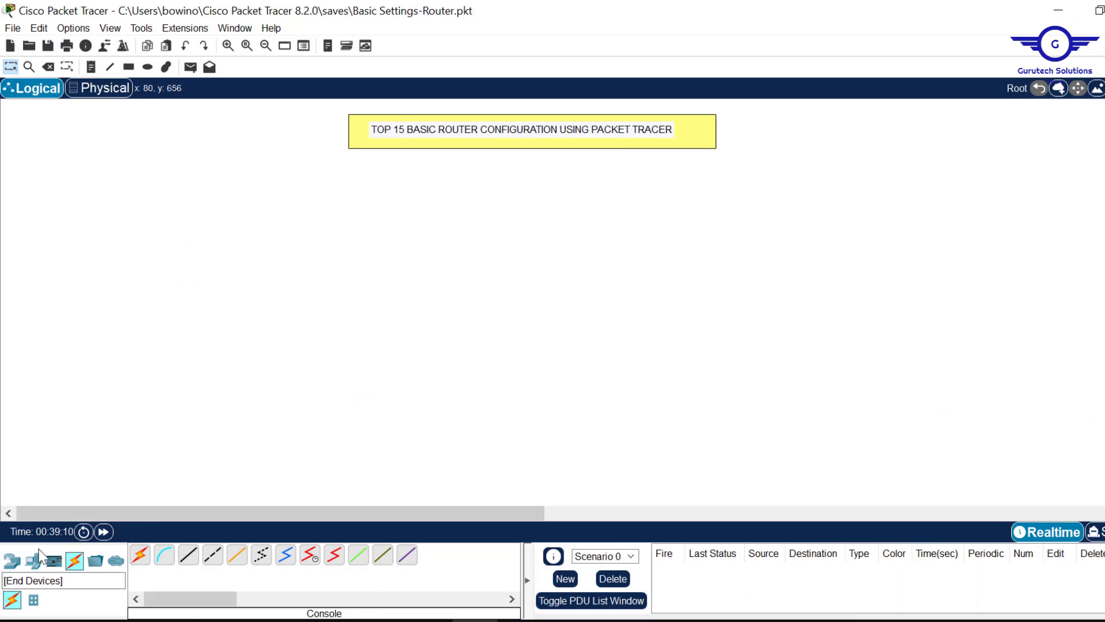
# - Place a 2911 router and a generic PC on the workspace, with PC1 beside Router1
pyautogui.click(13, 560)
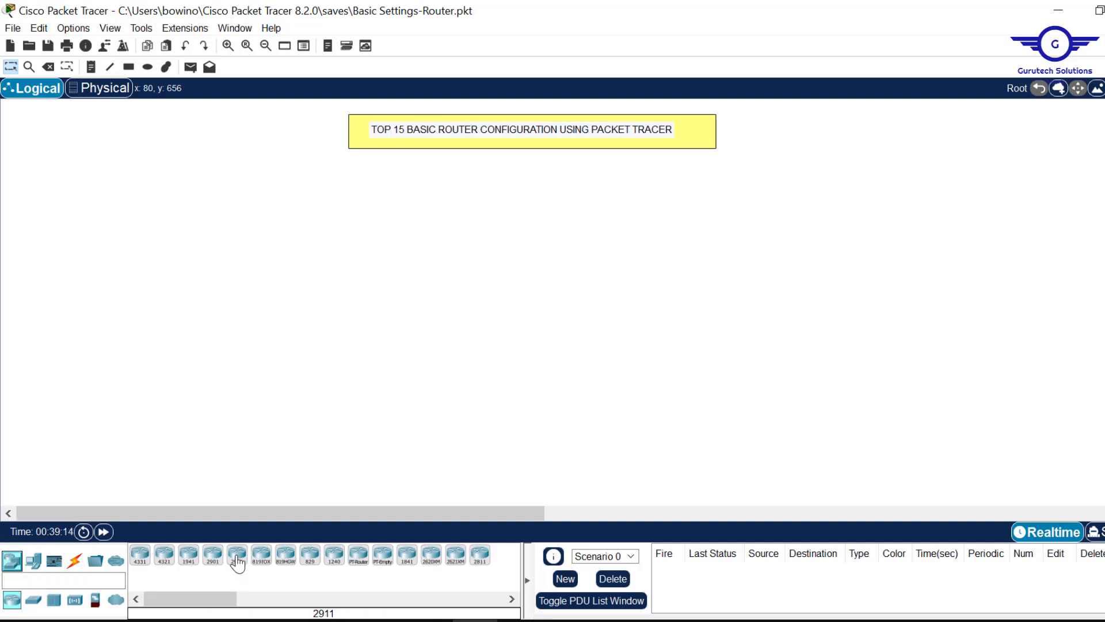
pyautogui.moveTo(237, 566); pyautogui.dragTo(460, 199)
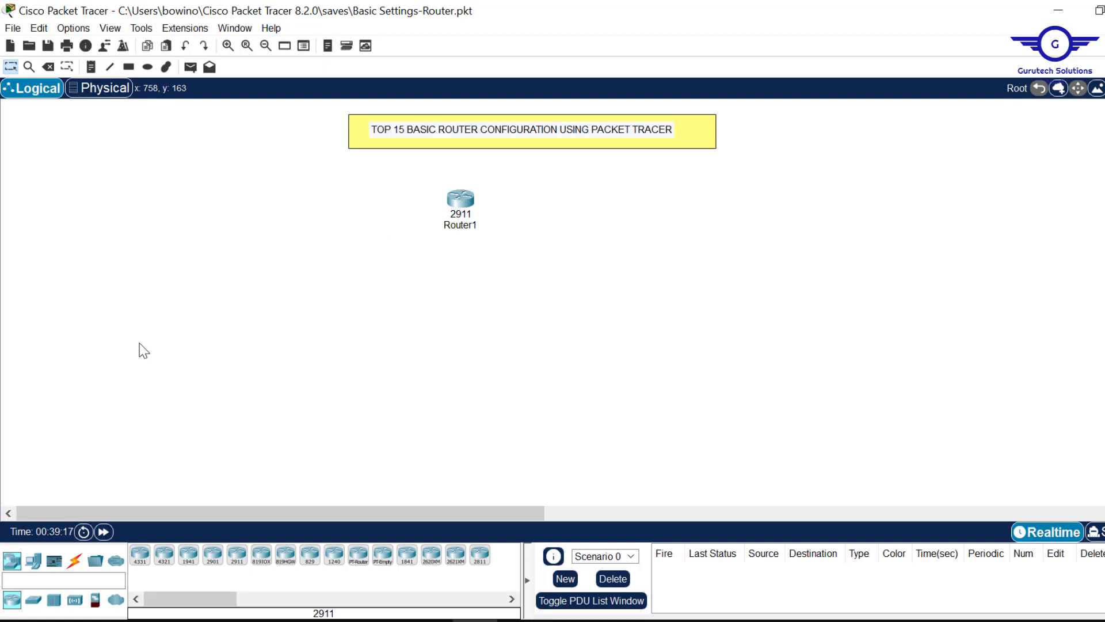
pyautogui.click(34, 559)
pyautogui.click(141, 556)
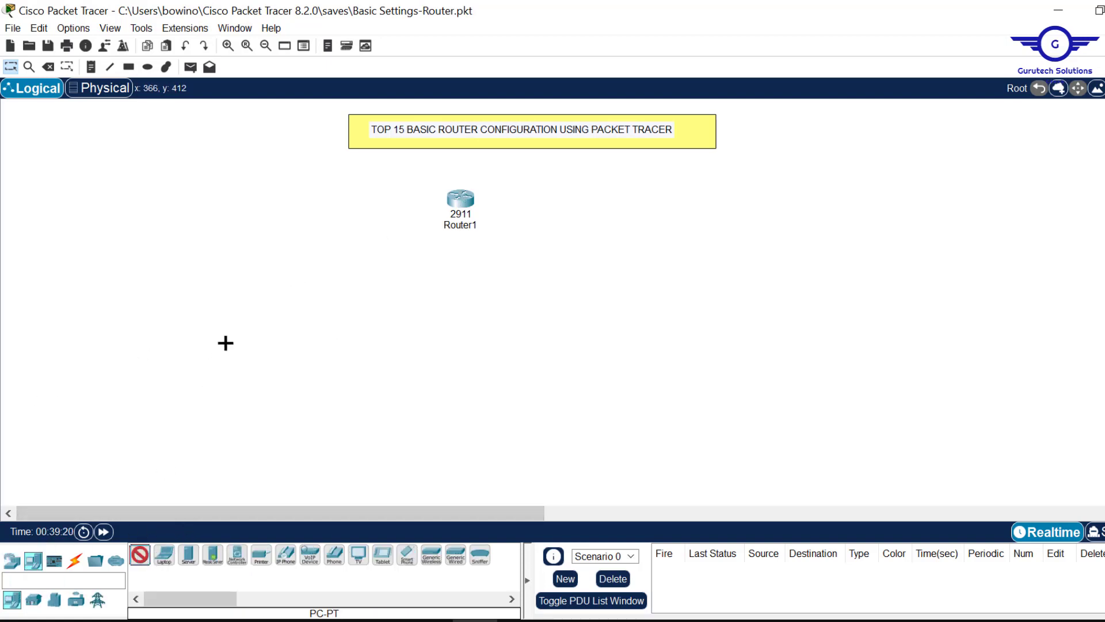
pyautogui.click(230, 339)
pyautogui.moveTo(234, 335); pyautogui.dragTo(304, 297)
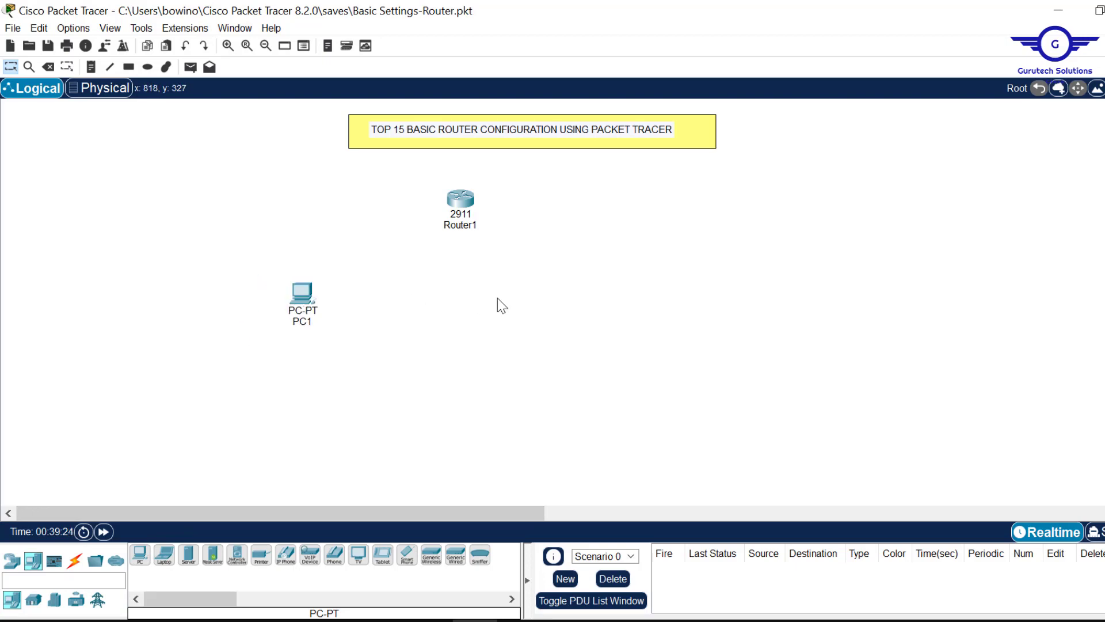
# - Open Router1's CLI view and close the device window again
pyautogui.click(462, 209)
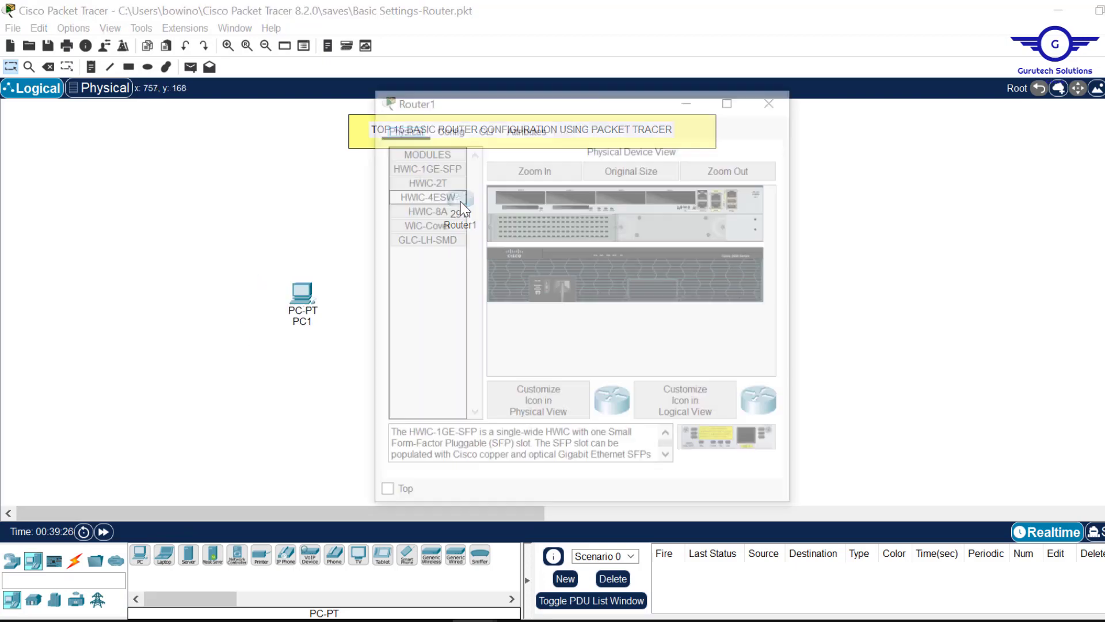
pyautogui.click(488, 129)
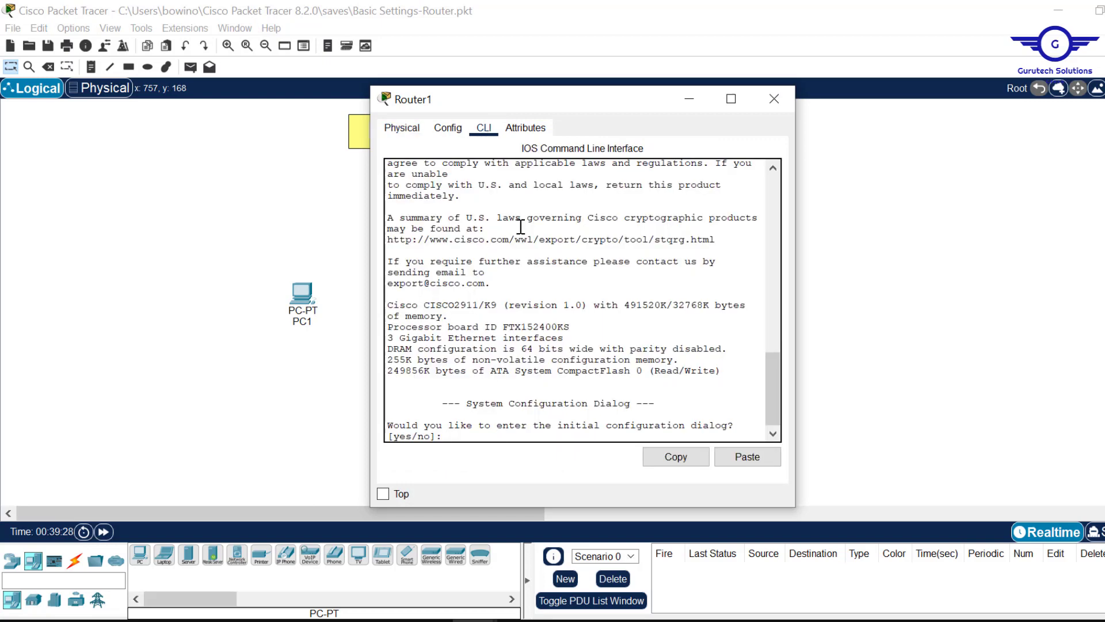
pyautogui.click(774, 98)
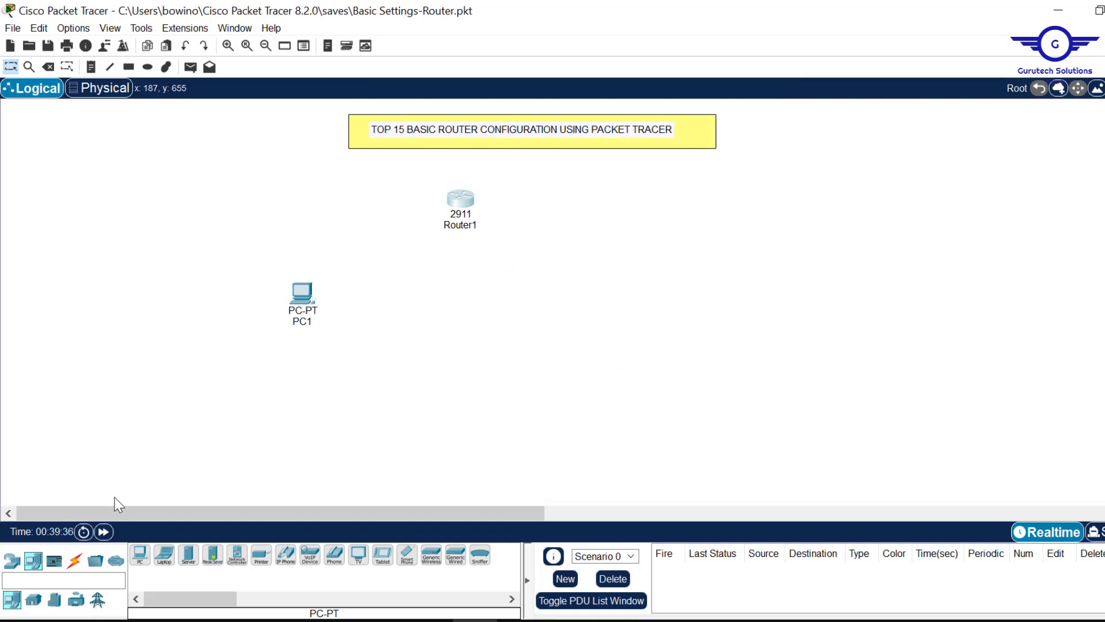
# - Connect a console cable from PC1's RS 232 port to Router1's Console port
pyautogui.click(74, 564)
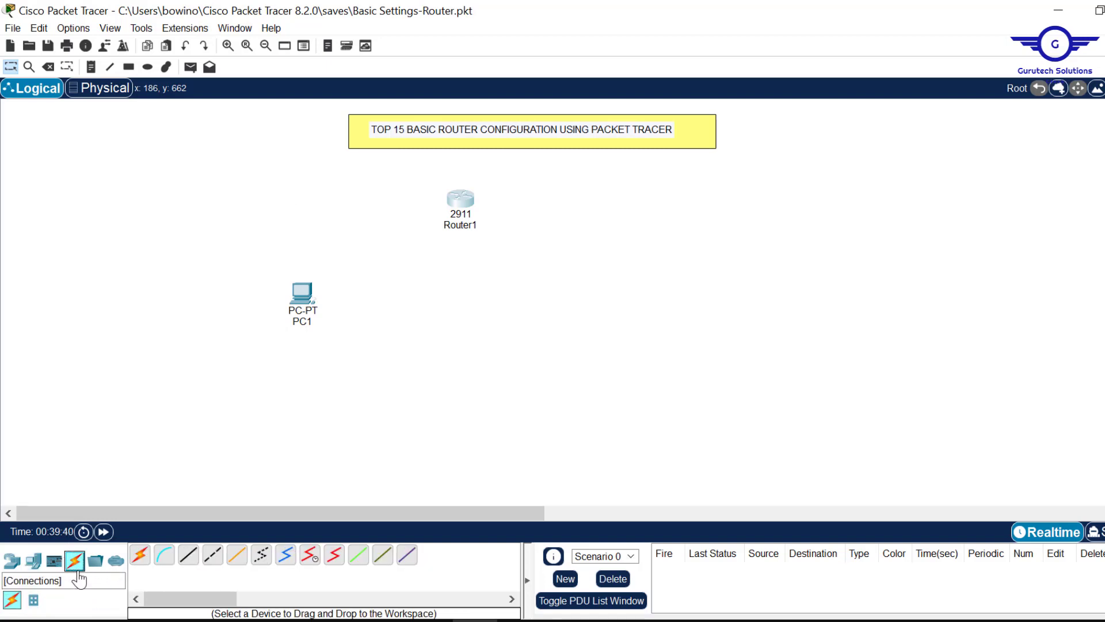
pyautogui.click(164, 557)
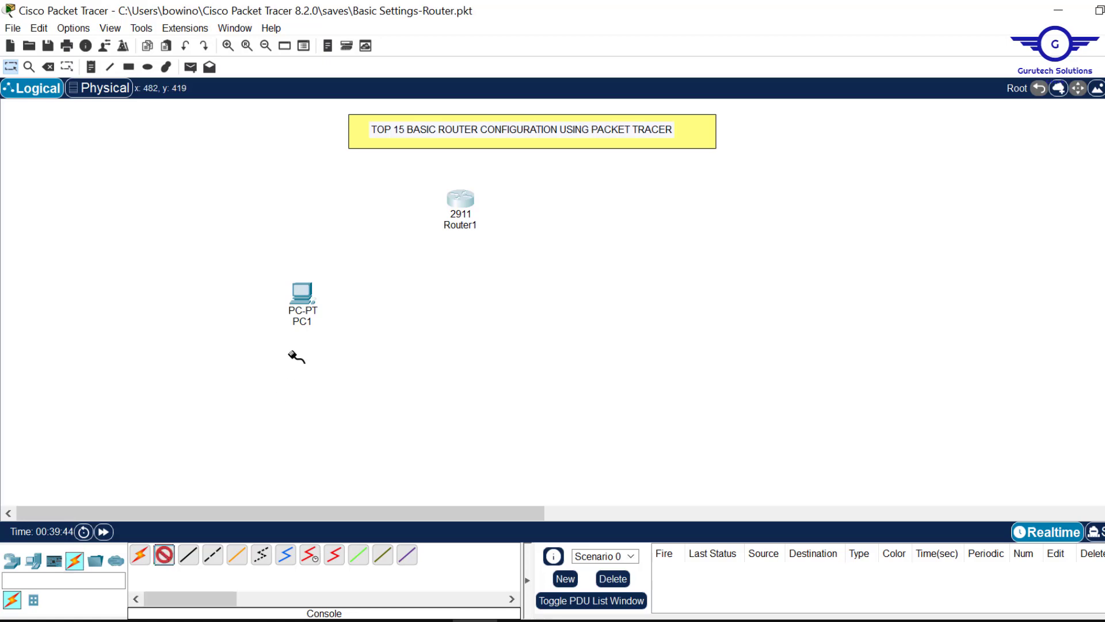
pyautogui.click(301, 290)
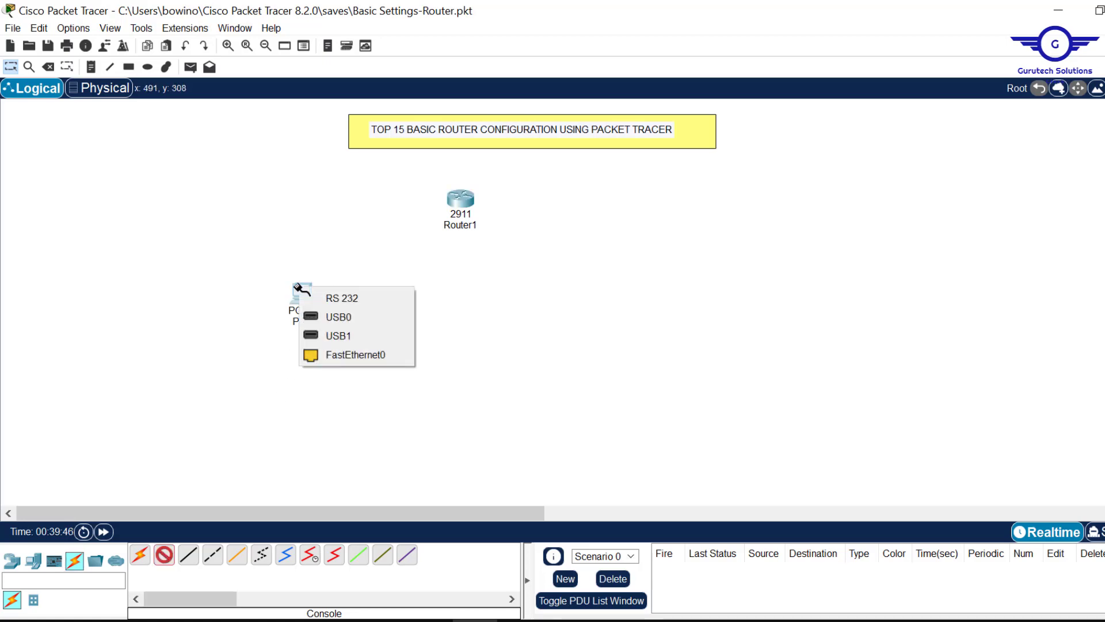
pyautogui.click(365, 298)
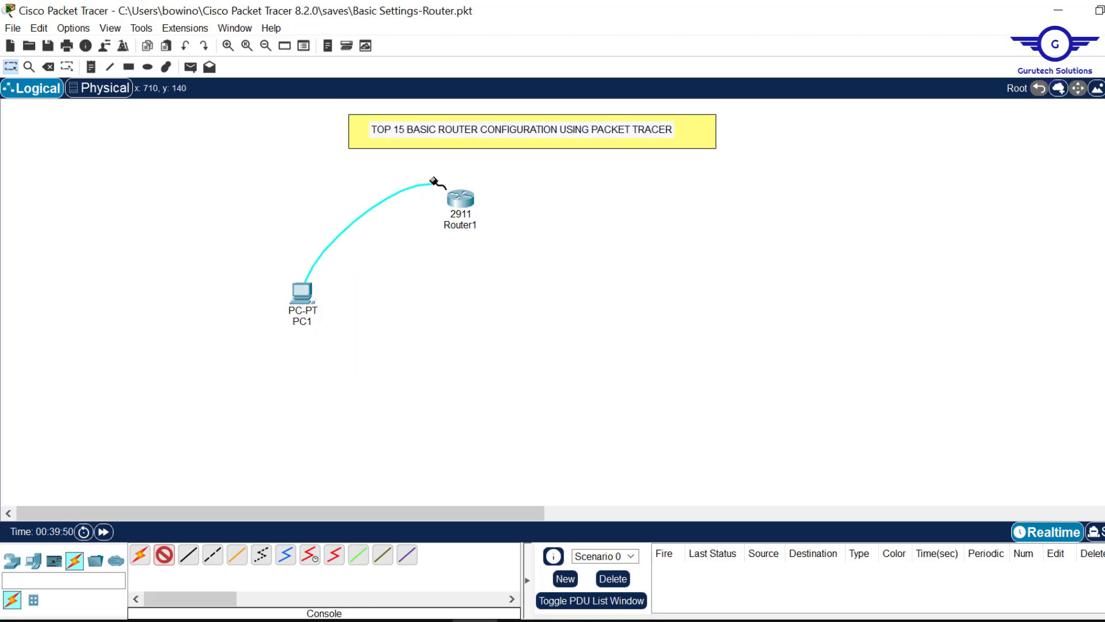
pyautogui.click(462, 197)
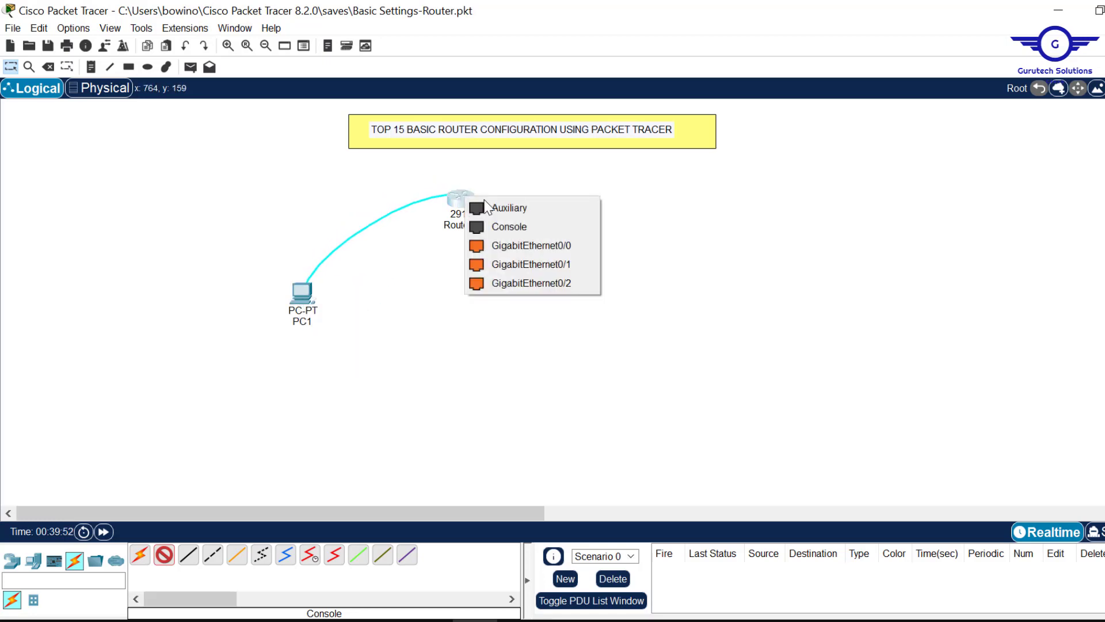
pyautogui.click(520, 229)
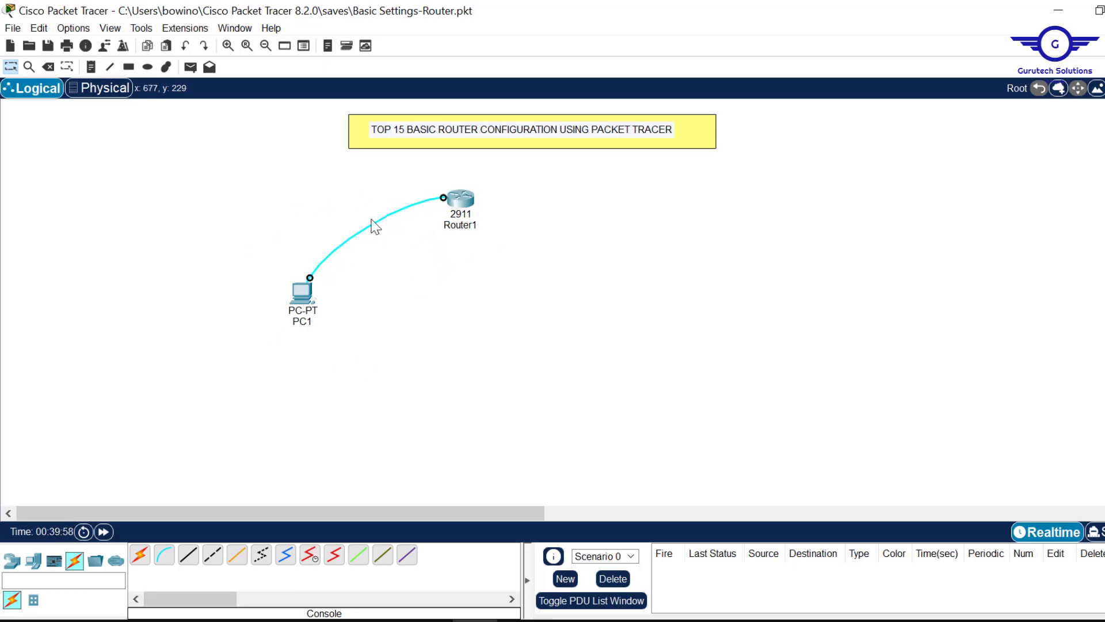
pyautogui.click(304, 300)
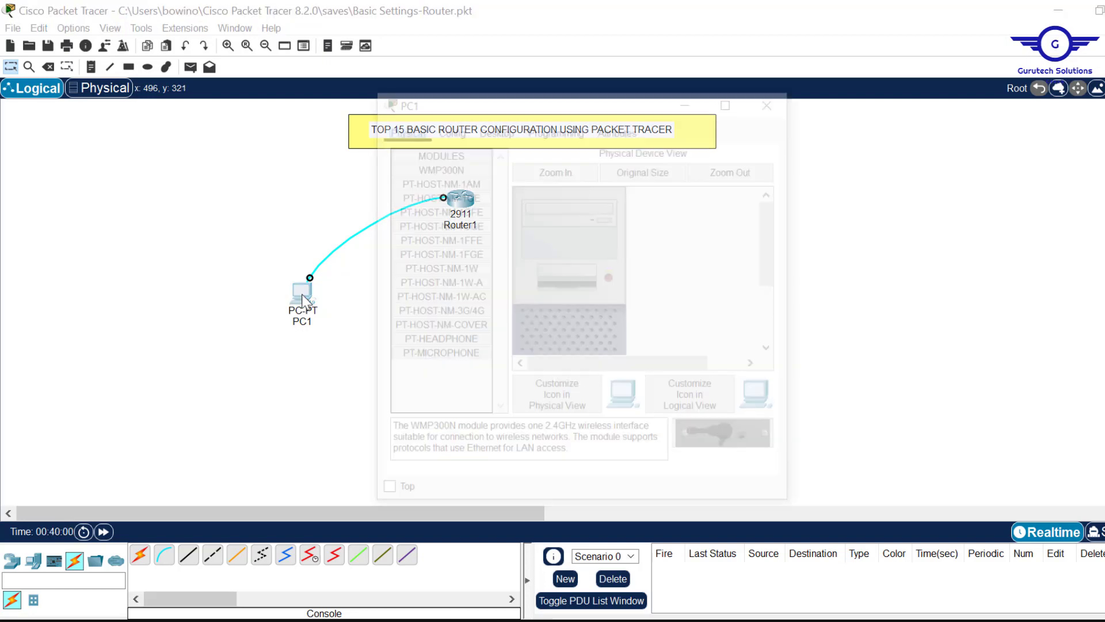
# - Open PC1's Terminal with default settings and answer 'no' to the initial configuration dialog
pyautogui.click(495, 128)
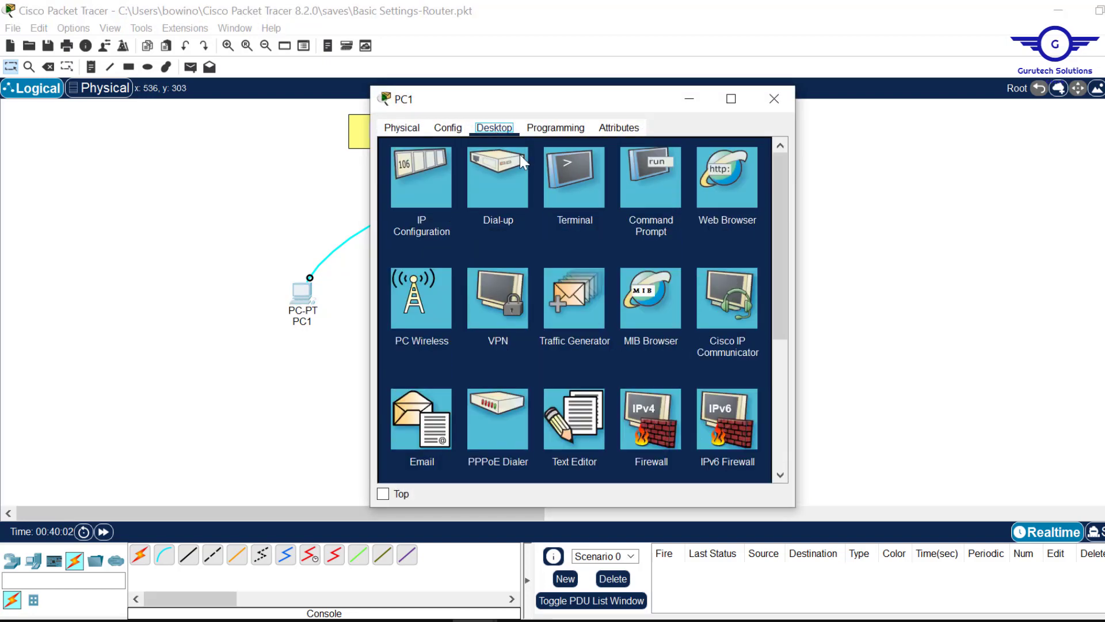
pyautogui.click(577, 207)
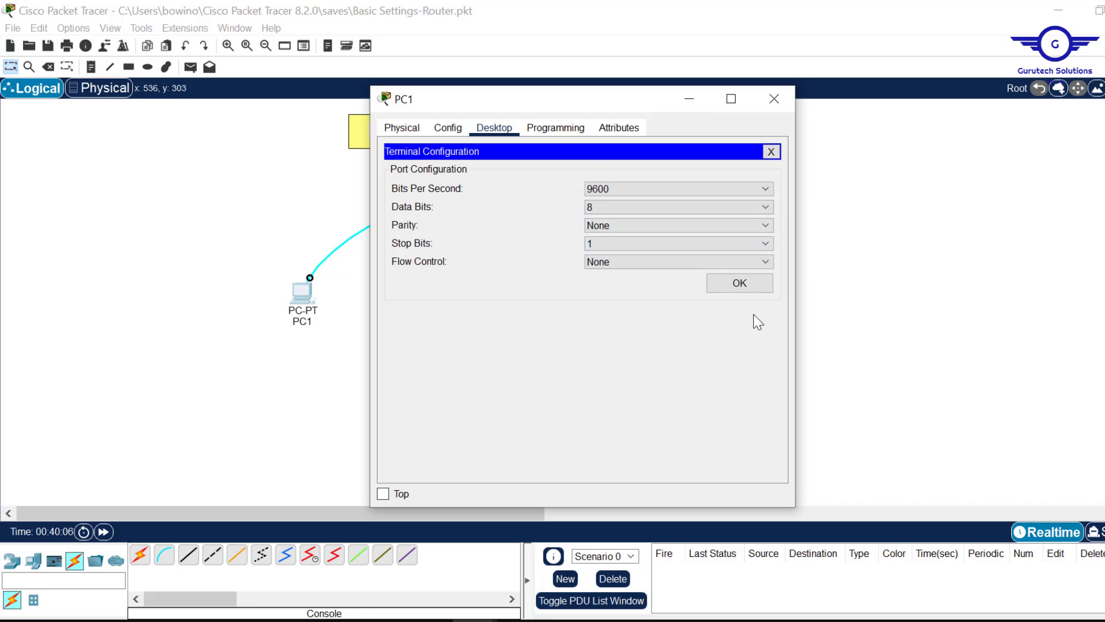
pyautogui.click(735, 288)
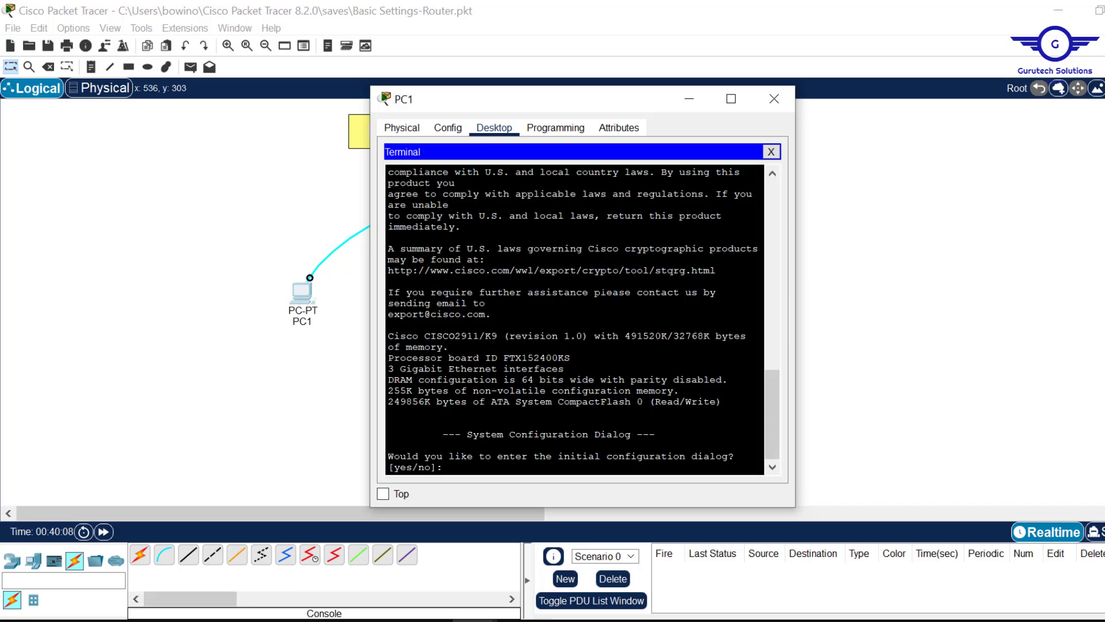
pyautogui.press('Return')
pyautogui.press('Return')
pyautogui.press('Return')
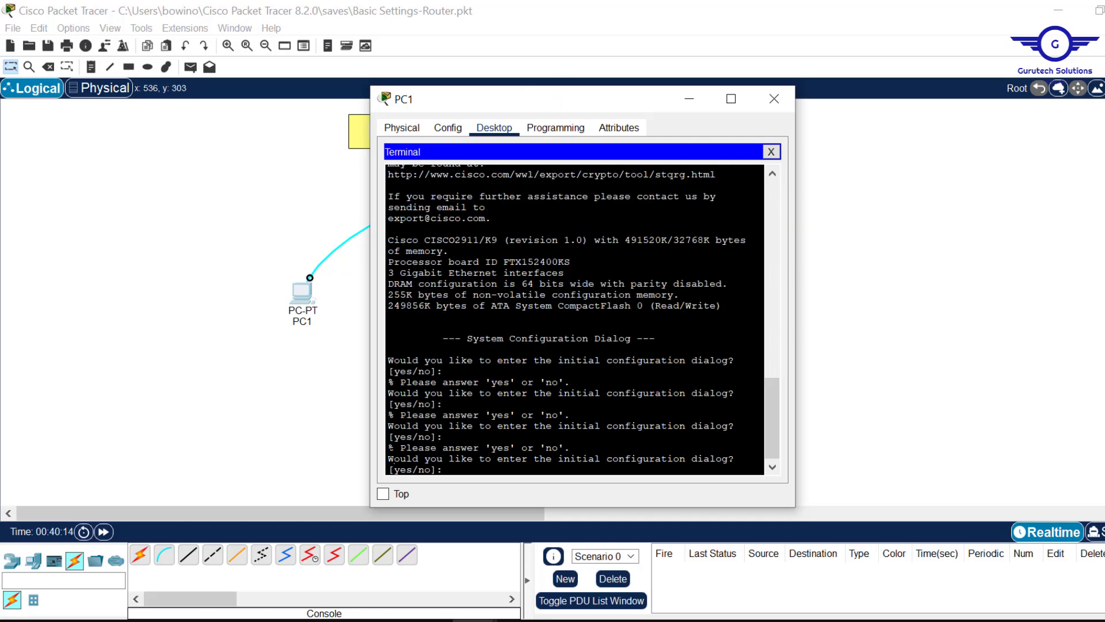
pyautogui.moveTo(394, 458); pyautogui.dragTo(450, 470)
pyautogui.click(452, 460)
pyautogui.write('no')
pyautogui.press('Return')
pyautogui.press('Return')
pyautogui.press('Return')
pyautogui.press('Return')
pyautogui.press('Return')
pyautogui.press('Return')
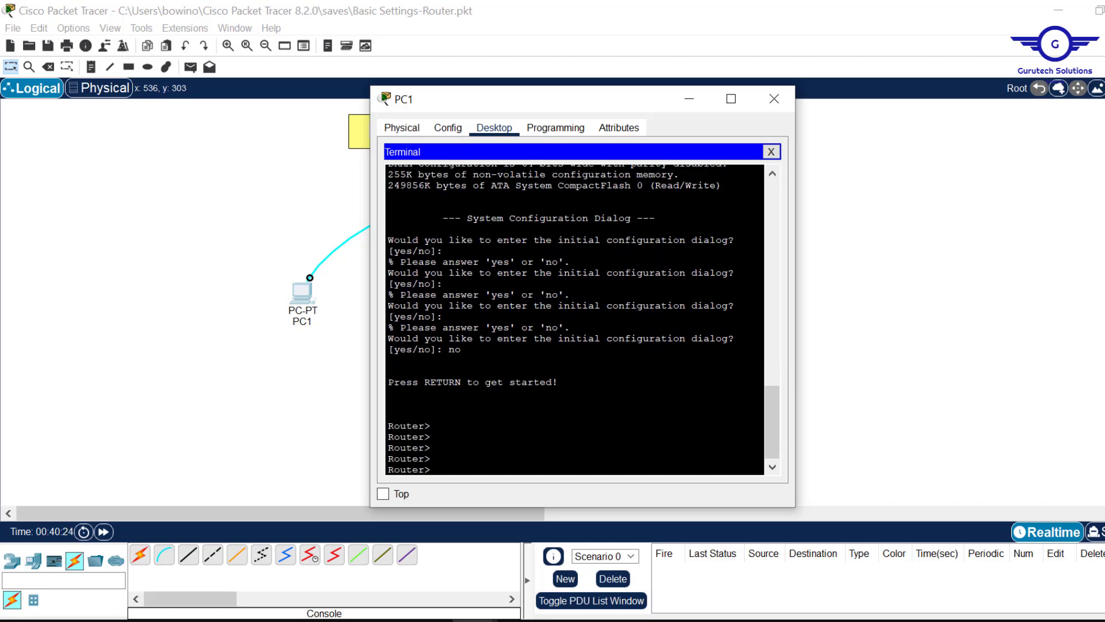
# - Move PC1's window aside, glance at the topics spreadsheet, and highlight the Router> prompt
pyautogui.moveTo(432, 437); pyautogui.dragTo(384, 438)
pyautogui.moveTo(523, 107); pyautogui.dragTo(634, 96)
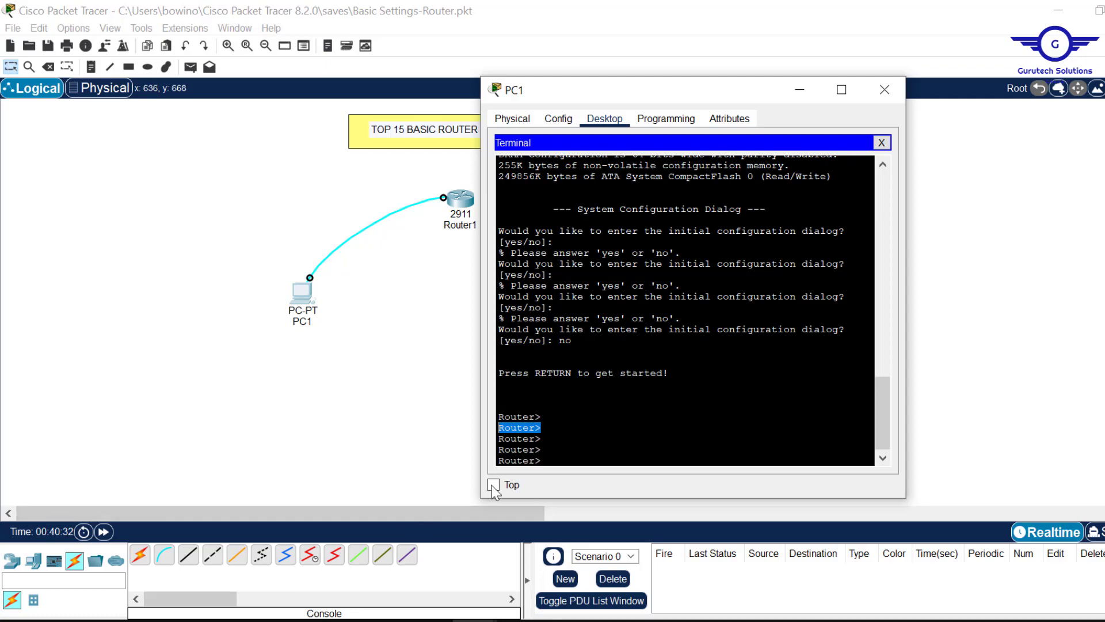
pyautogui.click(384, 620)
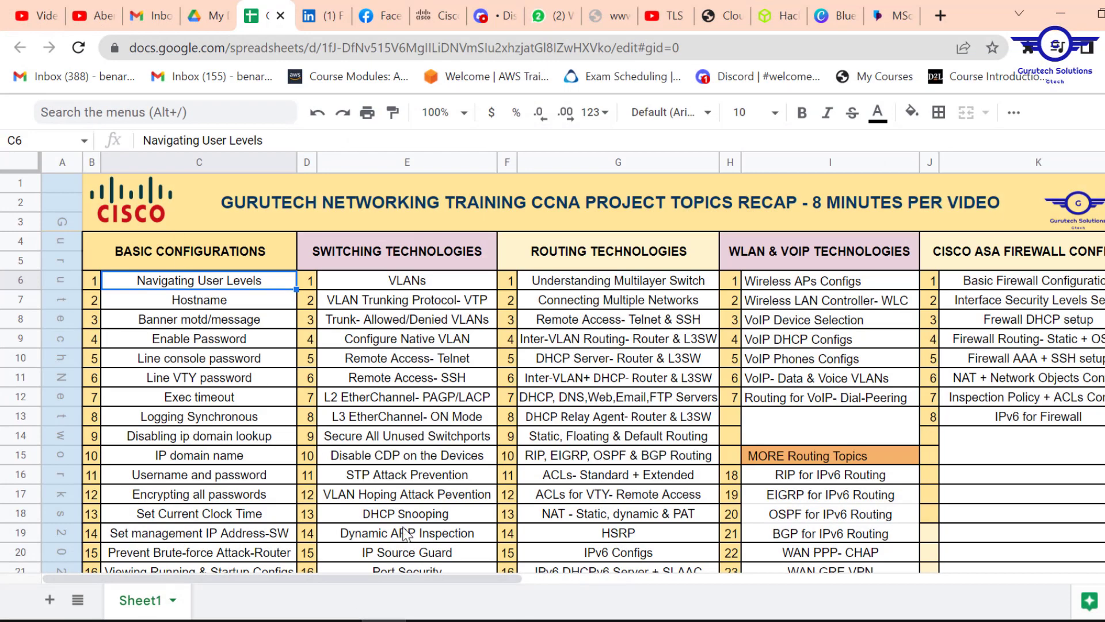
pyautogui.click(384, 621)
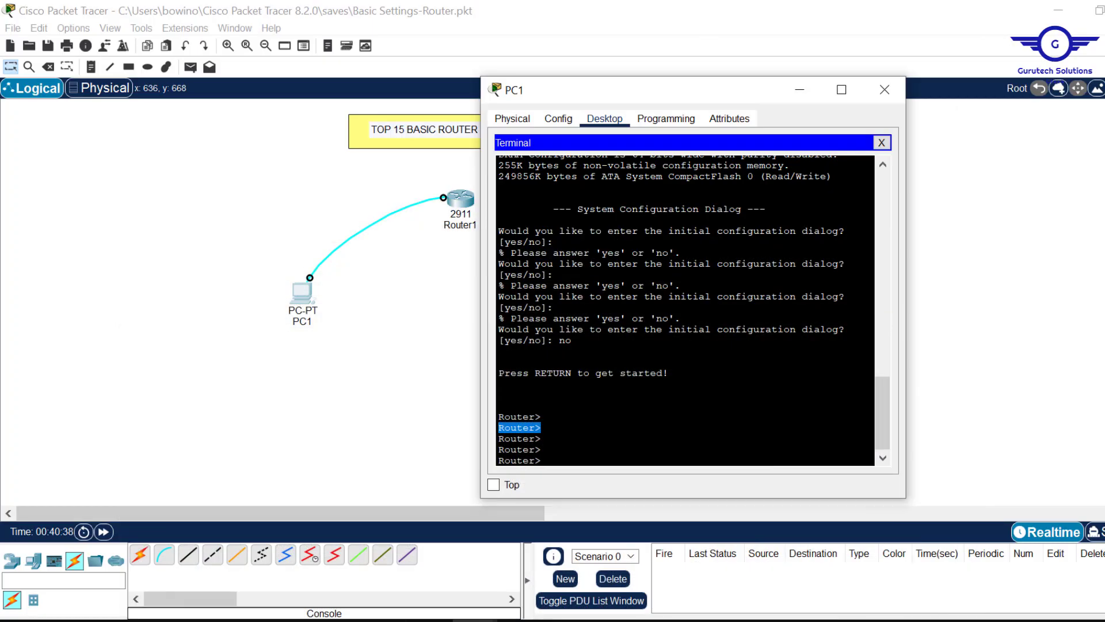
pyautogui.click(541, 417)
pyautogui.moveTo(500, 406); pyautogui.dragTo(541, 416)
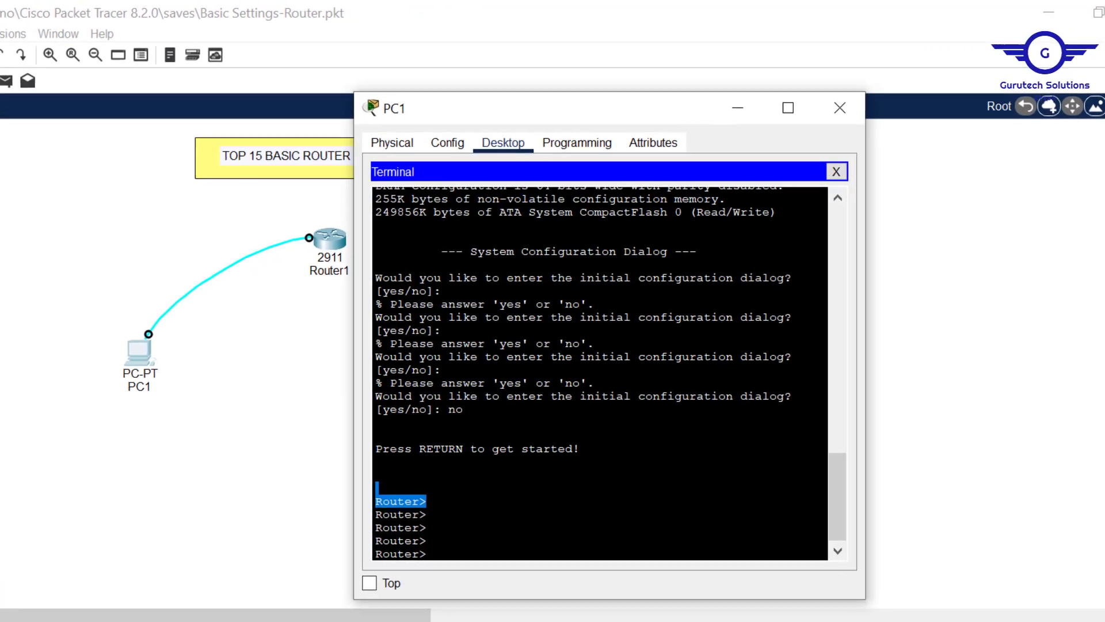
# - Enter privileged mode with enable and compare the Router# and Router> prompts
pyautogui.click(542, 439)
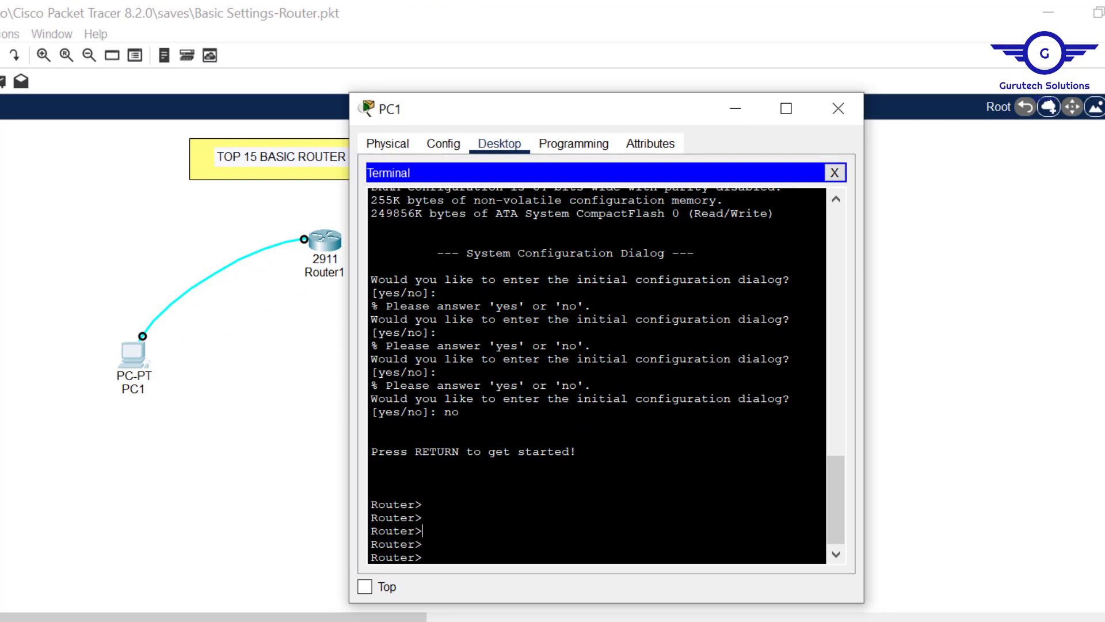
pyautogui.write('ena')
pyautogui.press('Tab')
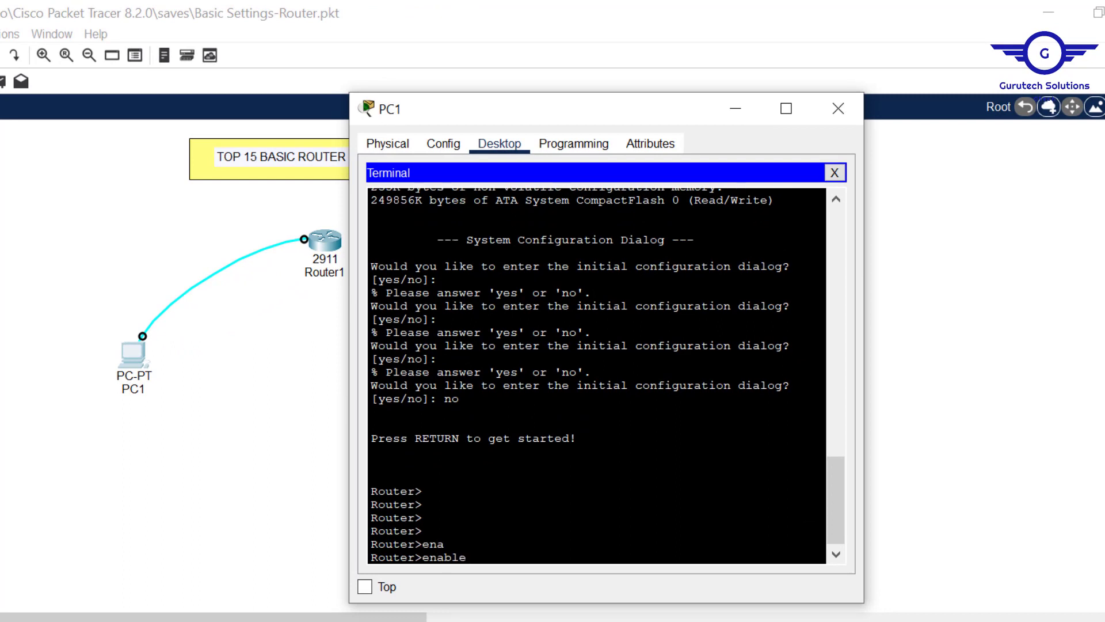
pyautogui.press('Return')
pyautogui.press('Return')
pyautogui.press('Return')
pyautogui.press('Return')
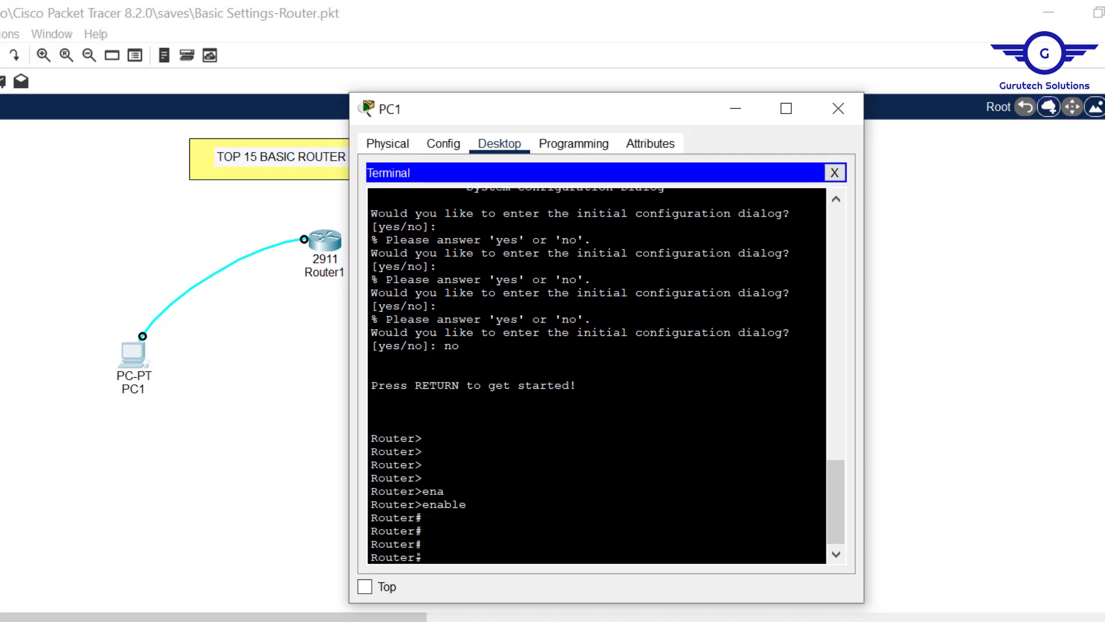
pyautogui.moveTo(424, 544); pyautogui.dragTo(365, 544)
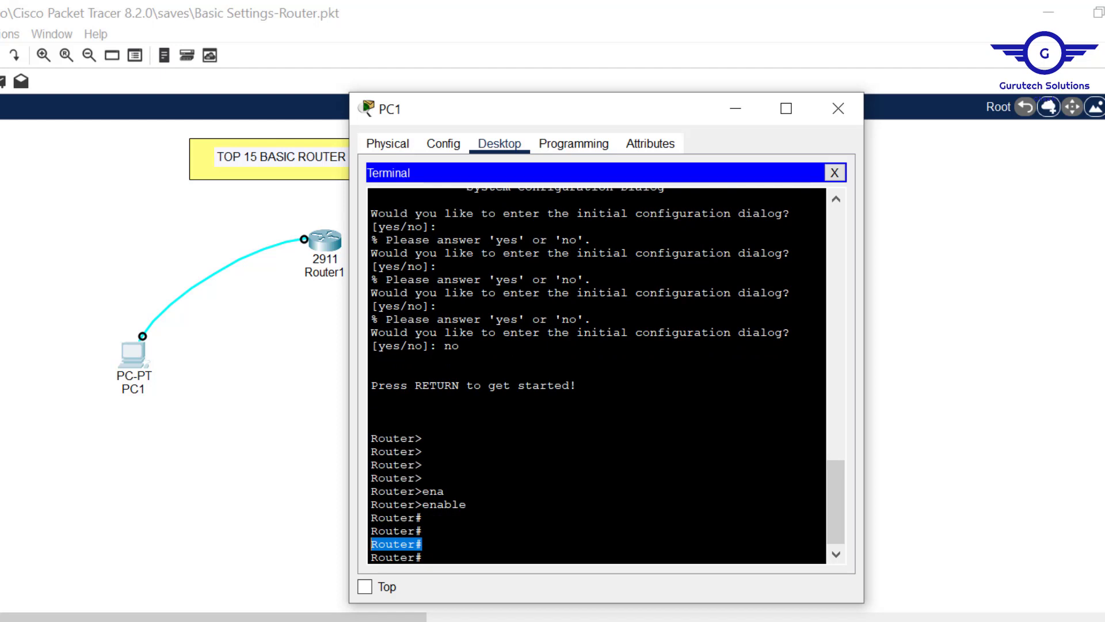
pyautogui.moveTo(424, 465); pyautogui.dragTo(363, 465)
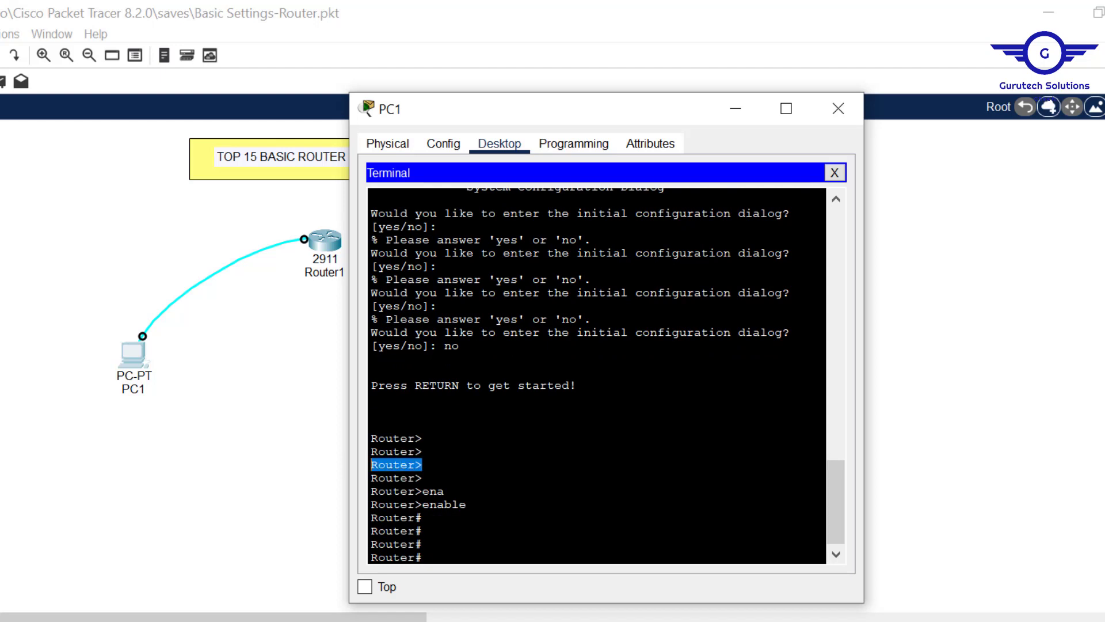
pyautogui.moveTo(424, 544); pyautogui.dragTo(353, 544)
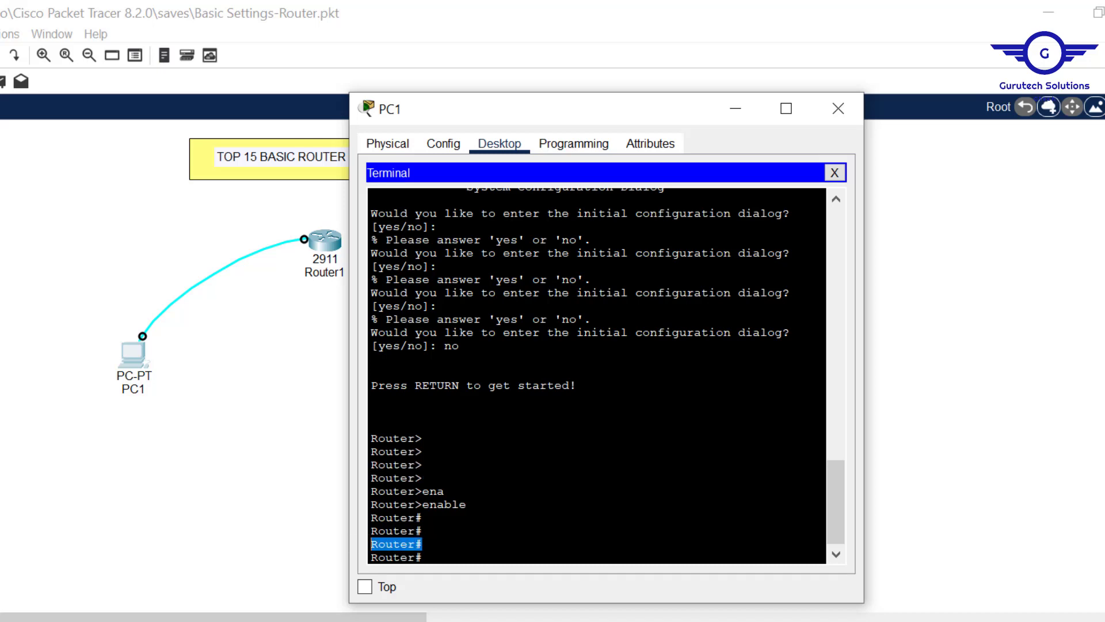
pyautogui.click(429, 556)
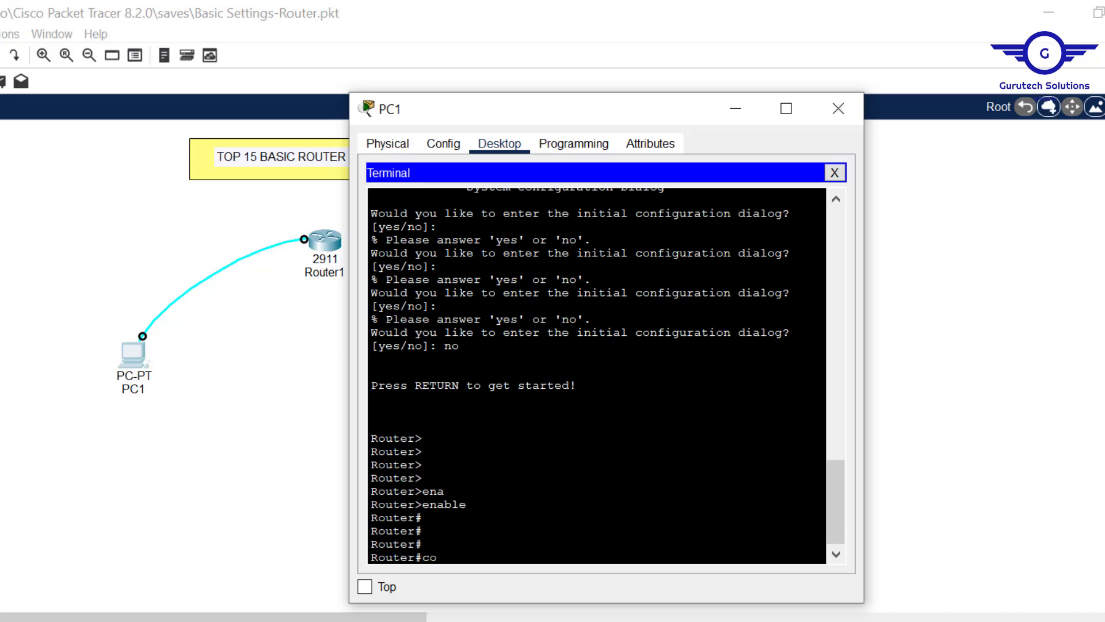
# - Run configure terminal to reach Router(config)# and compare it with the Router# and Router> prompts
pyautogui.write('nf')
pyautogui.press('Tab')
pyautogui.write('t')
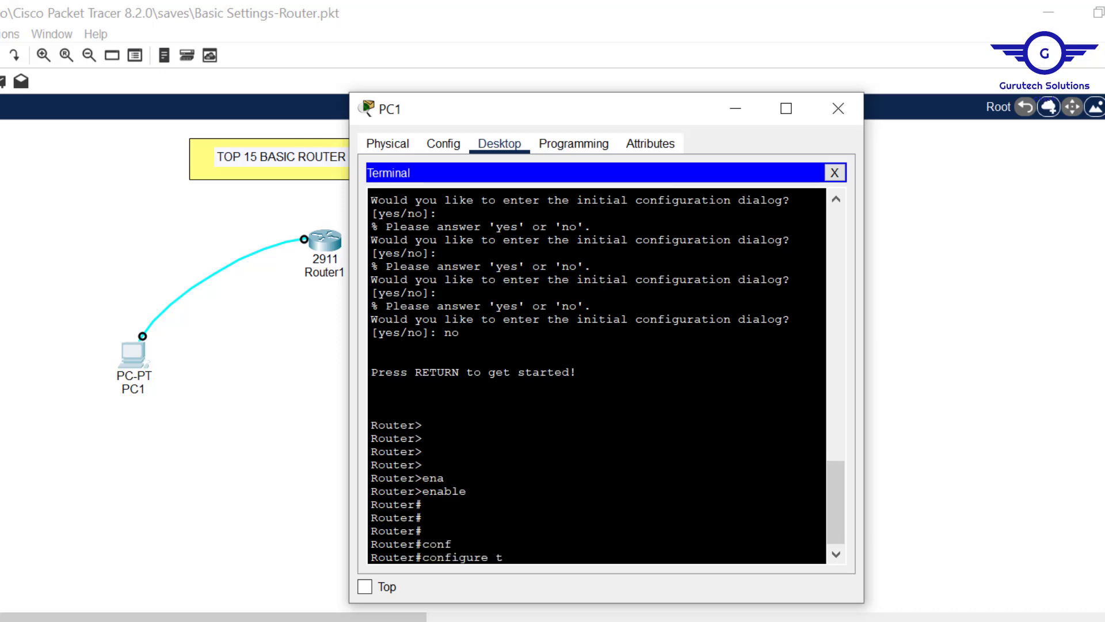
pyautogui.write('er')
pyautogui.press('Tab')
pyautogui.press('Return')
pyautogui.press('Return')
pyautogui.press('Return')
pyautogui.press('Return')
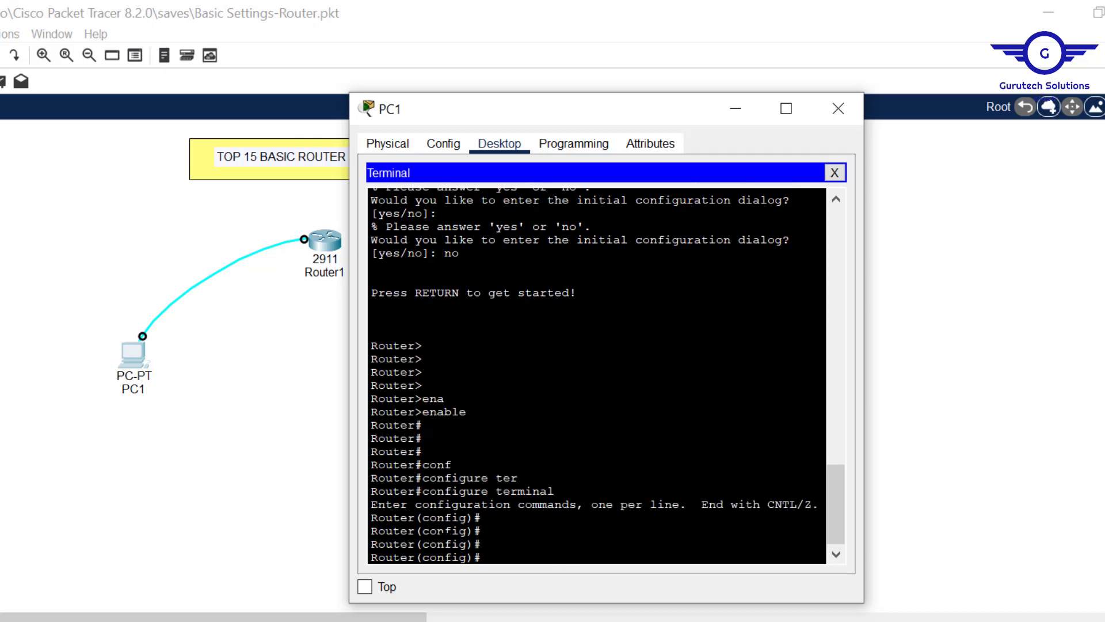
pyautogui.moveTo(481, 544); pyautogui.dragTo(370, 544)
pyautogui.moveTo(423, 438); pyautogui.dragTo(367, 438)
pyautogui.moveTo(424, 345); pyautogui.dragTo(358, 344)
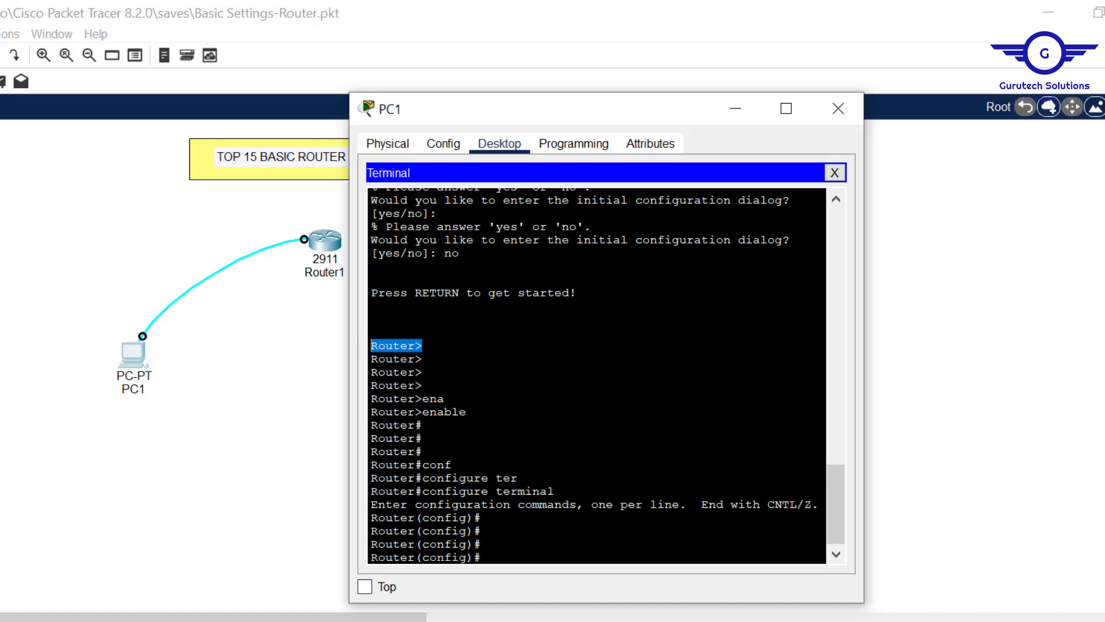
pyautogui.click(482, 544)
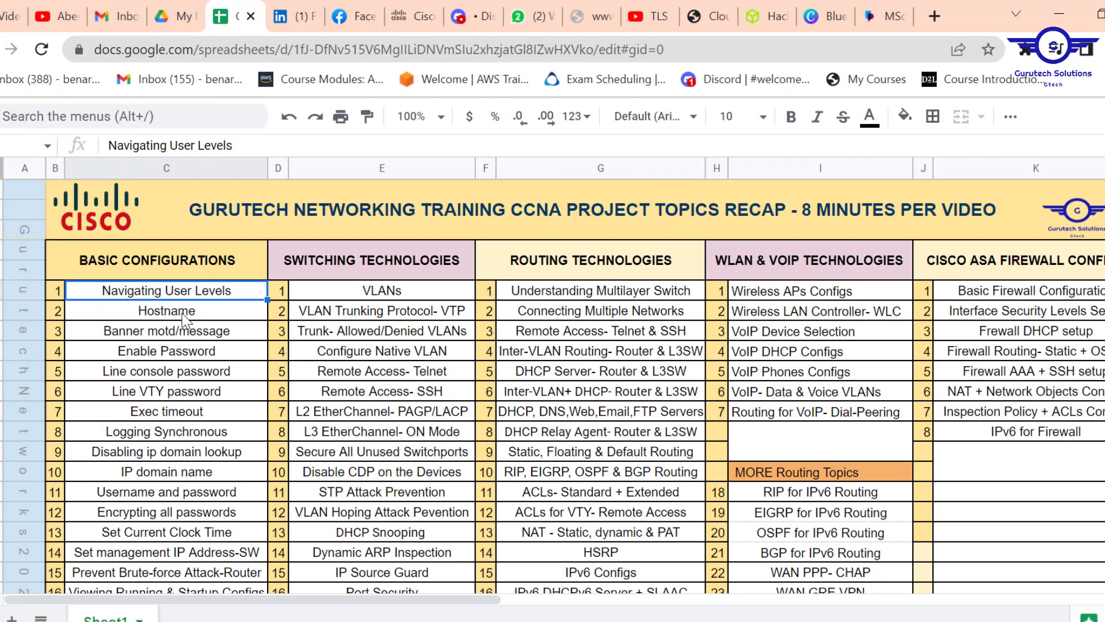
# - Pick the Hostname topic and set the router hostname to R1-GTECH
pyautogui.click(181, 315)
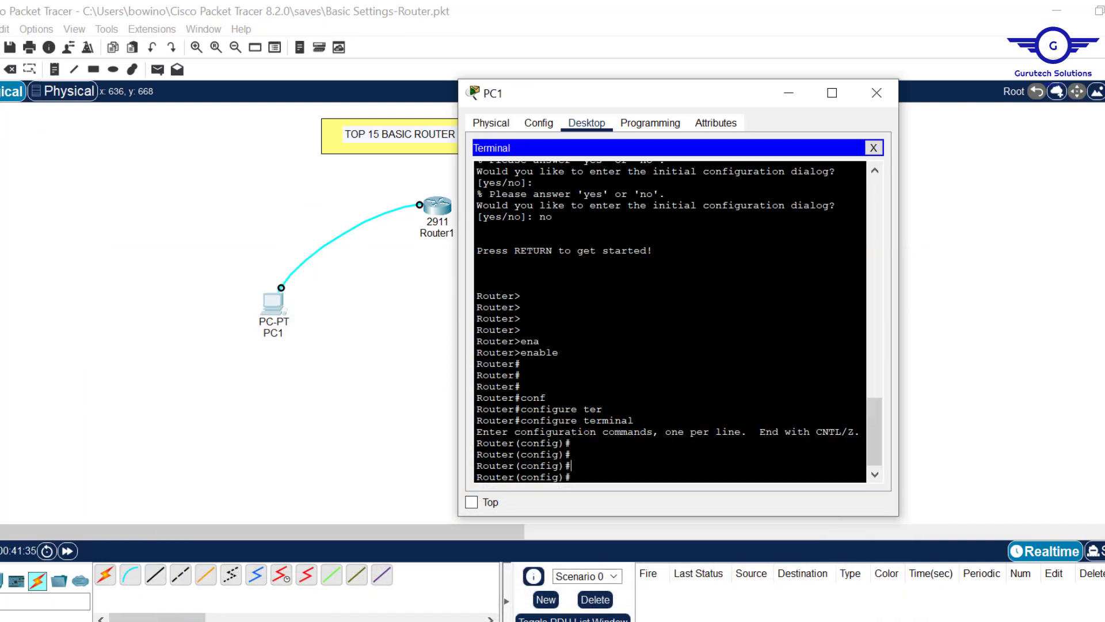
pyautogui.write('host')
pyautogui.press('Tab')
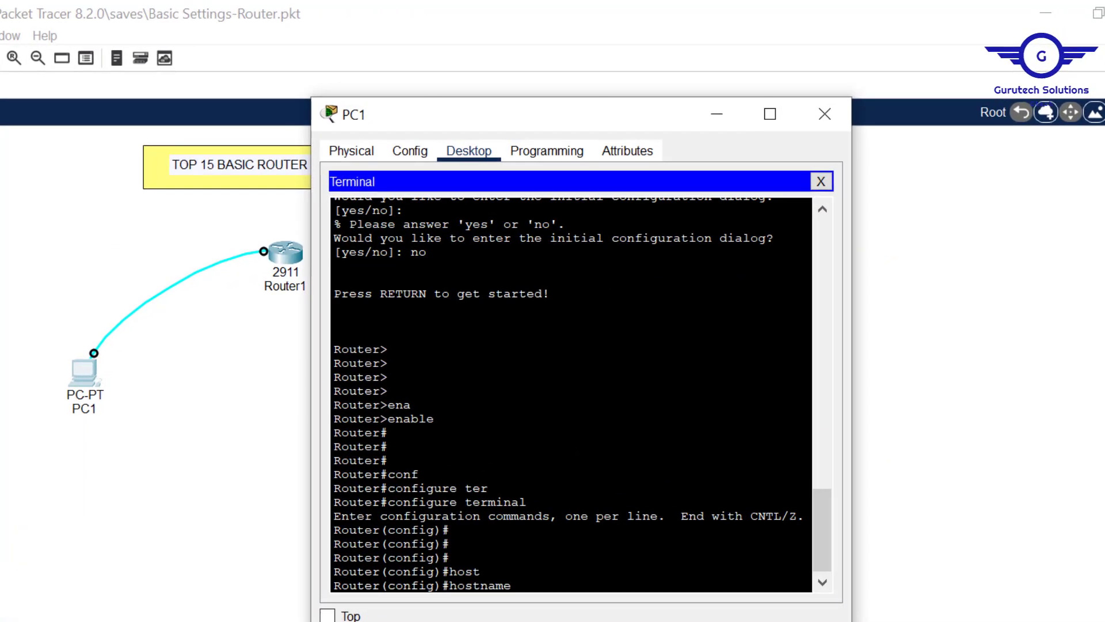
pyautogui.press('capslock')
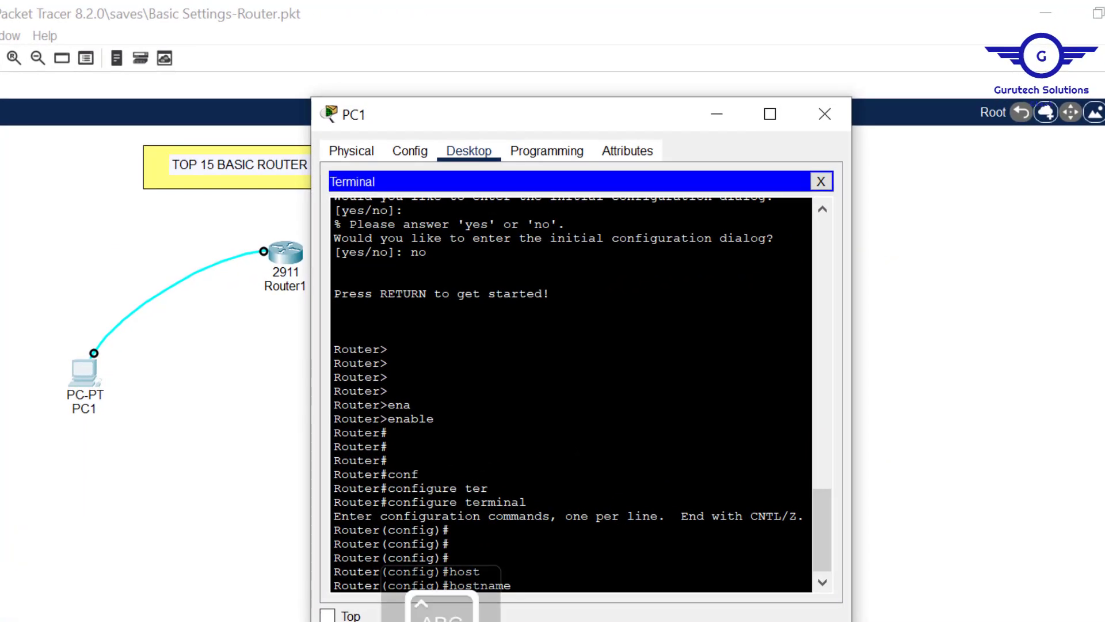
pyautogui.write('R1-GT')
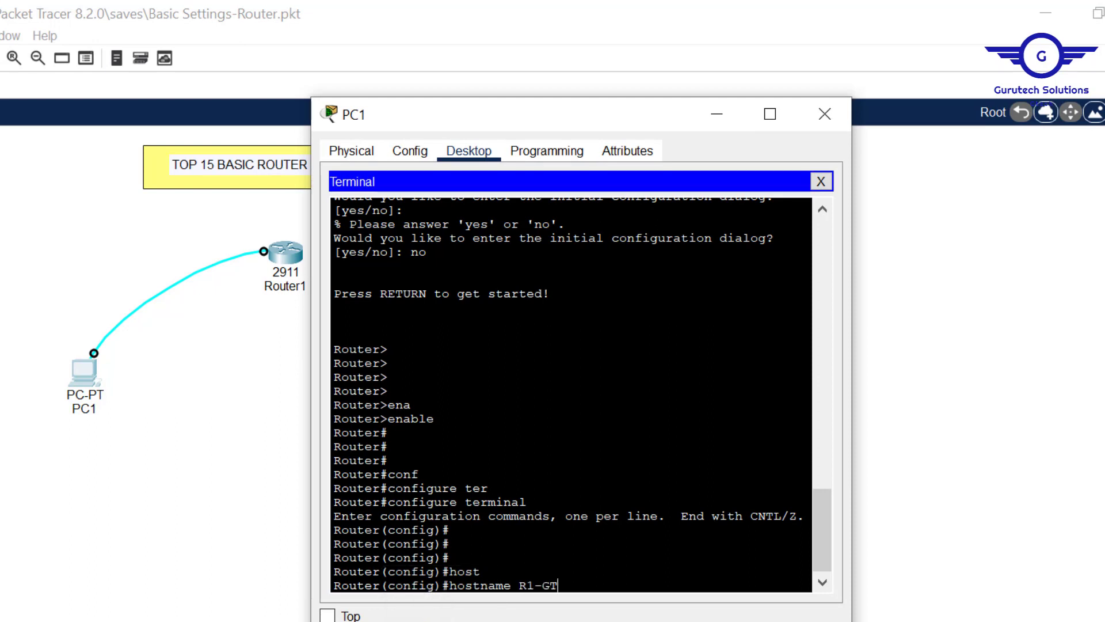
pyautogui.write('ECH')
pyautogui.press('Return')
pyautogui.press('Return')
pyautogui.press('Return')
pyautogui.press('Return')
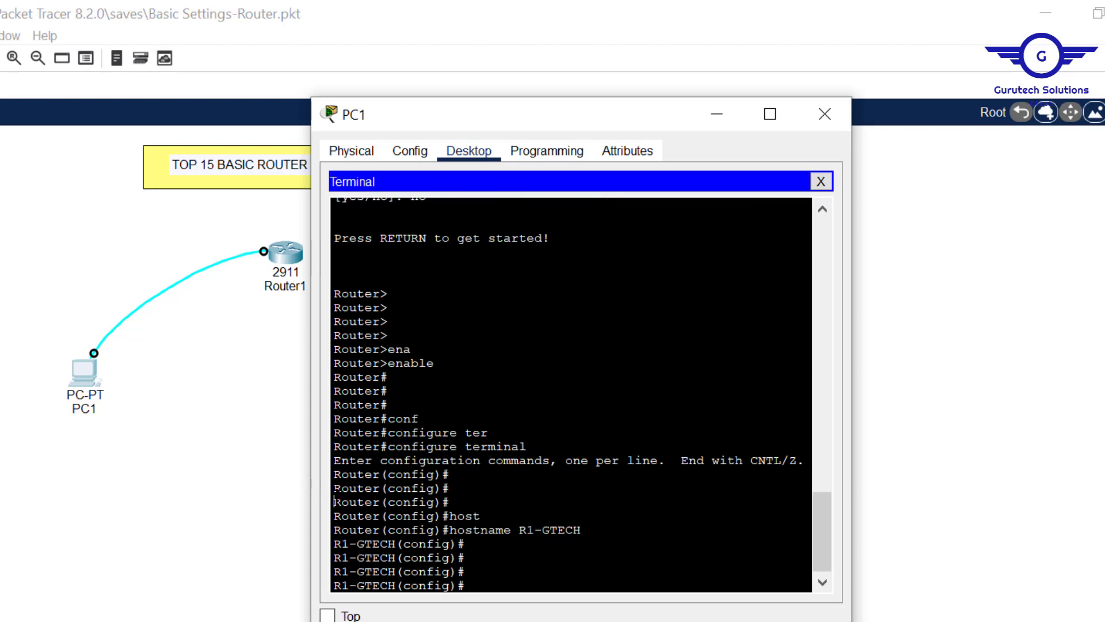
# - Highlight the old 'Router' prompt and the new R1-GTECH prompt, then start a fresh line
pyautogui.moveTo(334, 502); pyautogui.dragTo(366, 488)
pyautogui.doubleClick(357, 502)
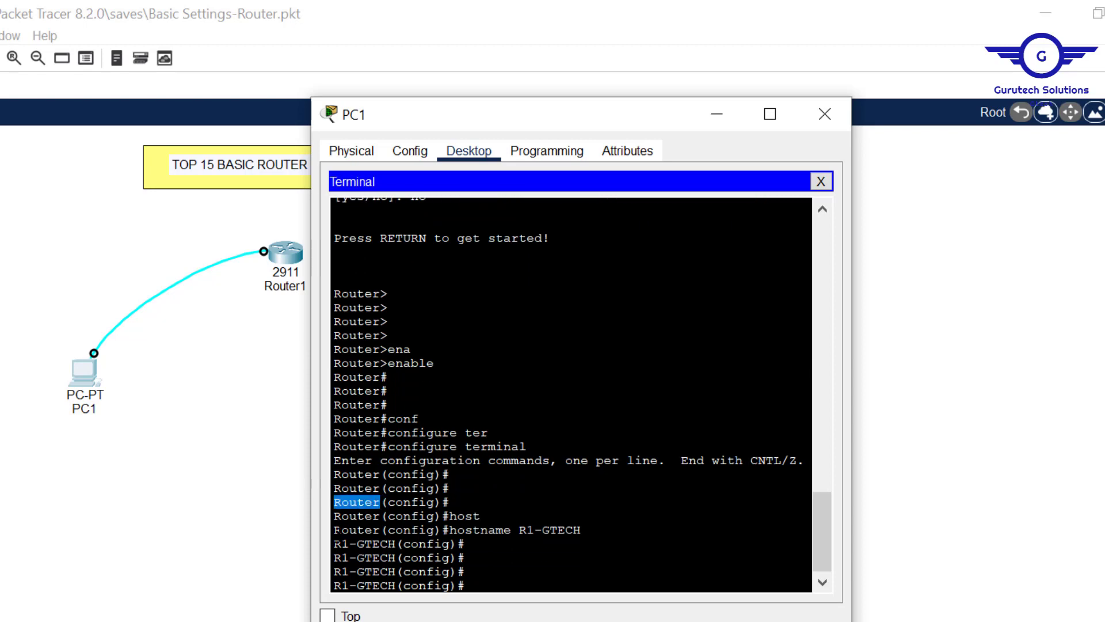
pyautogui.moveTo(335, 543); pyautogui.dragTo(400, 551)
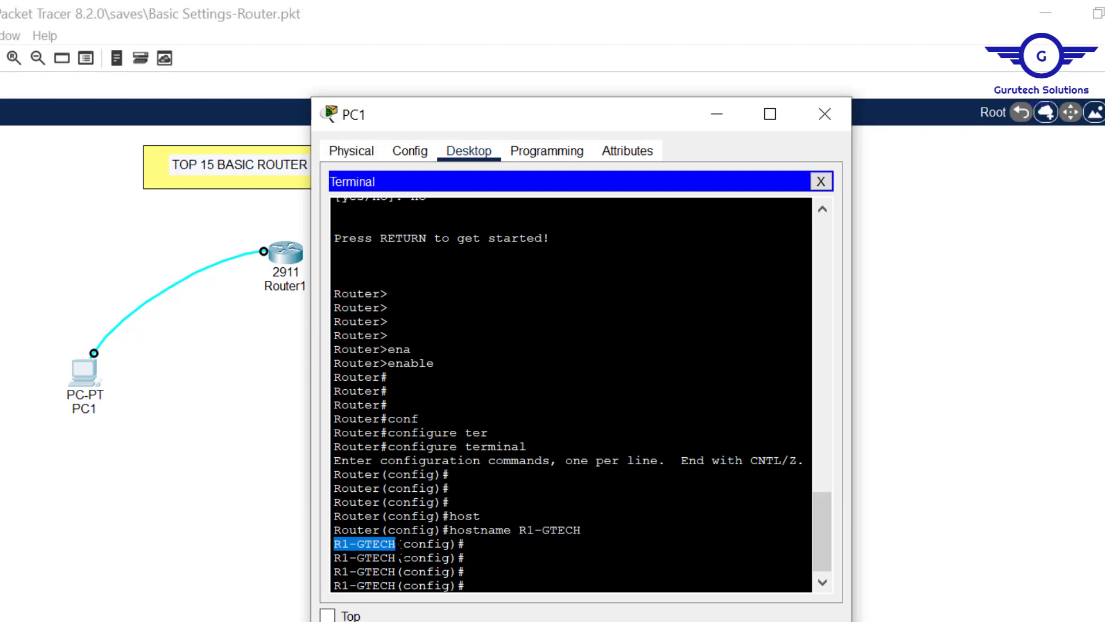
pyautogui.press('Return')
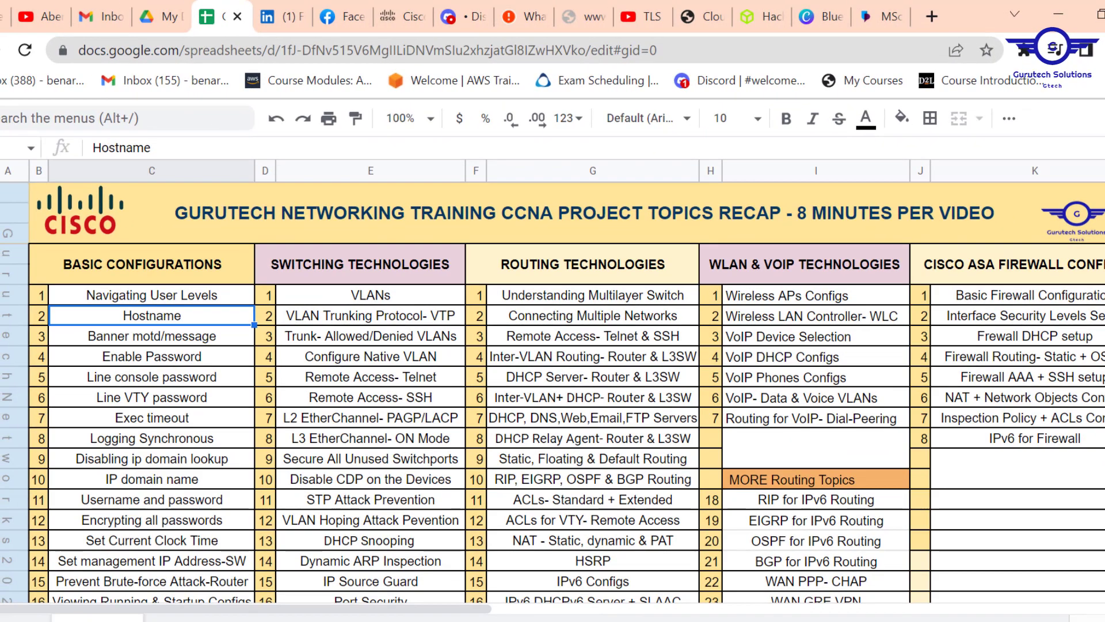
pyautogui.click(184, 337)
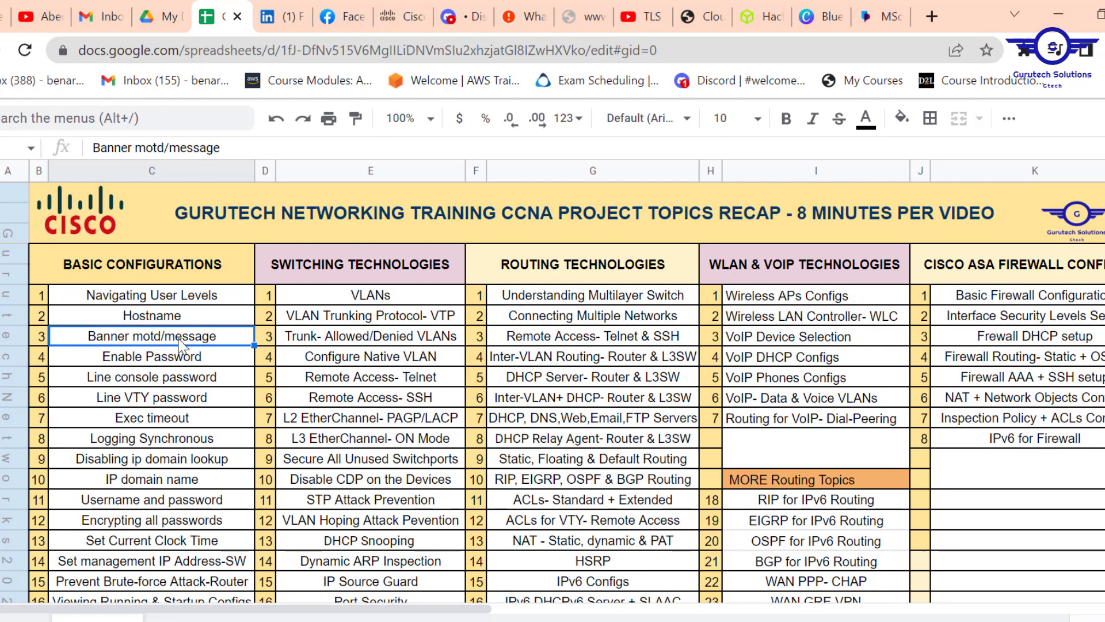
pyautogui.click(143, 362)
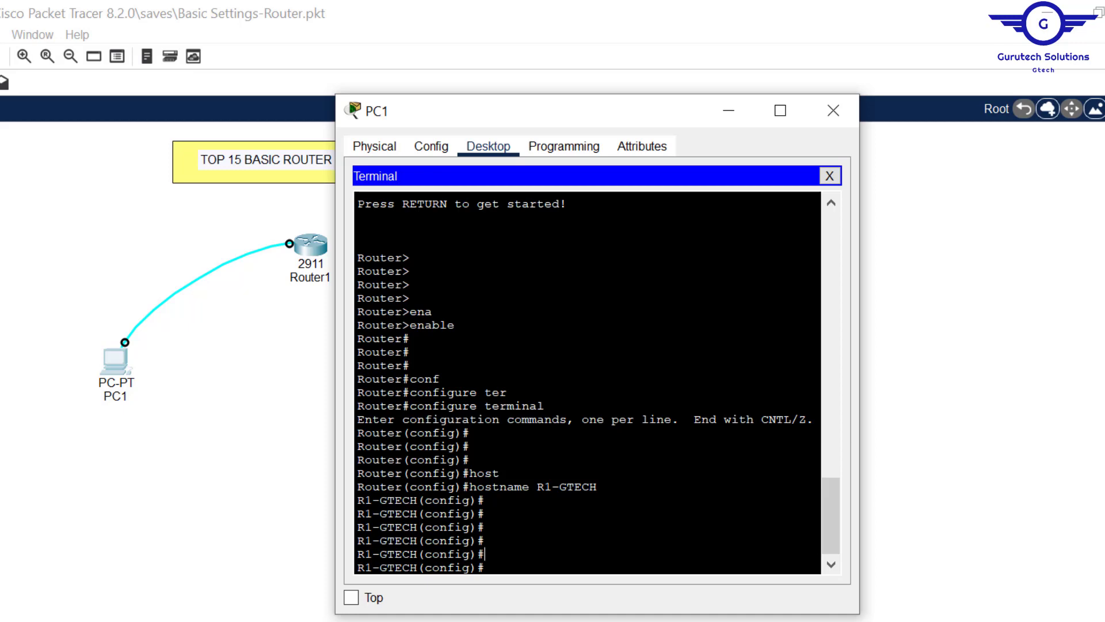
# - Configure 'banner motd #This is a test router#' on R1-GTECH and point out the banner text
pyautogui.write('banner ')
pyautogui.write('motd')
pyautogui.write('##')
pyautogui.write('This is a ')
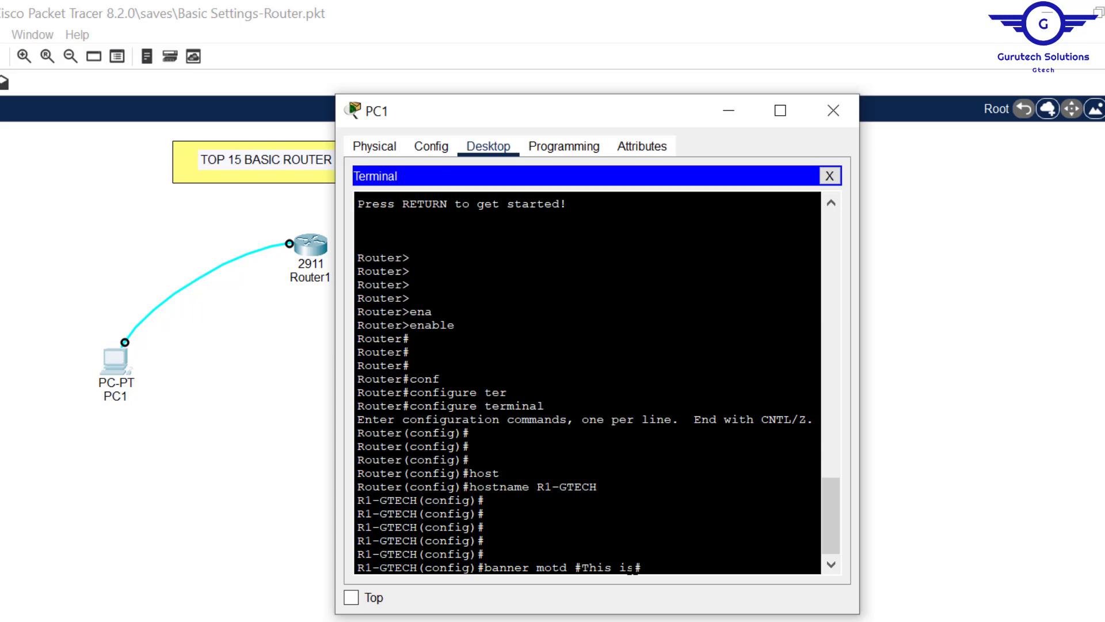
pyautogui.write('test router')
pyautogui.press('Return')
pyautogui.press('Return')
pyautogui.press('Return')
pyautogui.press('Return')
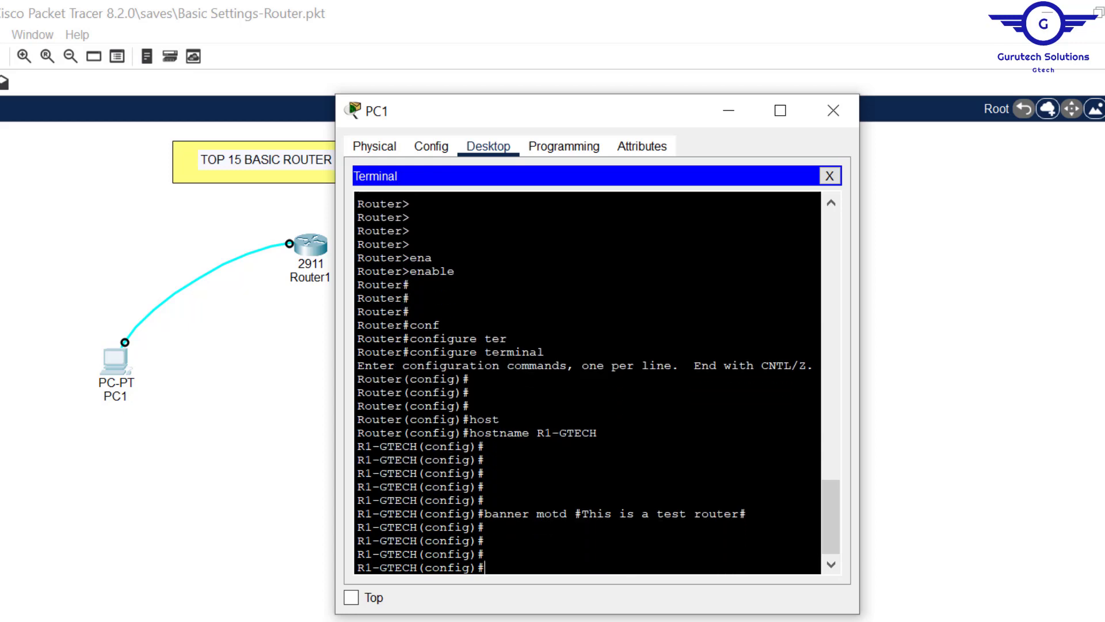
pyautogui.moveTo(746, 513); pyautogui.dragTo(575, 513)
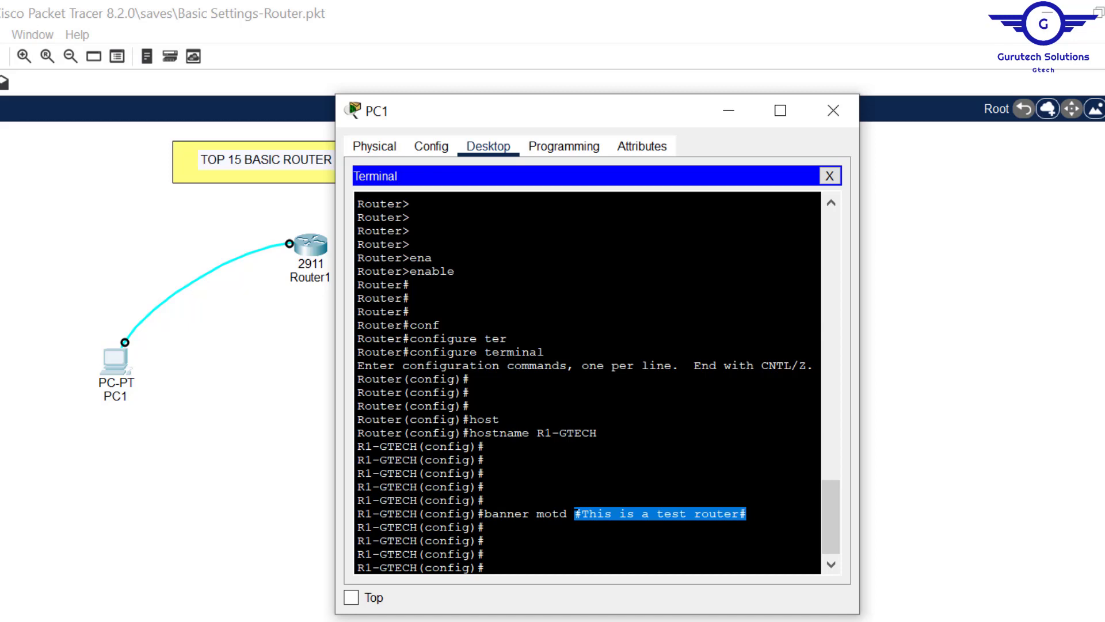
pyautogui.click(485, 541)
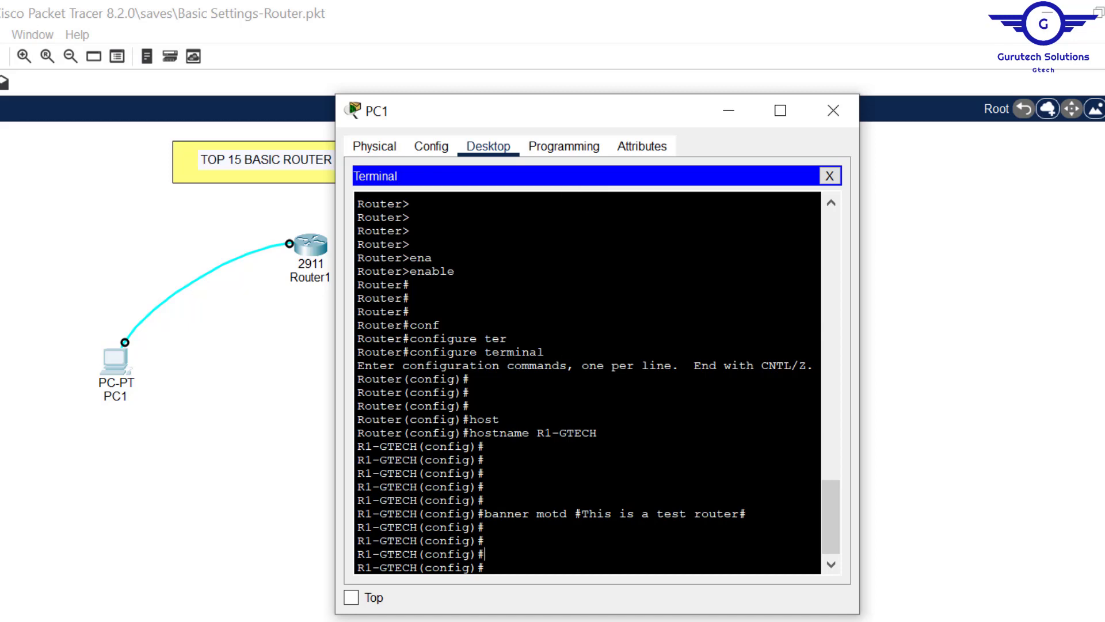
pyautogui.moveTo(410, 297); pyautogui.dragTo(348, 298)
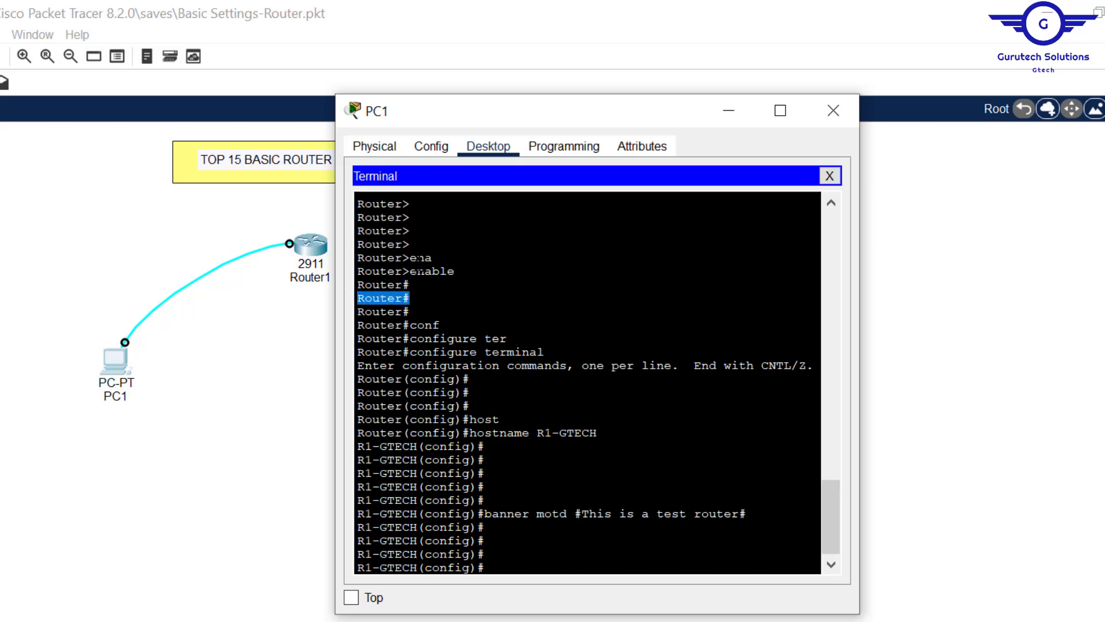
pyautogui.moveTo(412, 233); pyautogui.dragTo(348, 238)
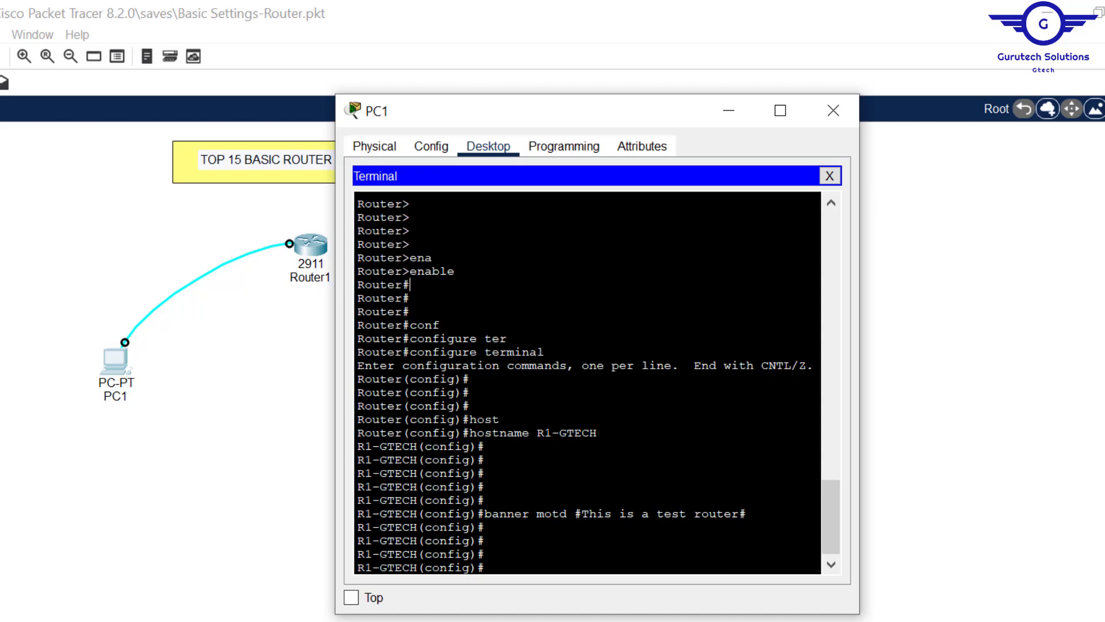
pyautogui.moveTo(409, 284); pyautogui.dragTo(351, 288)
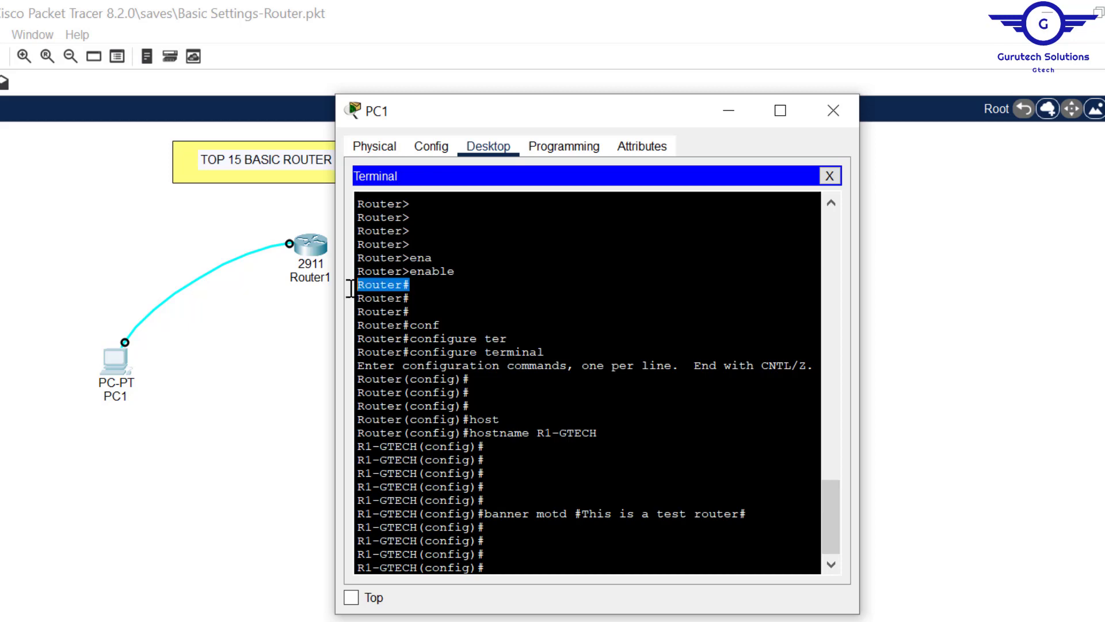
pyautogui.click(475, 199)
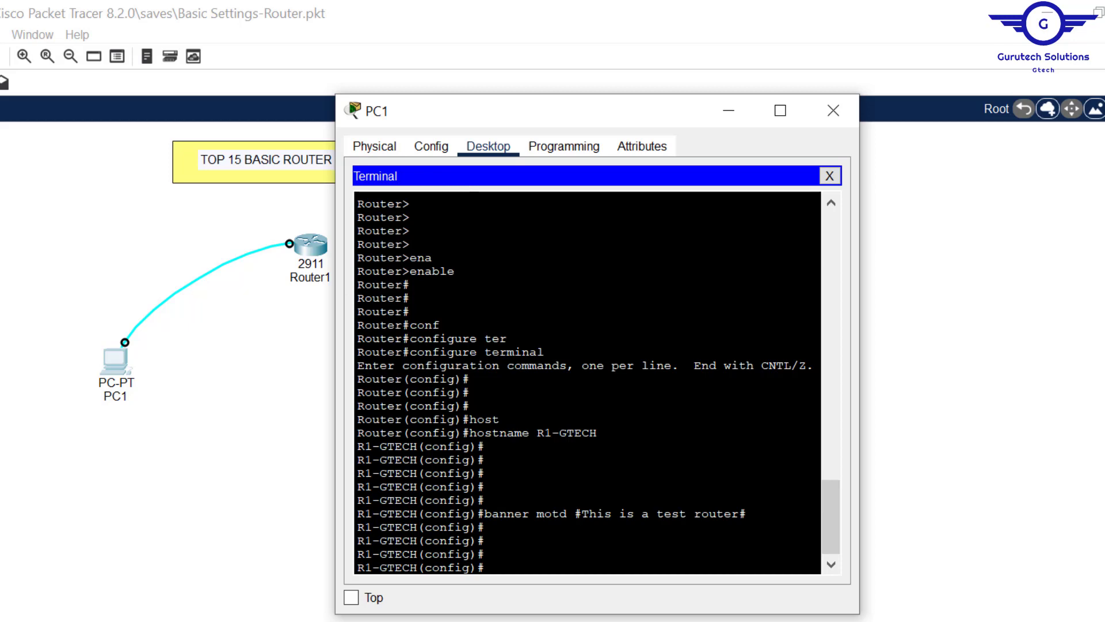
pyautogui.moveTo(411, 217); pyautogui.dragTo(350, 217)
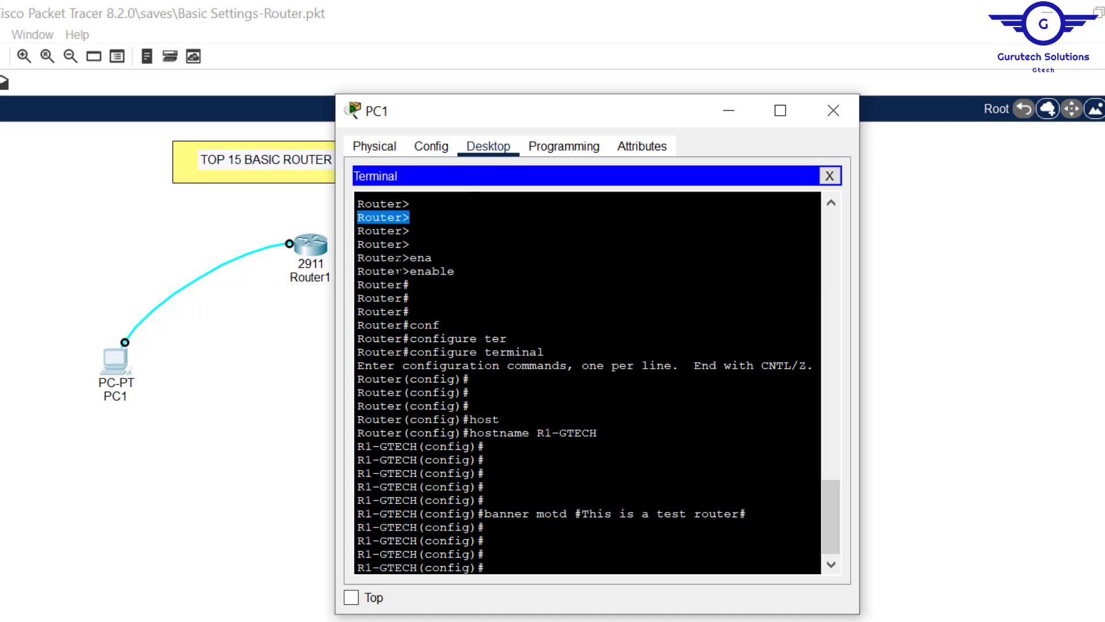
pyautogui.moveTo(403, 284); pyautogui.dragTo(351, 284)
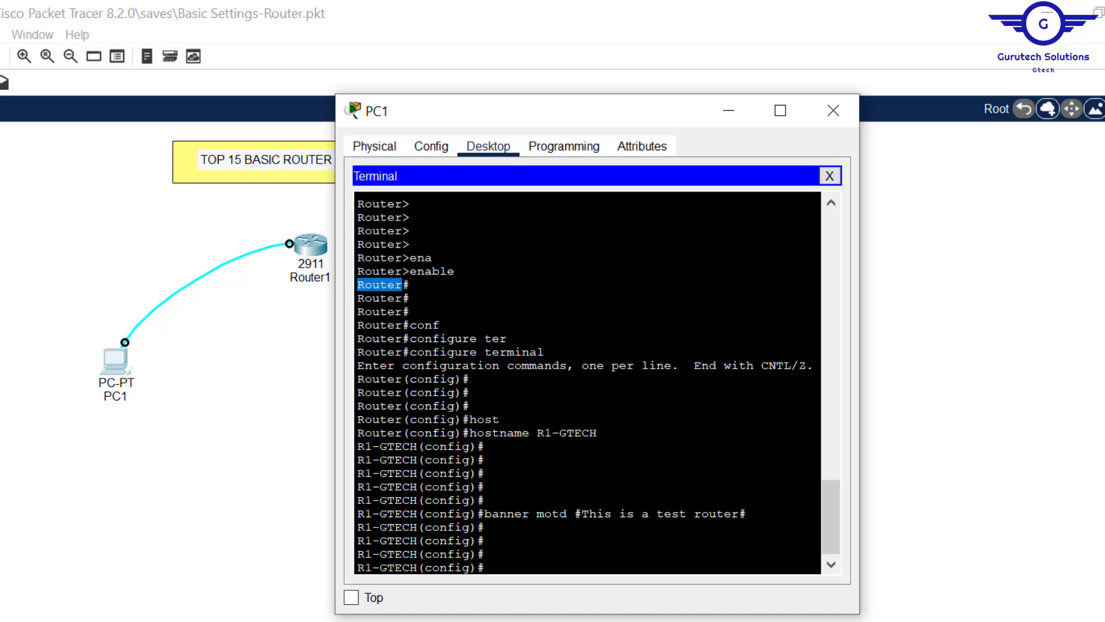
# - Set an enable password on R1-GTECH, highlight the command, then switch to the topics spreadsheet
pyautogui.write('enab')
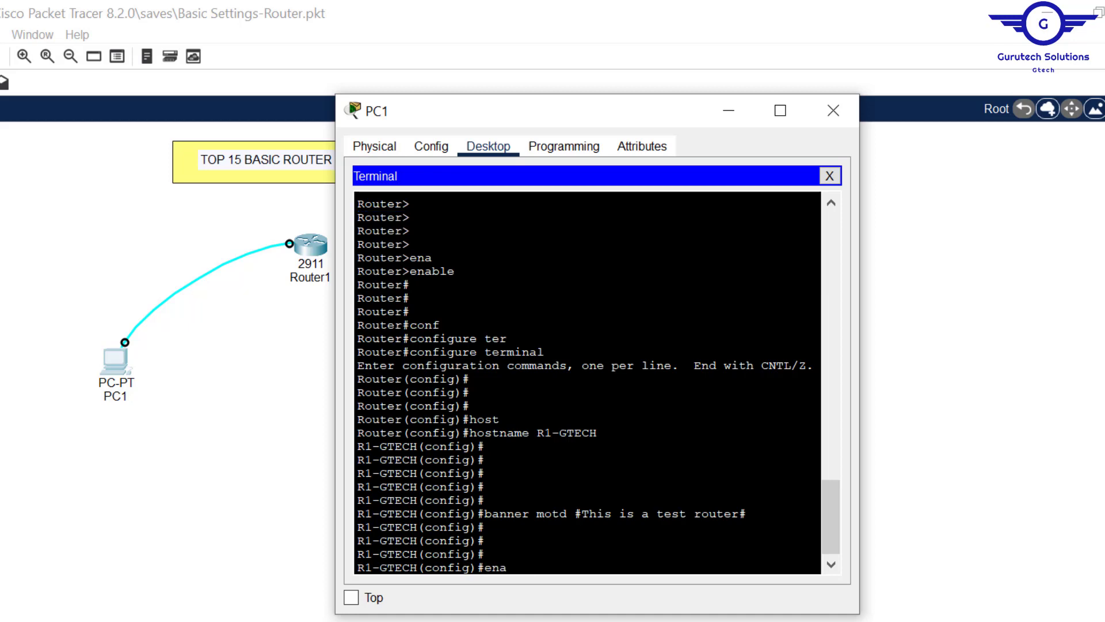
pyautogui.press('Tab')
pyautogui.write('pa')
pyautogui.press('Tab')
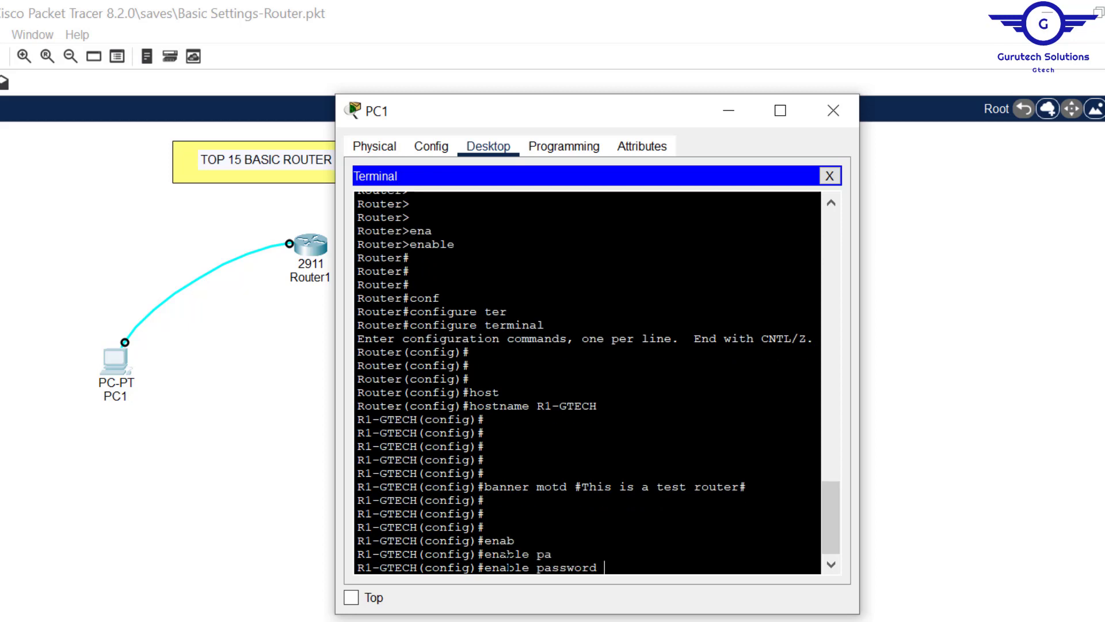
pyautogui.write('cisco')
pyautogui.press('Return')
pyautogui.press('Return')
pyautogui.press('Return')
pyautogui.press('Return')
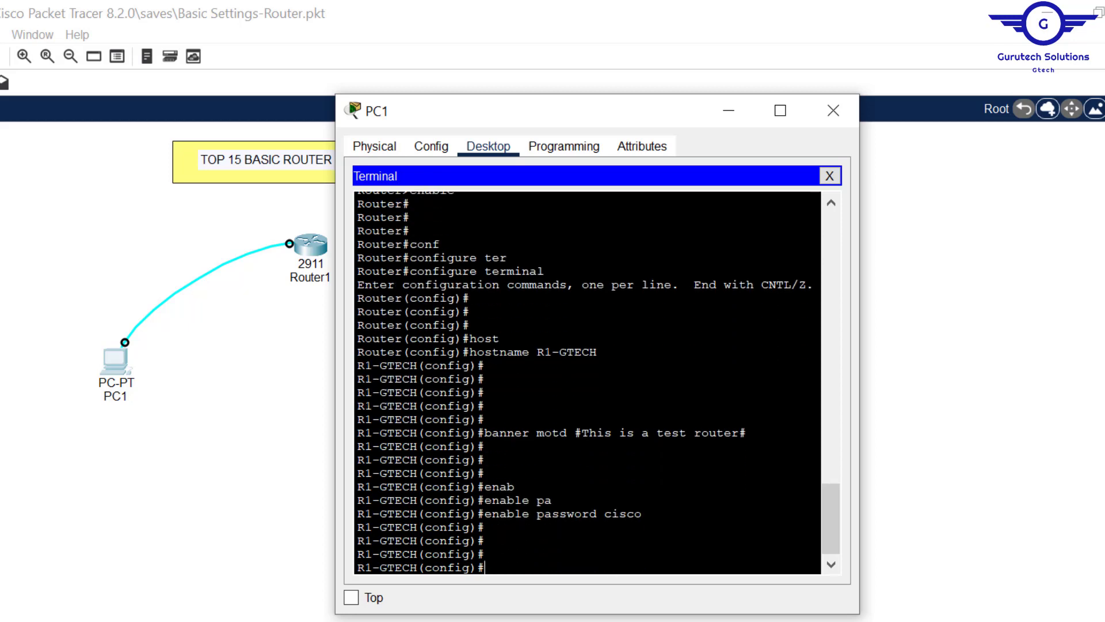
pyautogui.moveTo(642, 514); pyautogui.dragTo(485, 513)
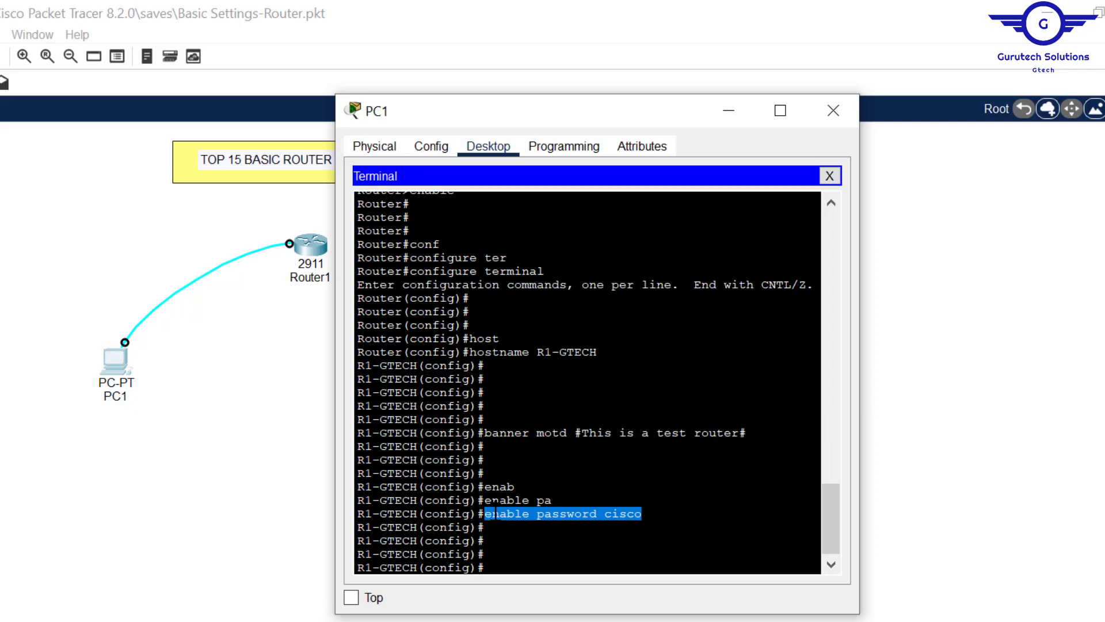
pyautogui.click(492, 513)
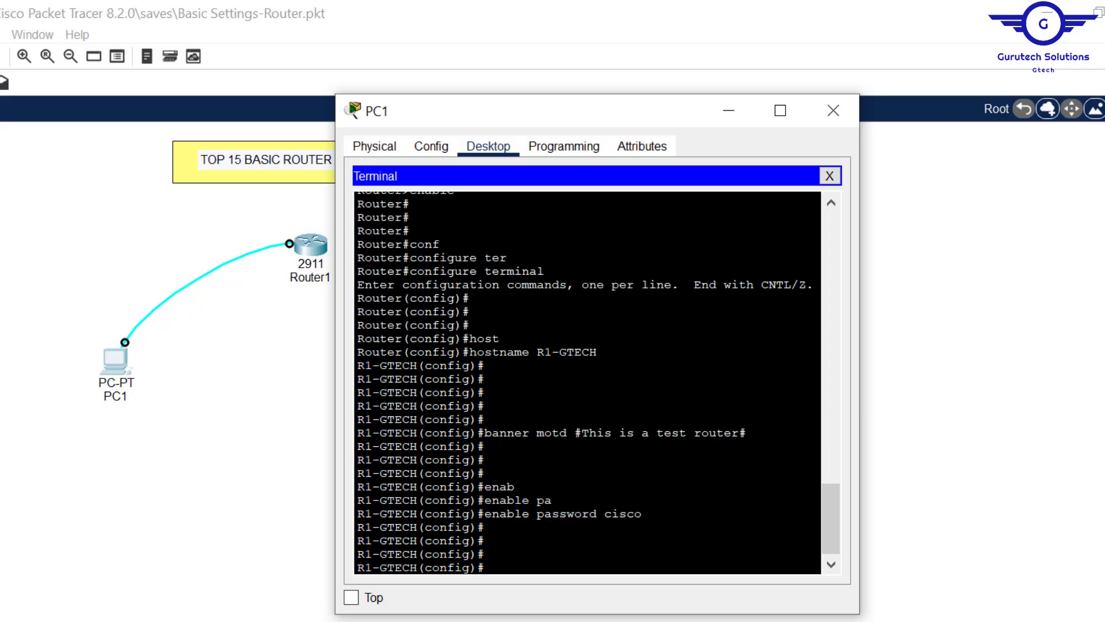
pyautogui.hotkey('alt', 'Tab')
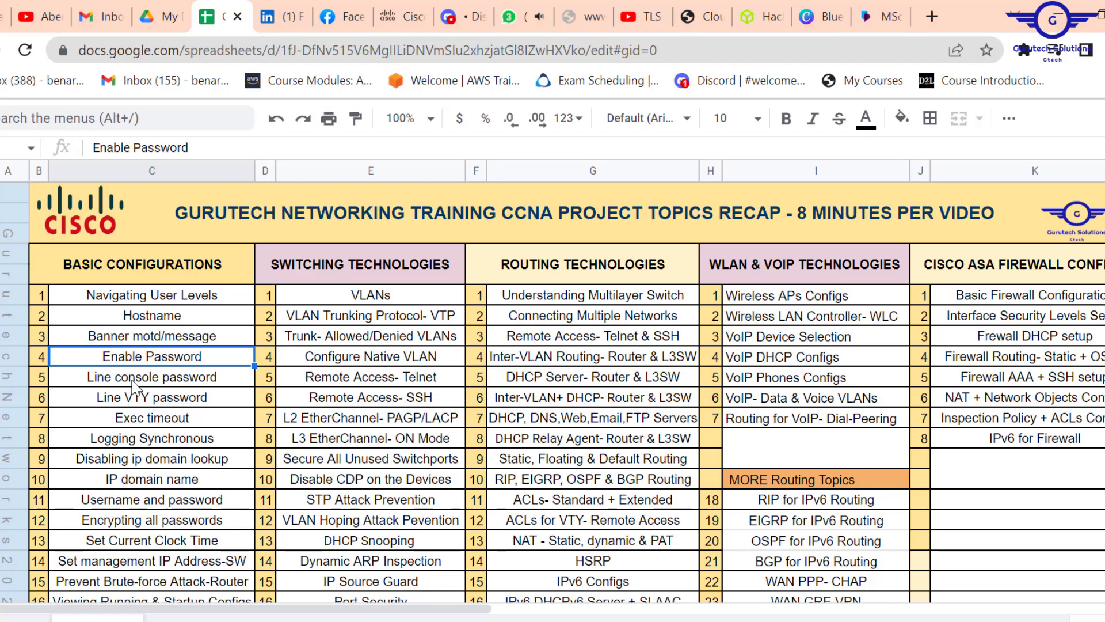
pyautogui.click(133, 381)
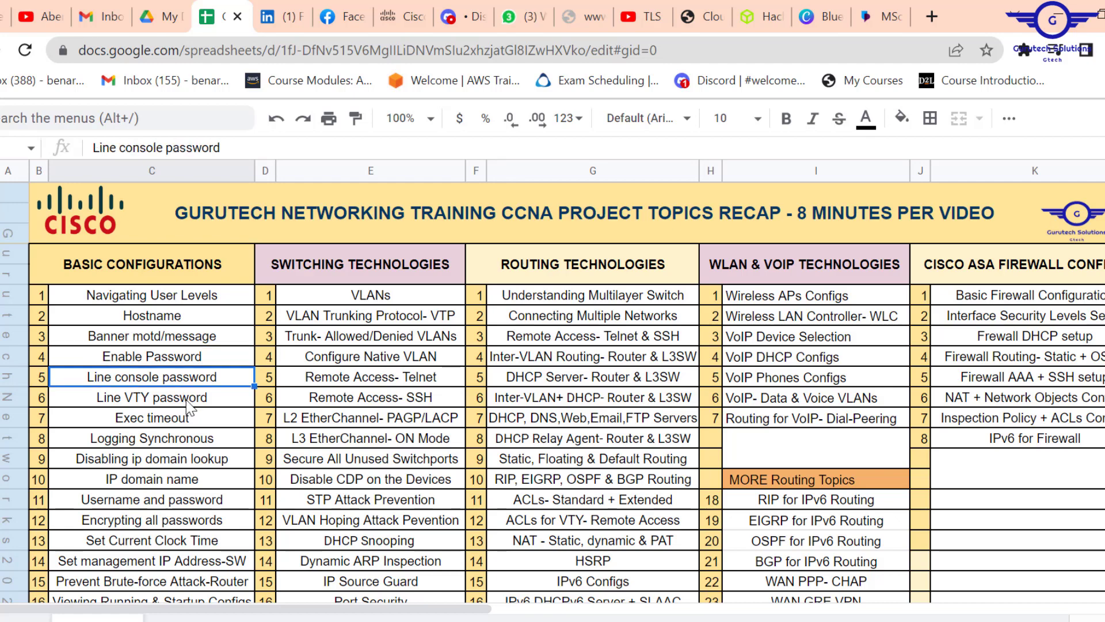
pyautogui.click(146, 401)
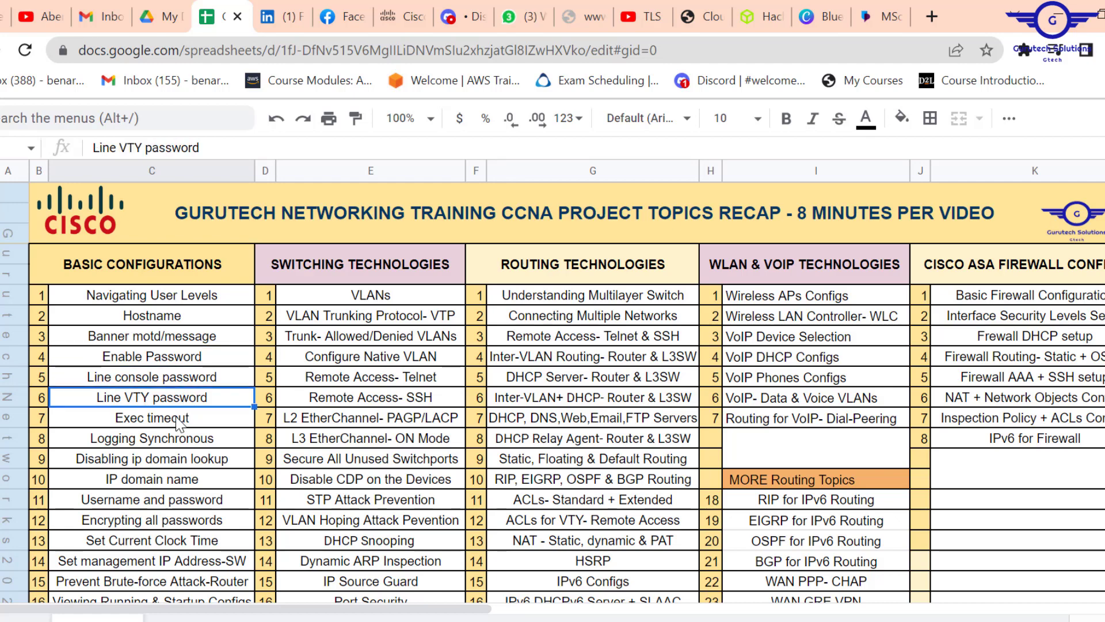
pyautogui.moveTo(184, 425); pyautogui.dragTo(182, 448)
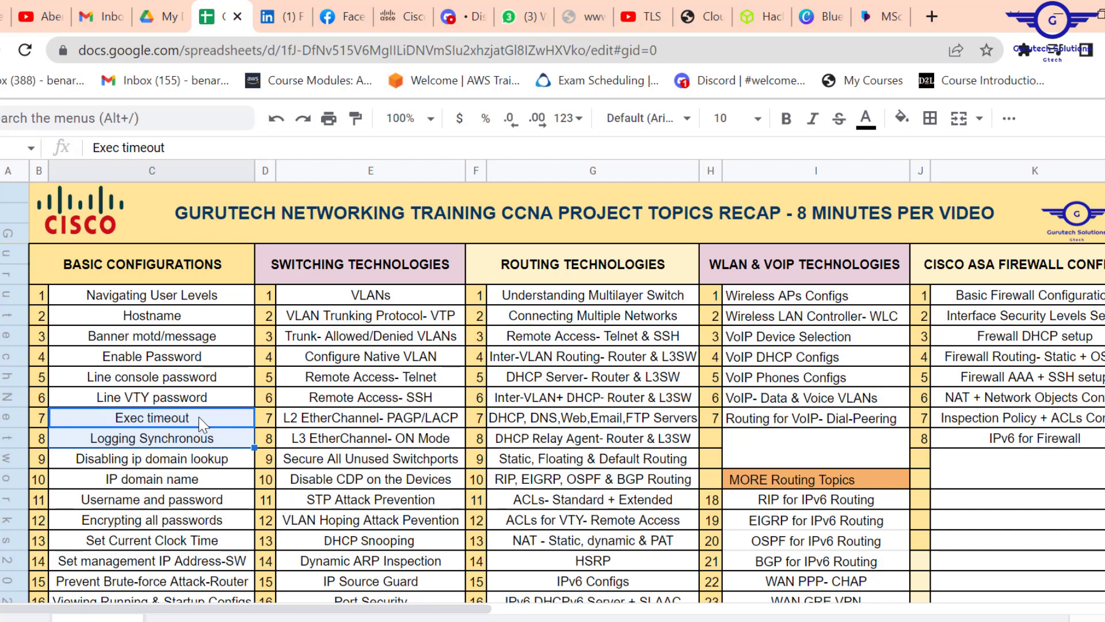
pyautogui.click(160, 444)
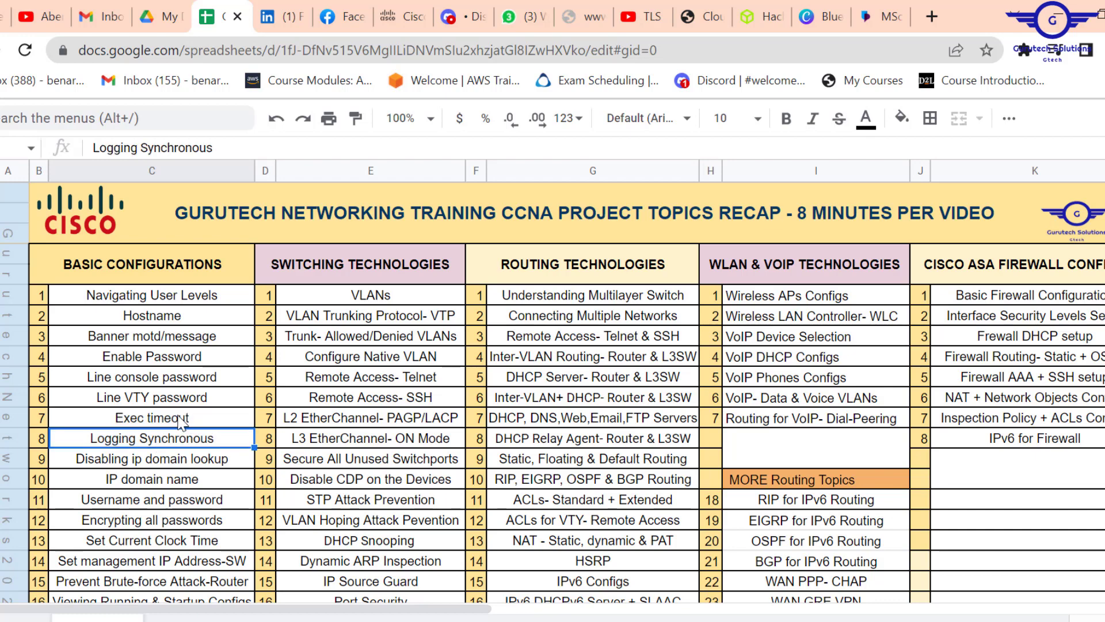
pyautogui.moveTo(176, 423); pyautogui.dragTo(176, 440)
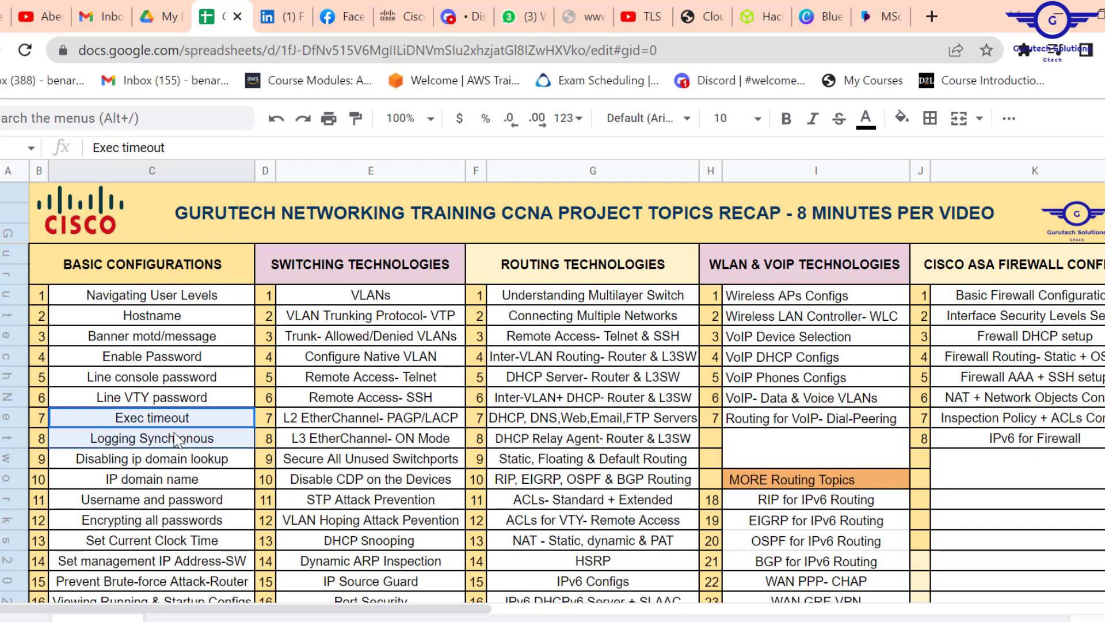
pyautogui.click(171, 381)
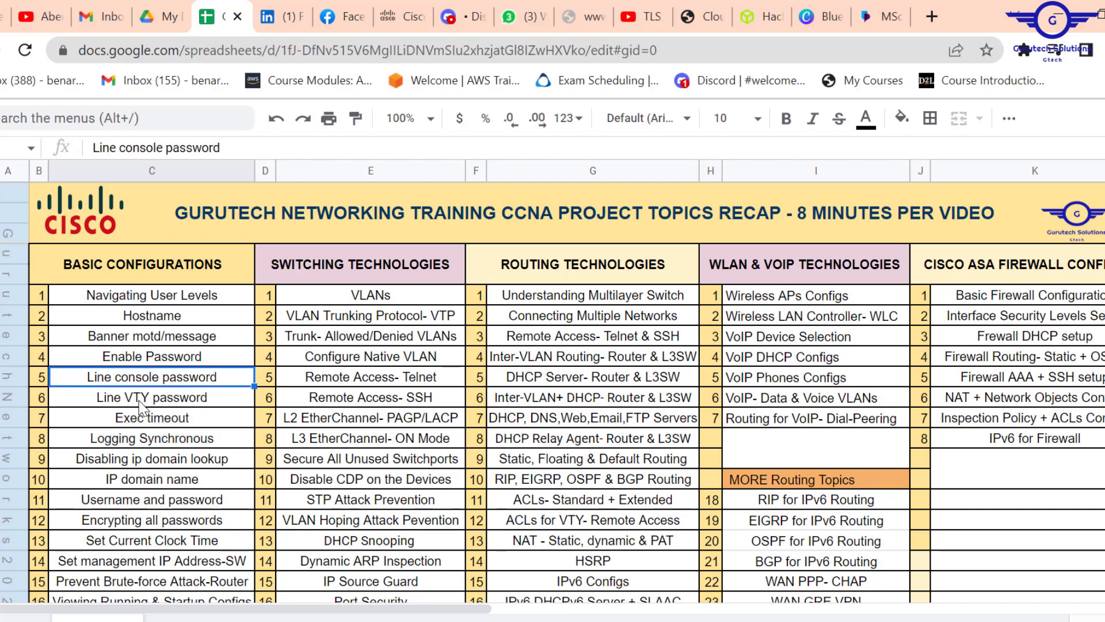
pyautogui.press('Down')
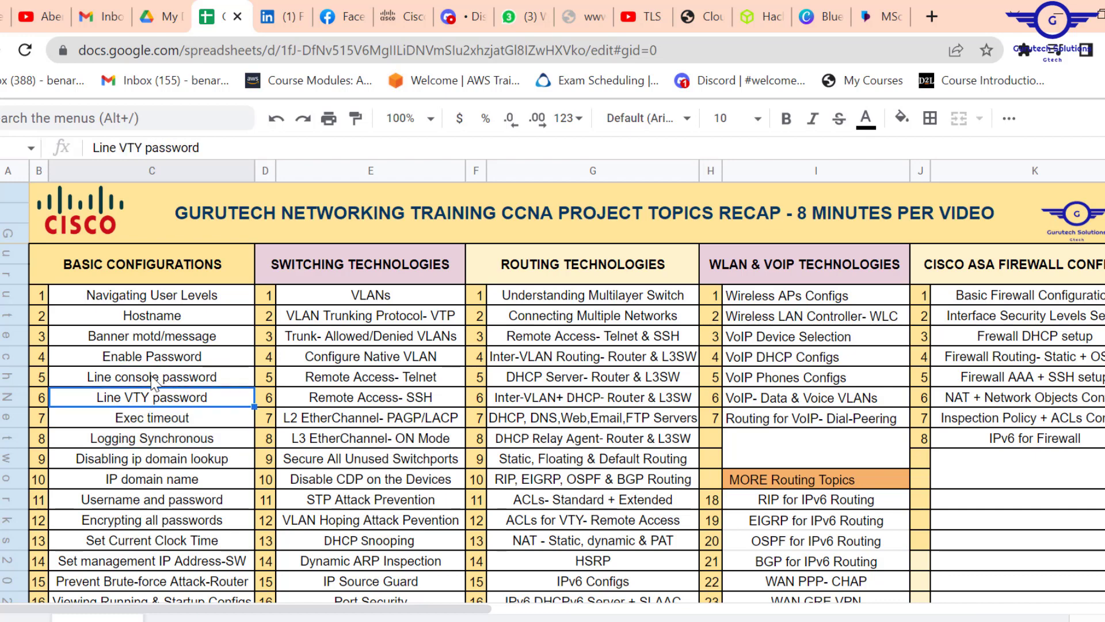
pyautogui.click(154, 382)
pyautogui.click(203, 420)
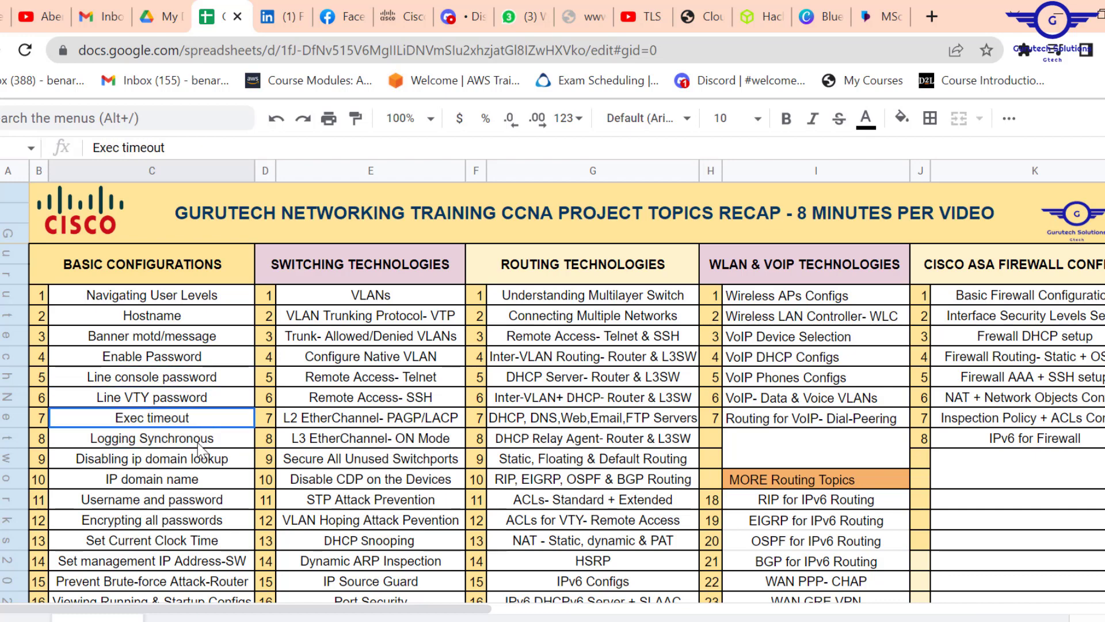
pyautogui.keyDown('shift'); pyautogui.click(199, 449); pyautogui.keyUp('shift')
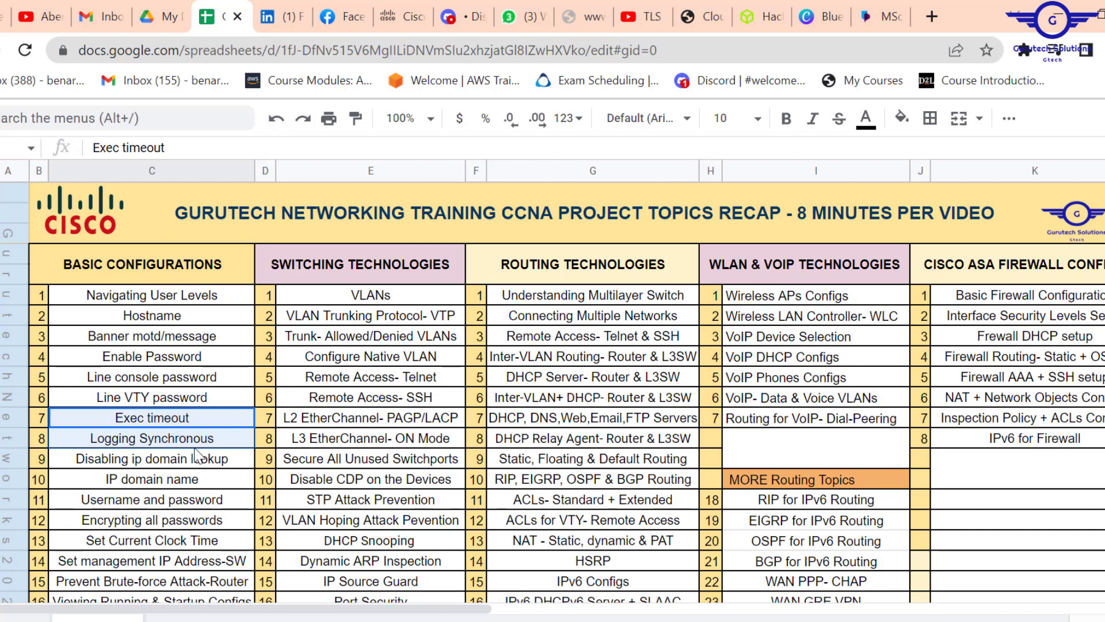
pyautogui.click(178, 403)
pyautogui.click(205, 417)
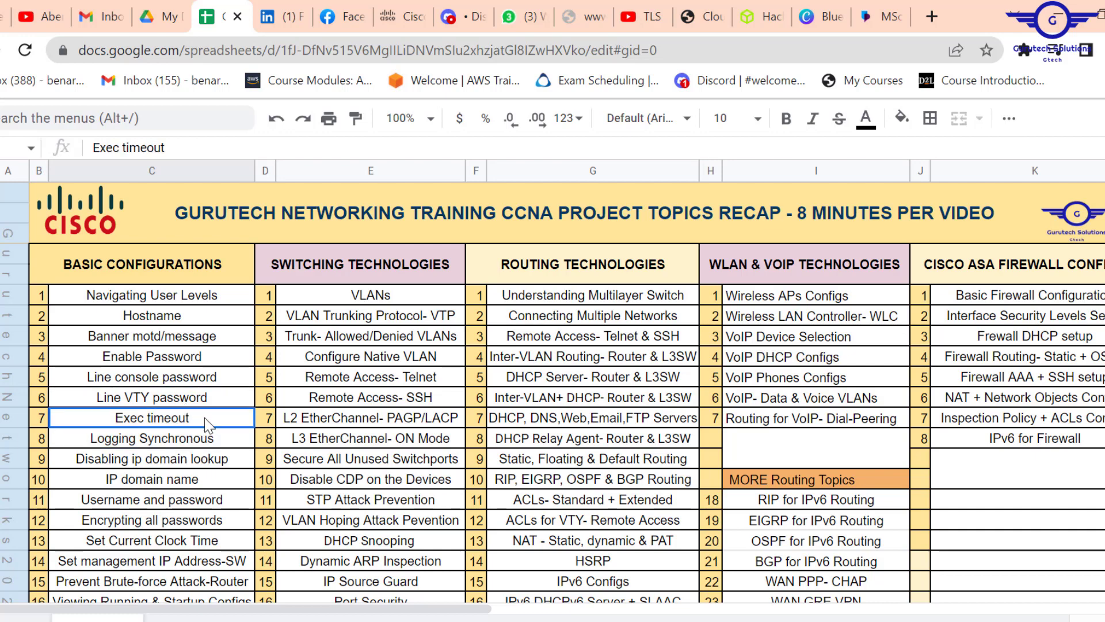
pyautogui.keyDown('shift'); pyautogui.click(205, 447); pyautogui.keyUp('shift')
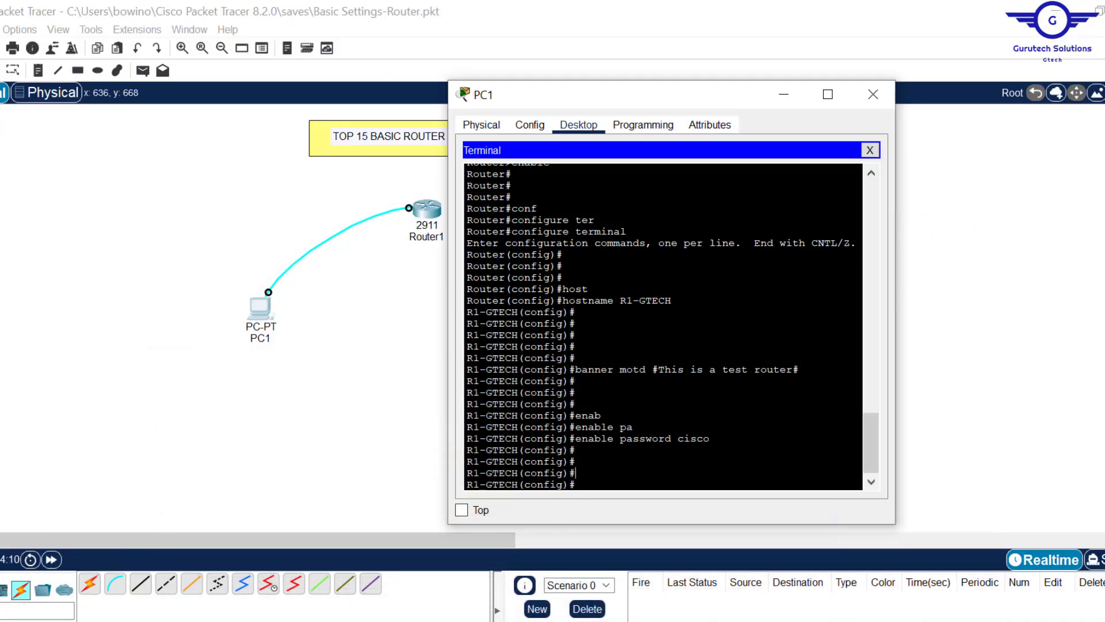
# - Enter line console 0 and give the console line a password
pyautogui.write('line con')
pyautogui.write('sole 0')
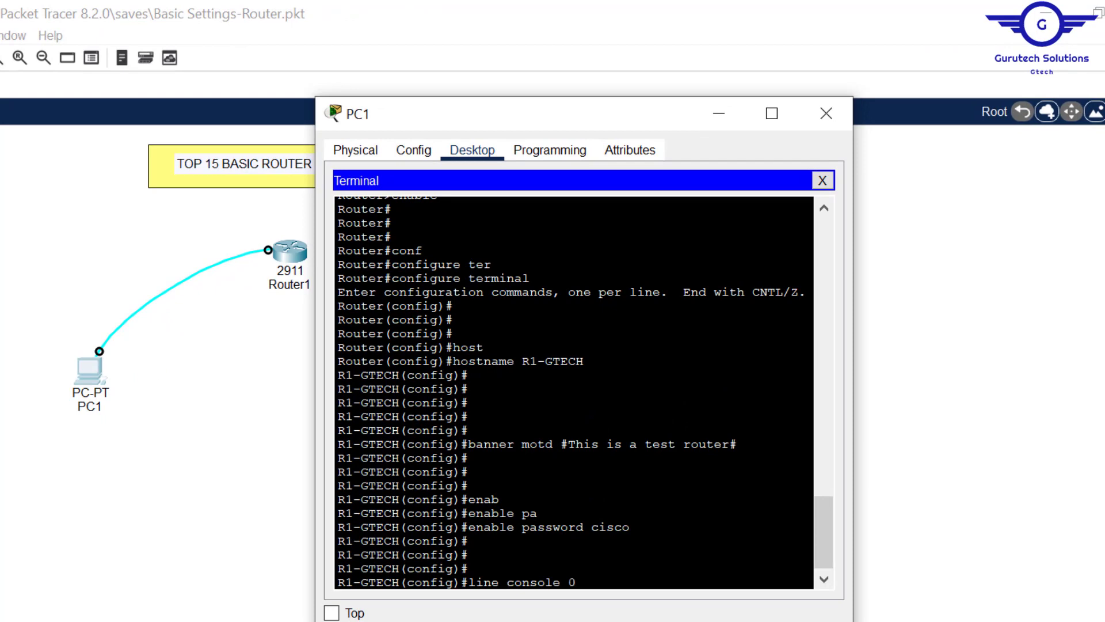
pyautogui.press('Return')
pyautogui.press('Return')
pyautogui.press('Return')
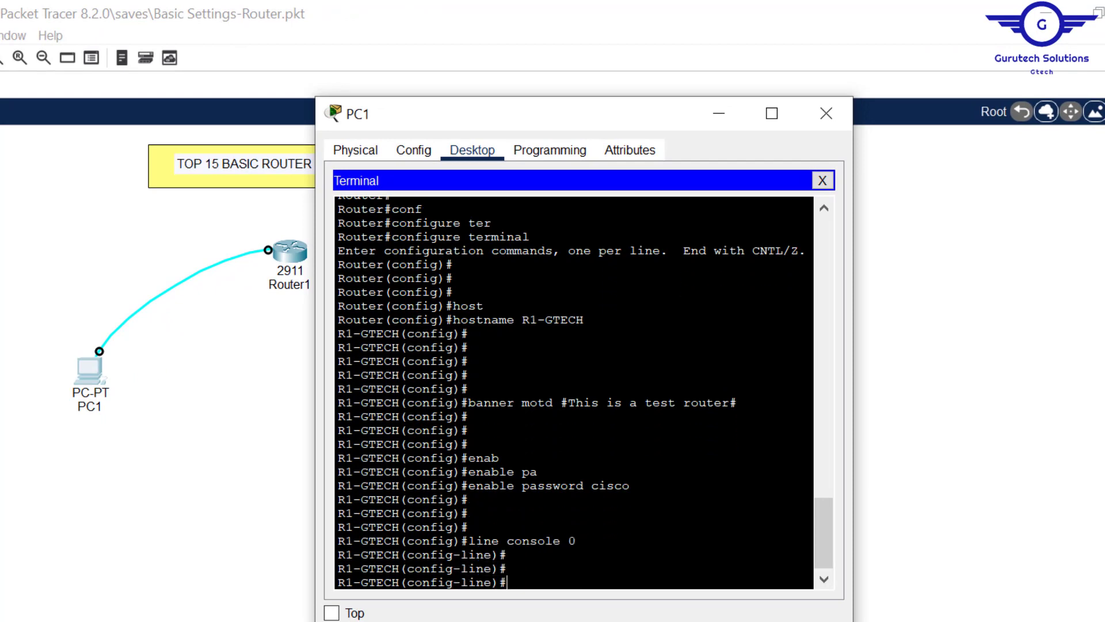
pyautogui.moveTo(576, 541); pyautogui.dragTo(468, 541)
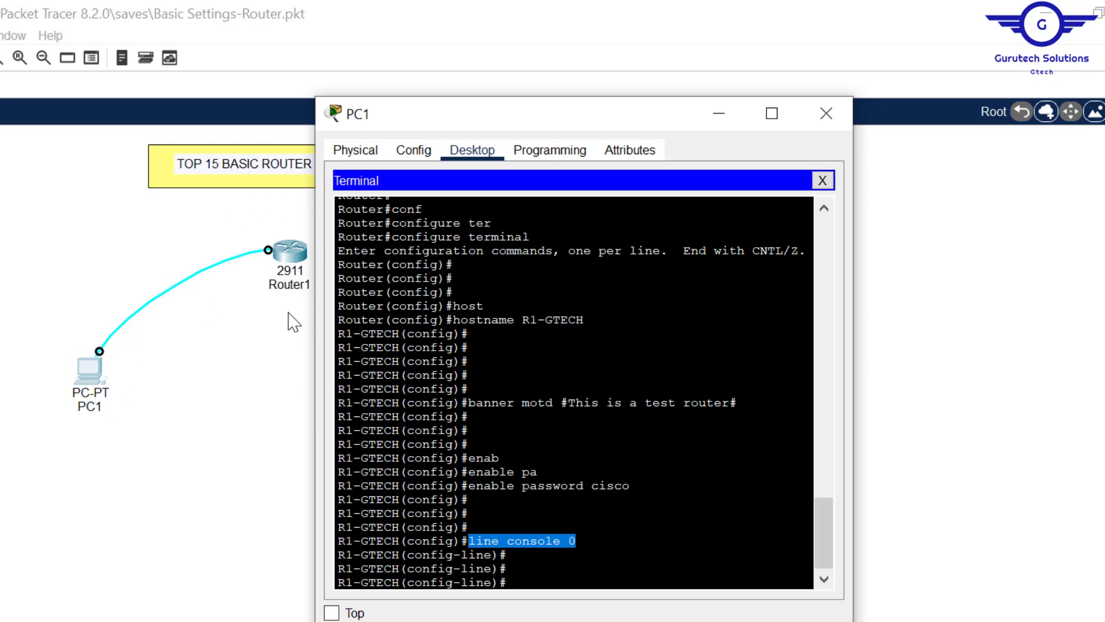
pyautogui.click(507, 568)
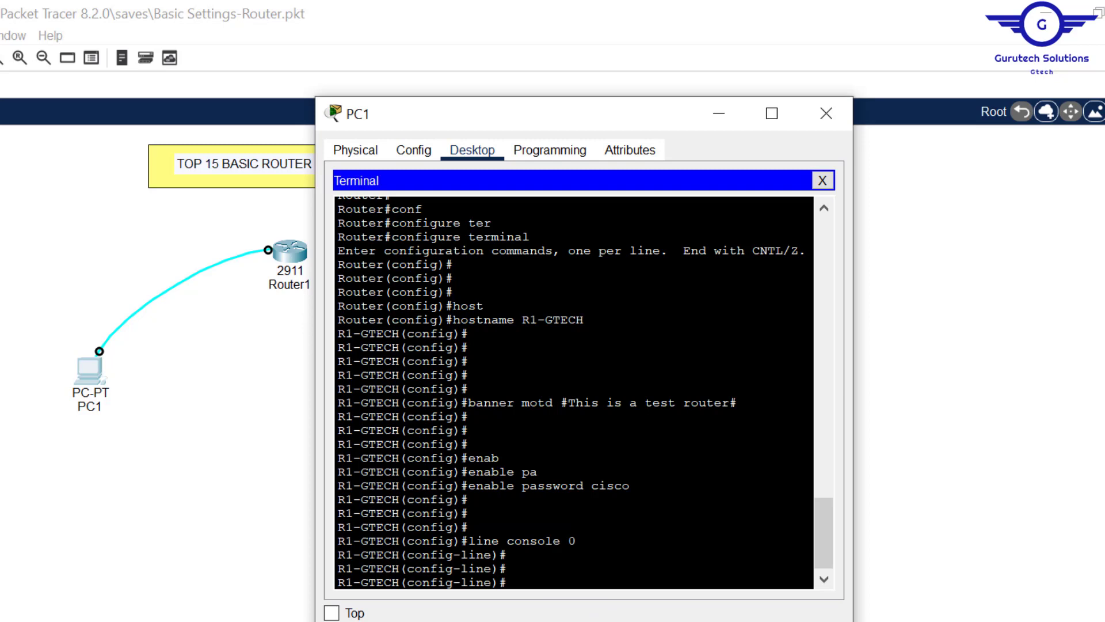
pyautogui.write('pass')
pyautogui.press('Tab')
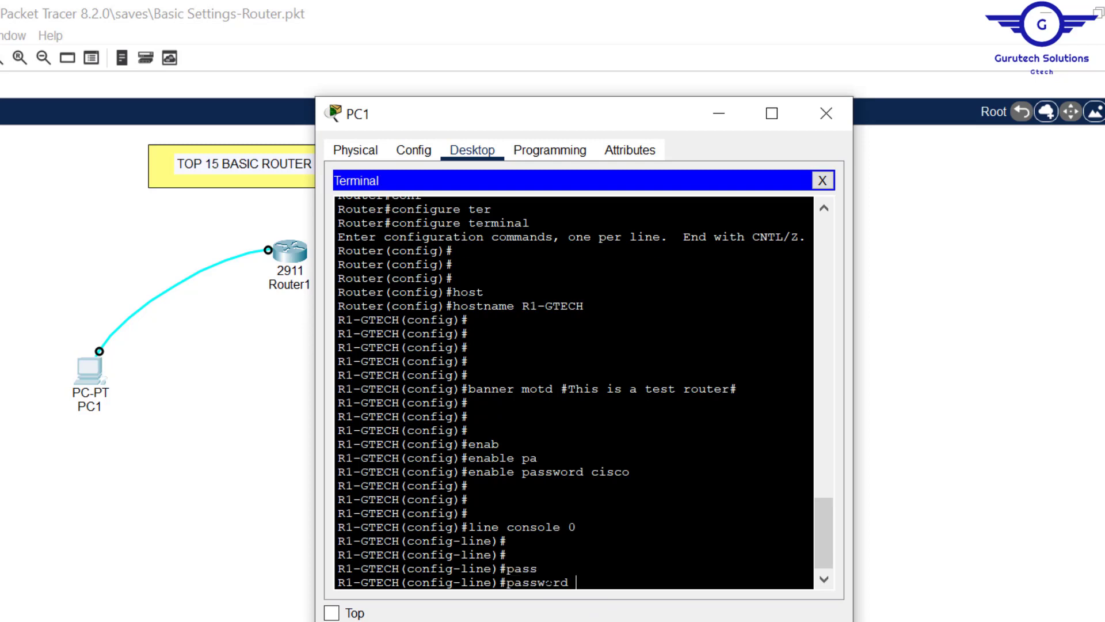
pyautogui.write('cisco')
pyautogui.press('Return')
pyautogui.press('Return')
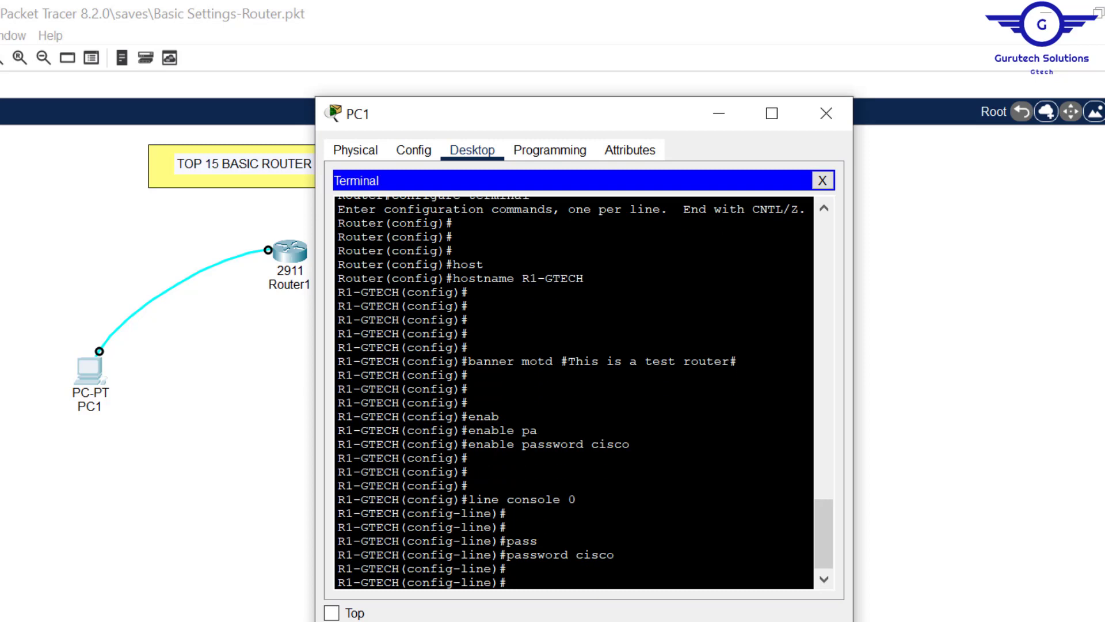
pyautogui.moveTo(615, 554); pyautogui.dragTo(577, 554)
# - Require login on console line 0 and highlight the line console 0 through login commands
pyautogui.write('logi')
pyautogui.press('Tab')
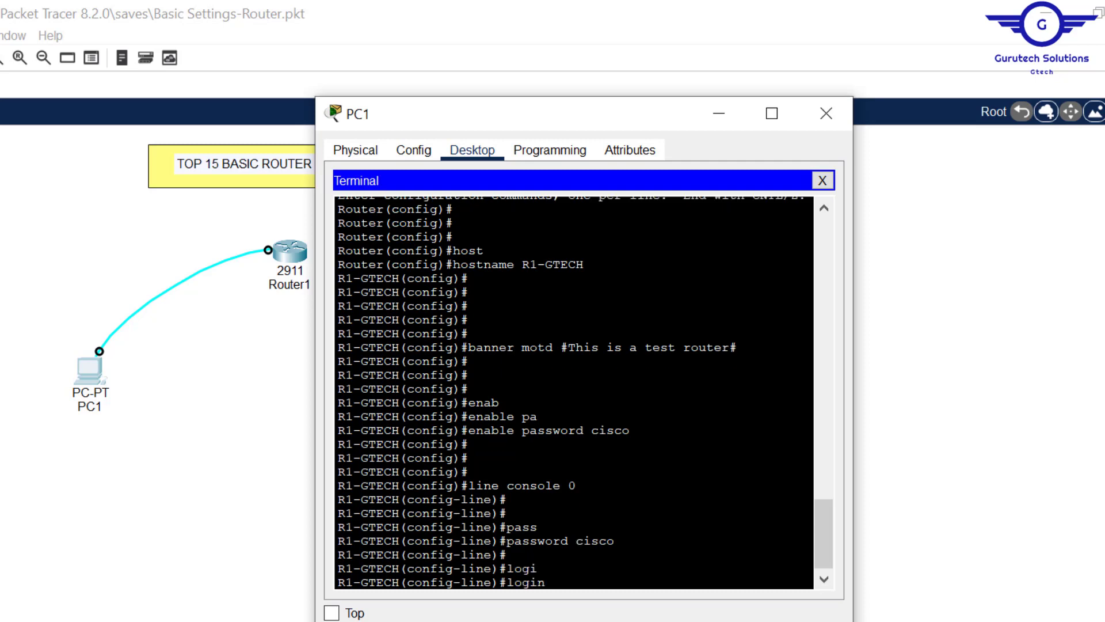
pyautogui.press('Return')
pyautogui.press('Return')
pyautogui.press('Return')
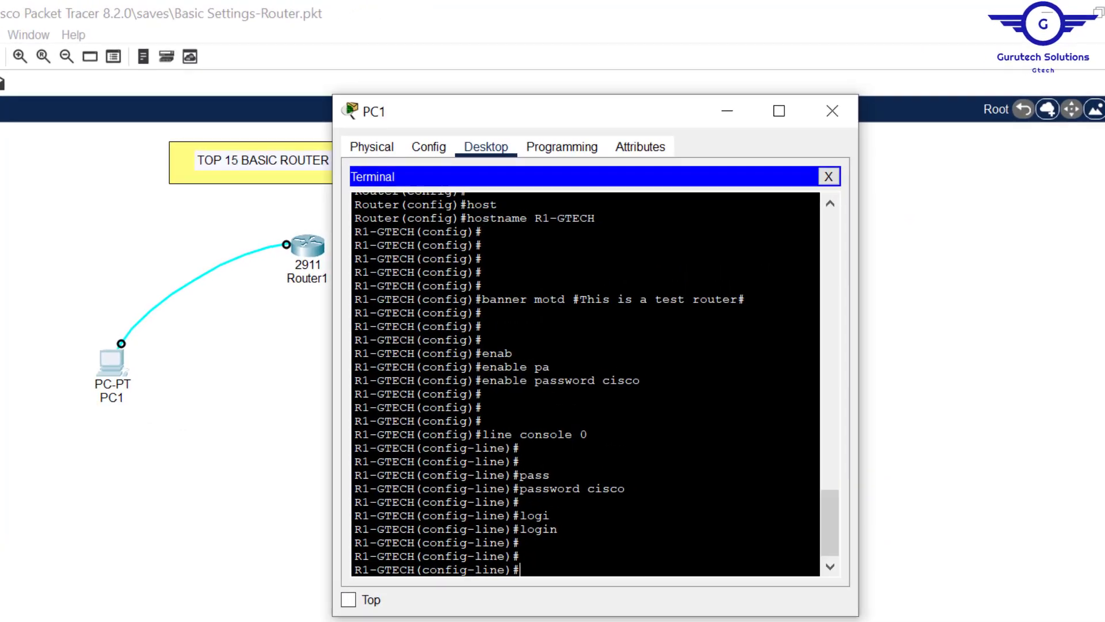
pyautogui.moveTo(668, 367); pyautogui.dragTo(598, 369)
pyautogui.moveTo(473, 458); pyautogui.dragTo(457, 459)
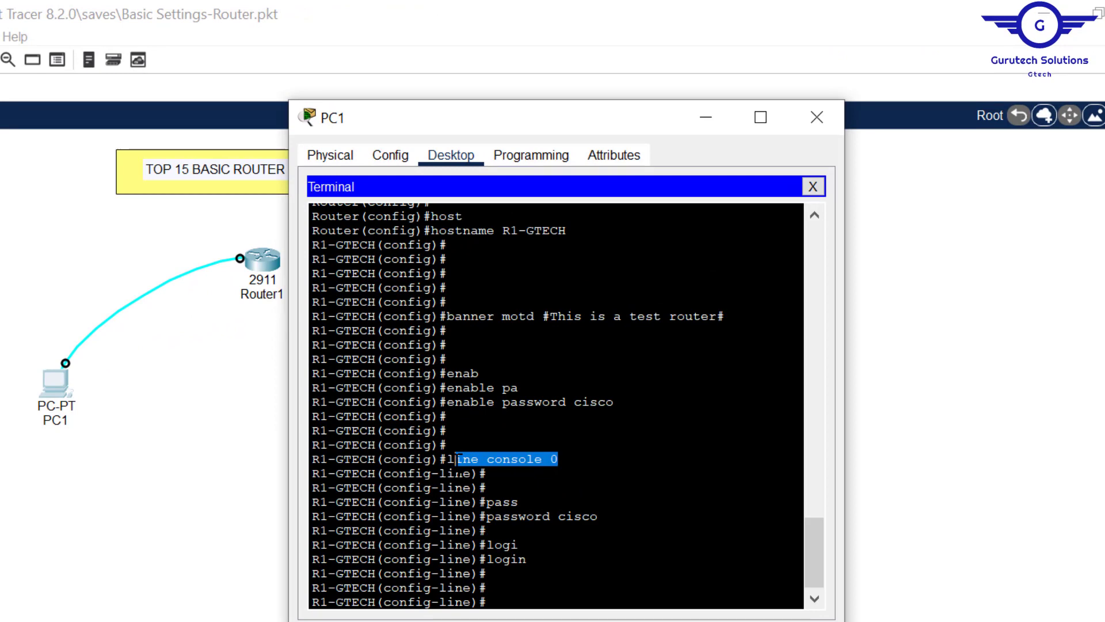
pyautogui.moveTo(457, 460); pyautogui.dragTo(513, 559)
pyautogui.tripleClick(513, 559)
pyautogui.click(513, 559)
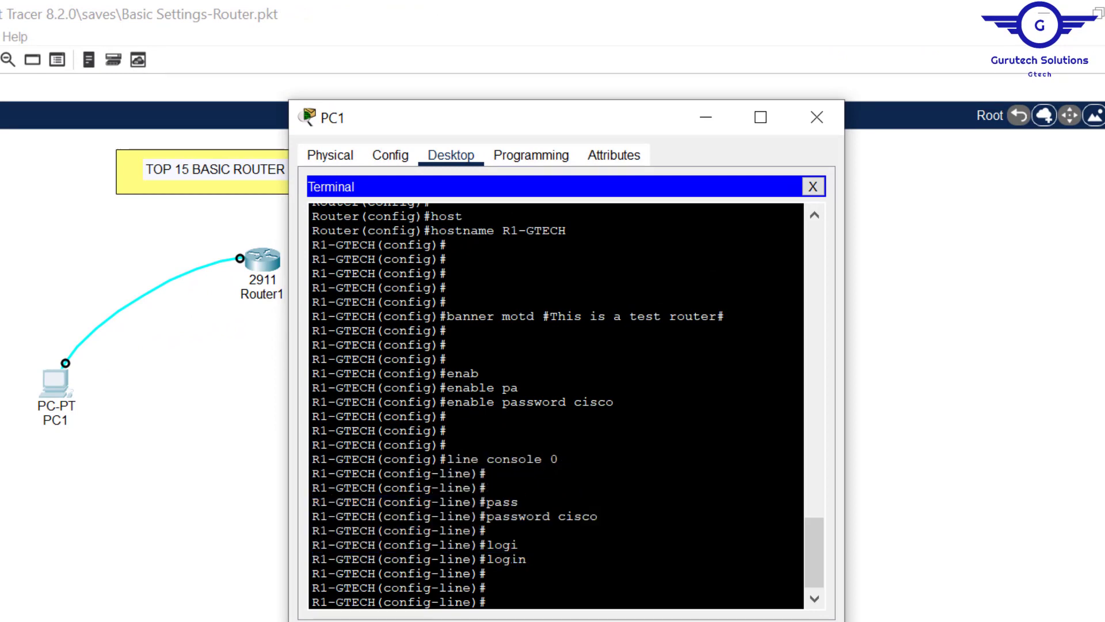
# - Set the console line exec-timeout to 4 0 (4 minutes)
pyautogui.write('exe')
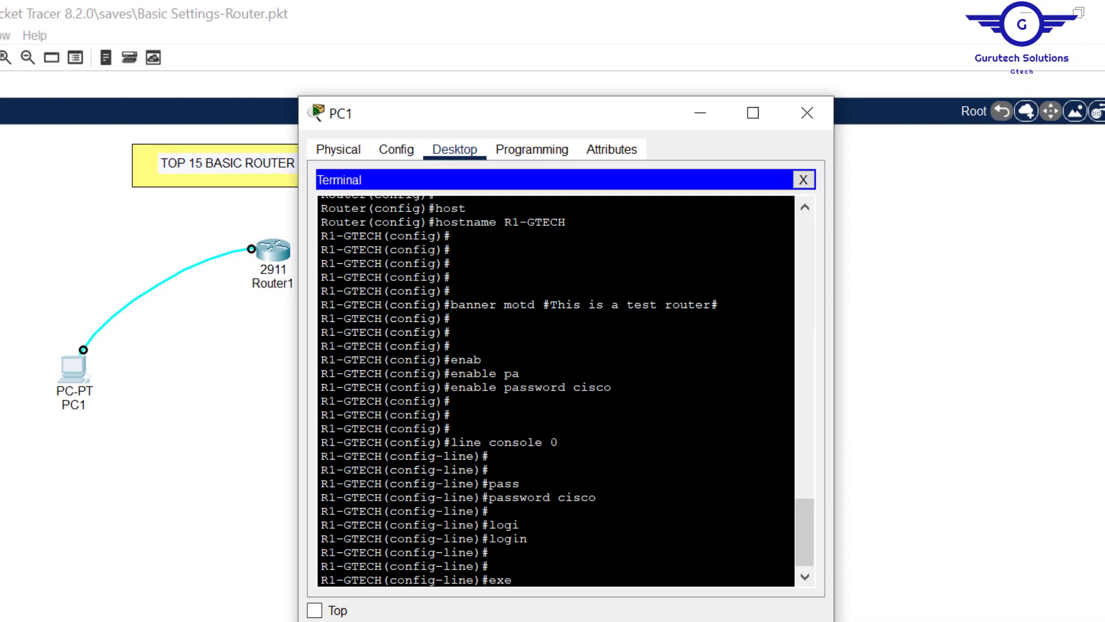
pyautogui.press('Tab')
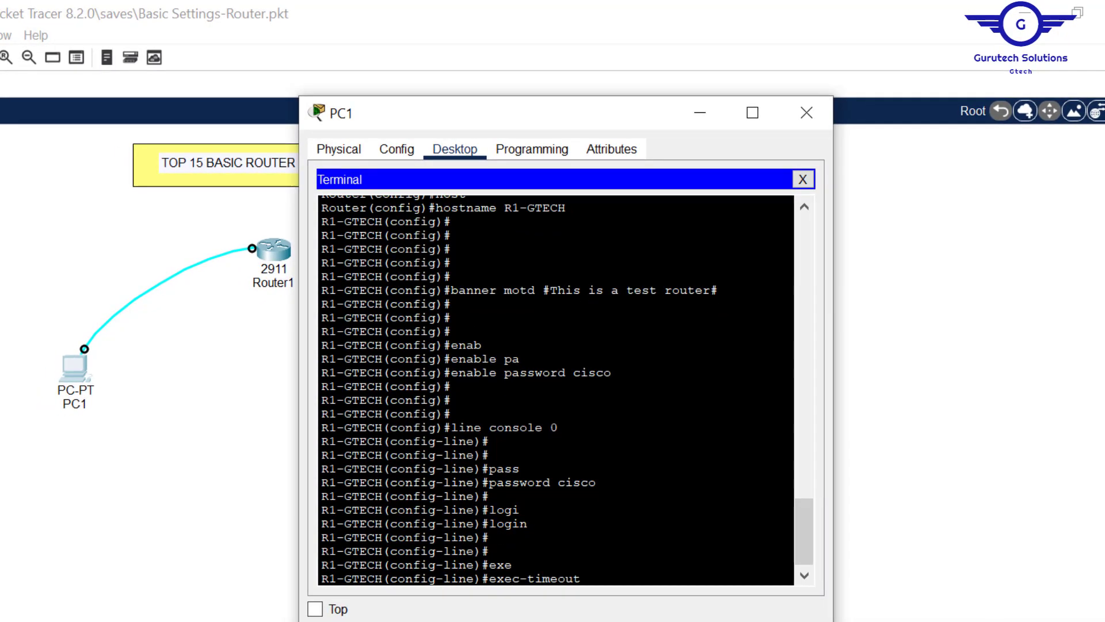
pyautogui.write('4 0')
pyautogui.press('Return')
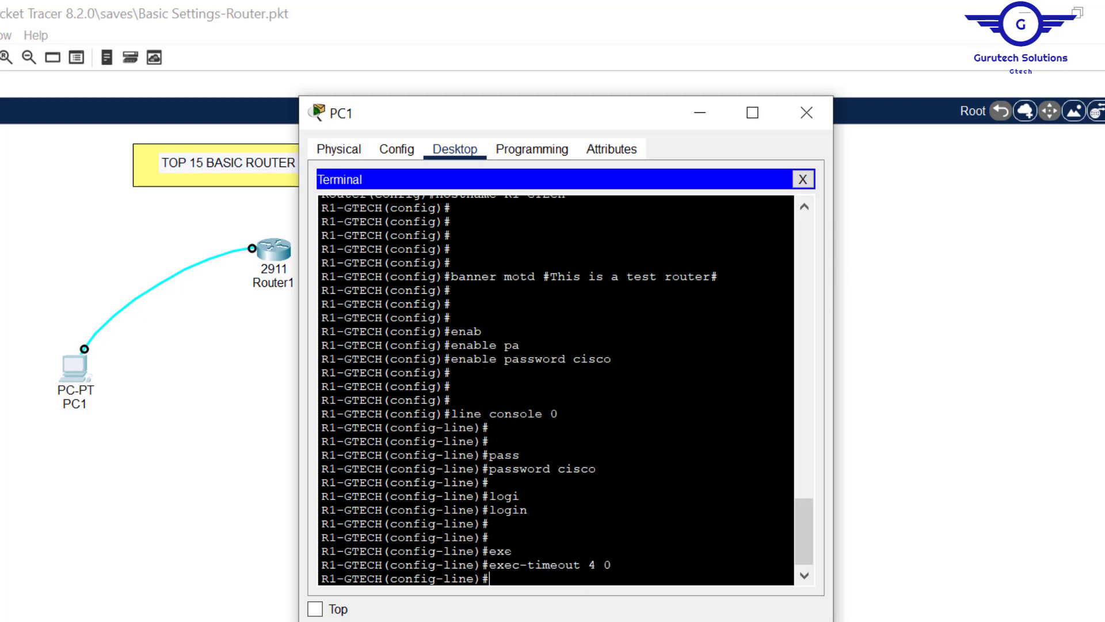
pyautogui.press('Return')
pyautogui.press('Return')
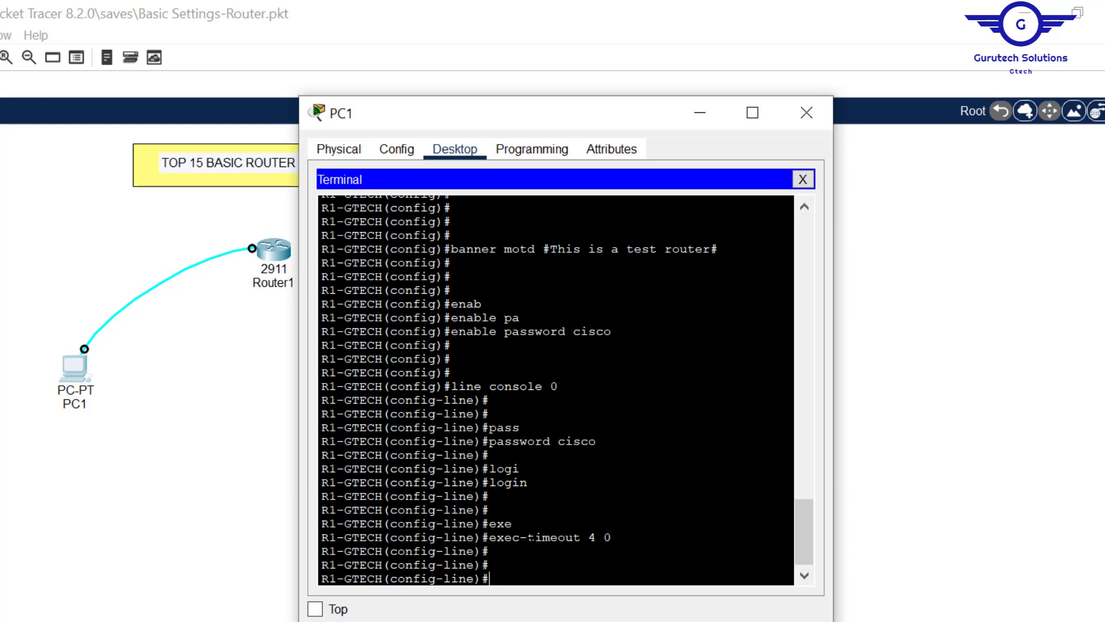
# - Enable logging synchronous on the console line and exit to global configuration
pyautogui.write('logg')
pyautogui.press('Tab')
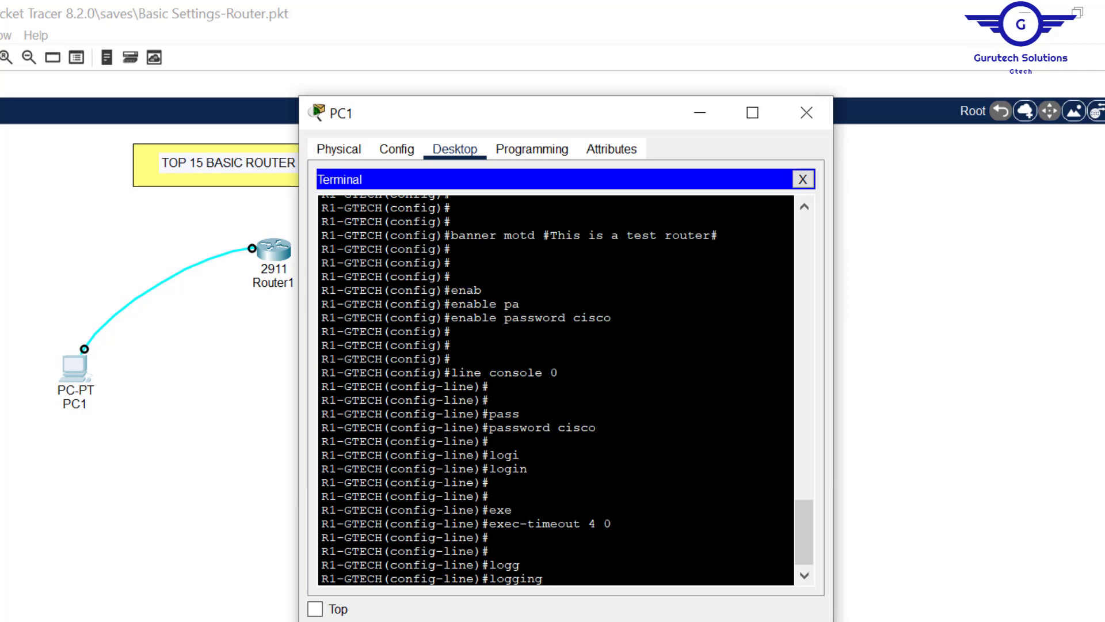
pyautogui.write('s')
pyautogui.press('Tab')
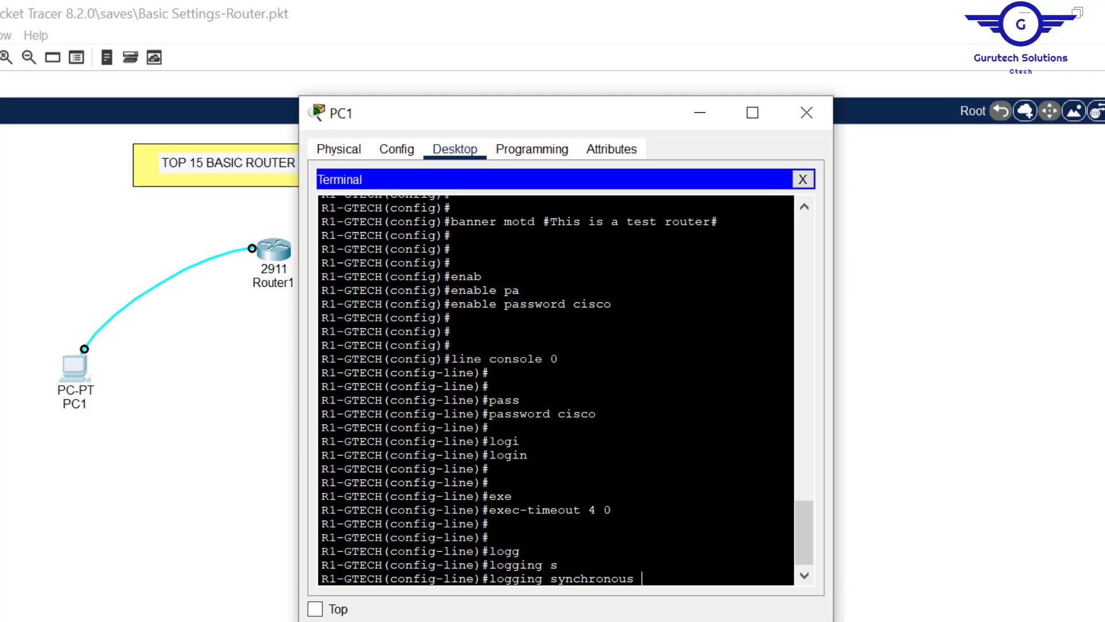
pyautogui.press('Return')
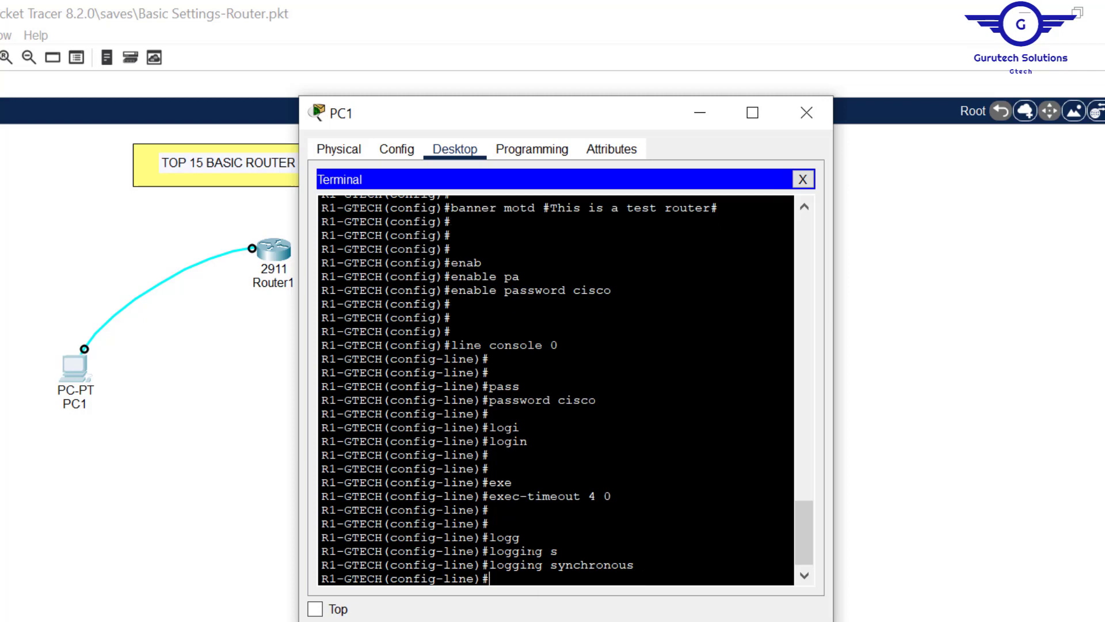
pyautogui.write('exit')
pyautogui.press('Return')
pyautogui.press('Return')
pyautogui.press('Return')
pyautogui.press('Return')
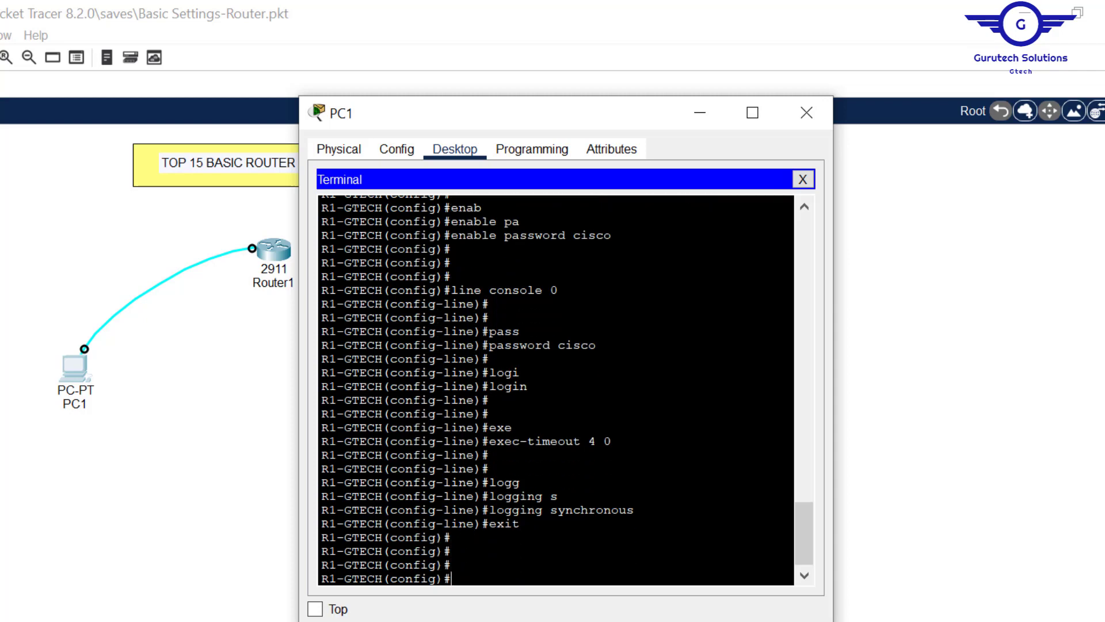
# - Enter line vty 0 15 configuration, pointing out the console settings to reuse
pyautogui.write('line vty 0 15')
pyautogui.moveTo(552, 580); pyautogui.dragTo(521, 580)
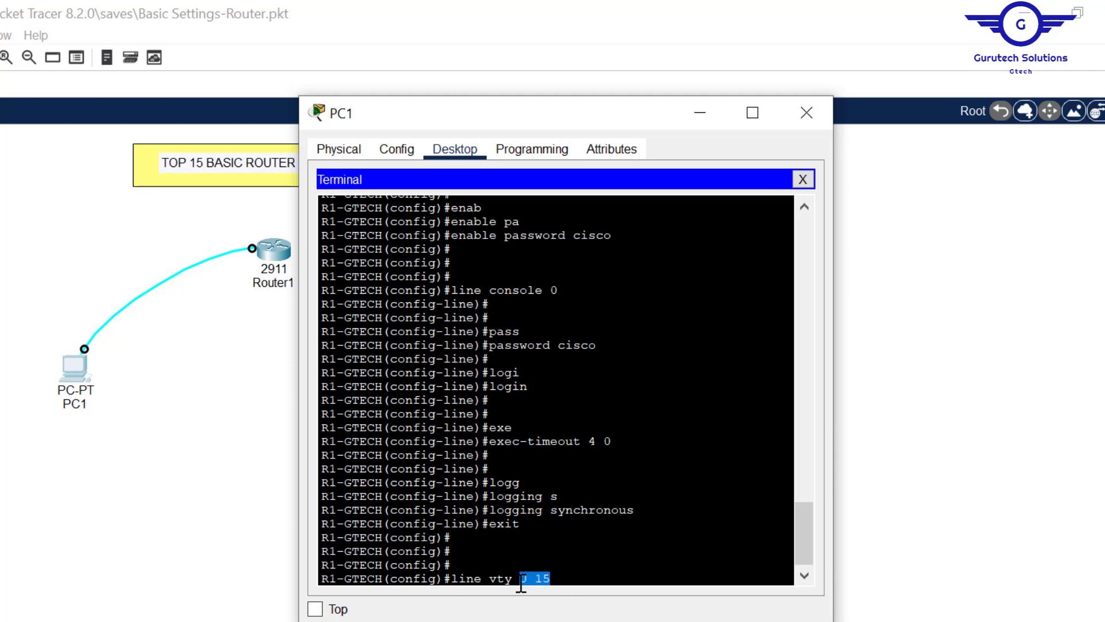
pyautogui.click(521, 578)
pyautogui.press('Return')
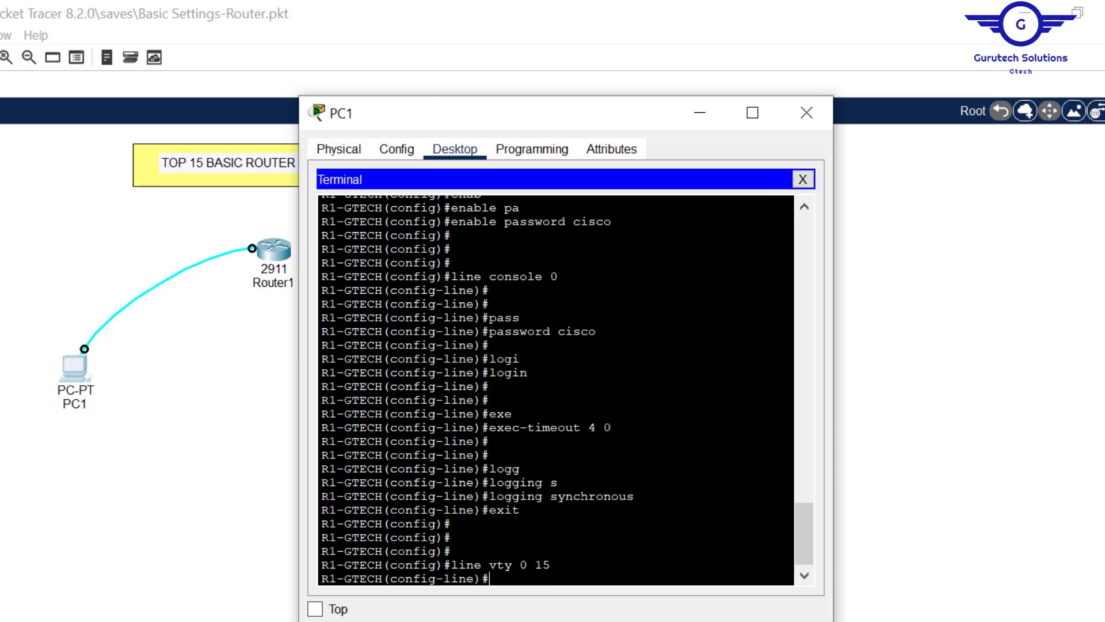
pyautogui.moveTo(520, 510); pyautogui.dragTo(483, 331)
pyautogui.click(597, 331)
pyautogui.moveTo(612, 427); pyautogui.dragTo(590, 427)
pyautogui.moveTo(642, 497); pyautogui.dragTo(492, 325)
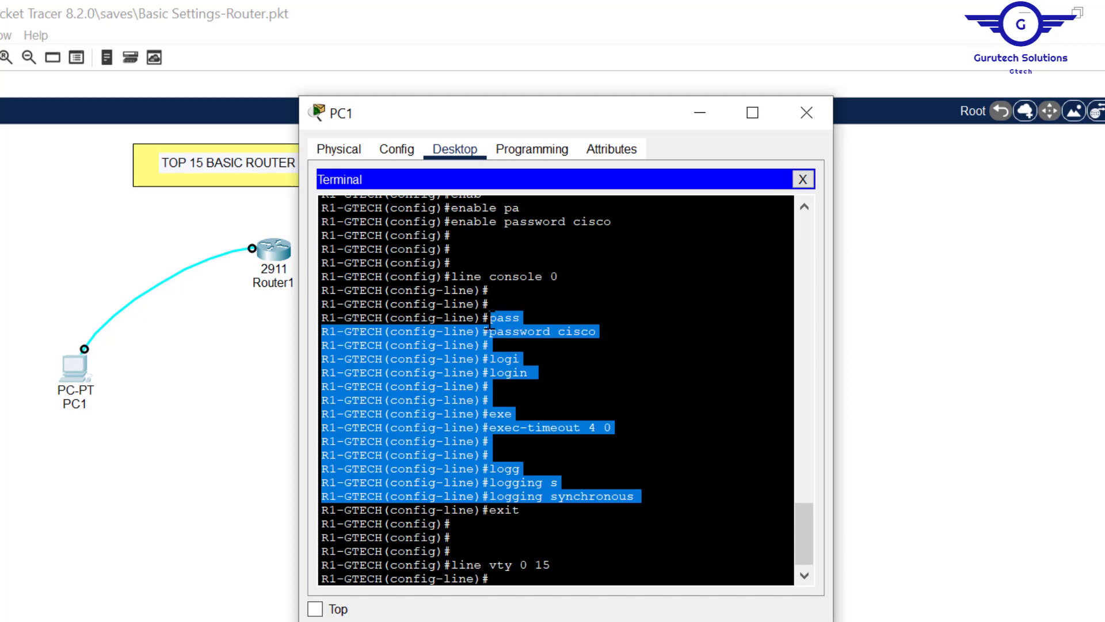
pyautogui.click(489, 324)
pyautogui.press('Return')
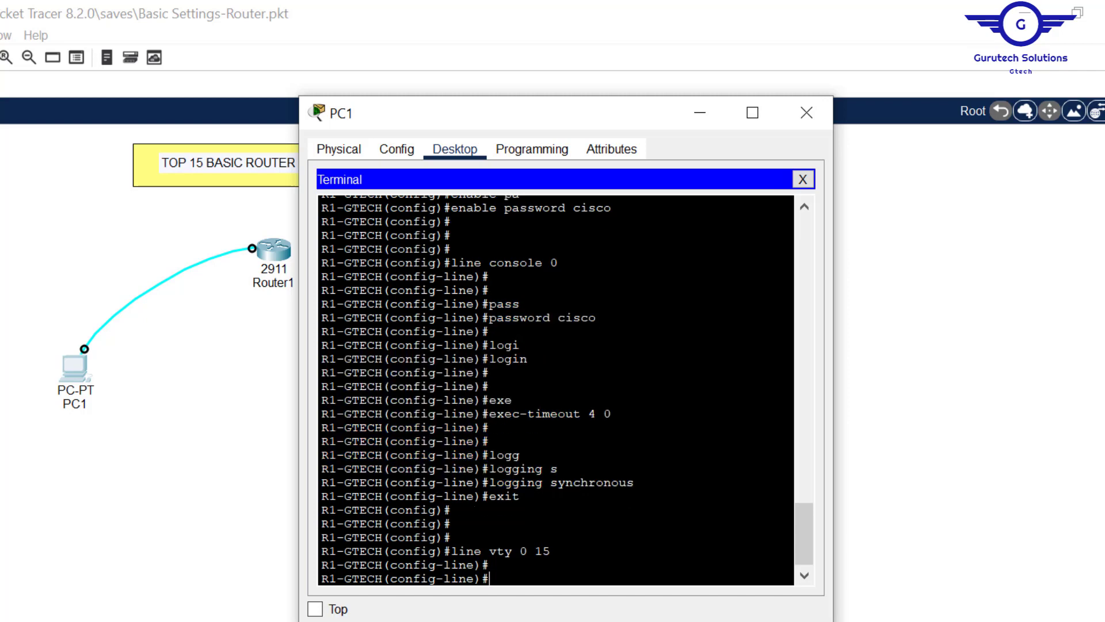
# - Set a password on VTY lines 0–15 and require login
pyautogui.write('pass')
pyautogui.press('Tab')
pyautogui.write('cisco')
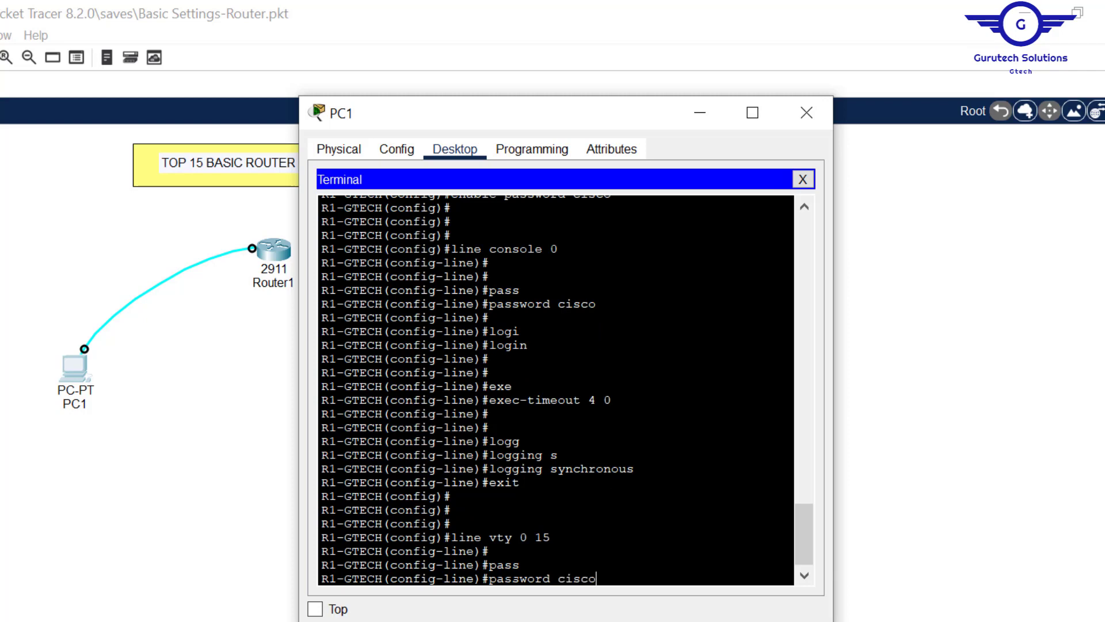
pyautogui.press('Return')
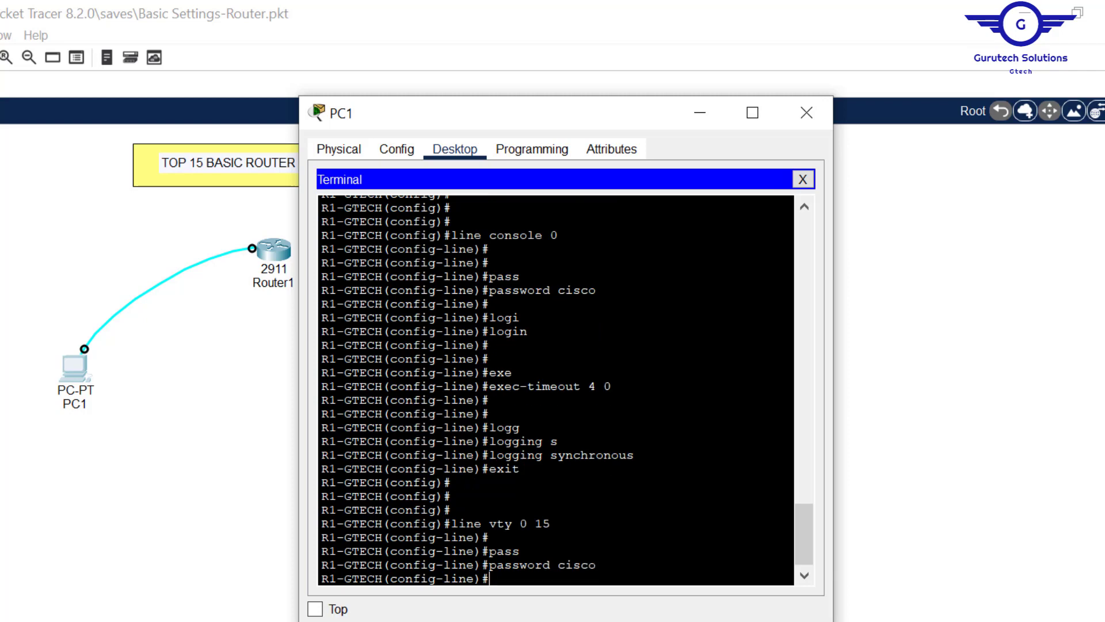
pyautogui.write('log')
pyautogui.press('Tab')
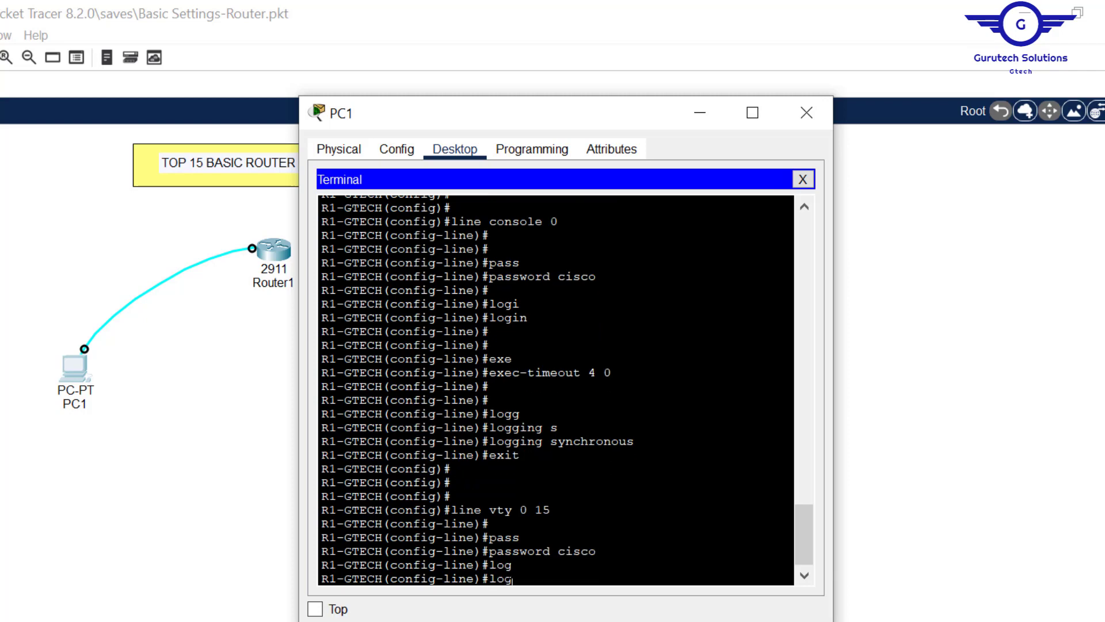
pyautogui.write('i')
pyautogui.press('Tab')
pyautogui.press('Return')
pyautogui.press('Return')
pyautogui.press('Return')
pyautogui.press('Return')
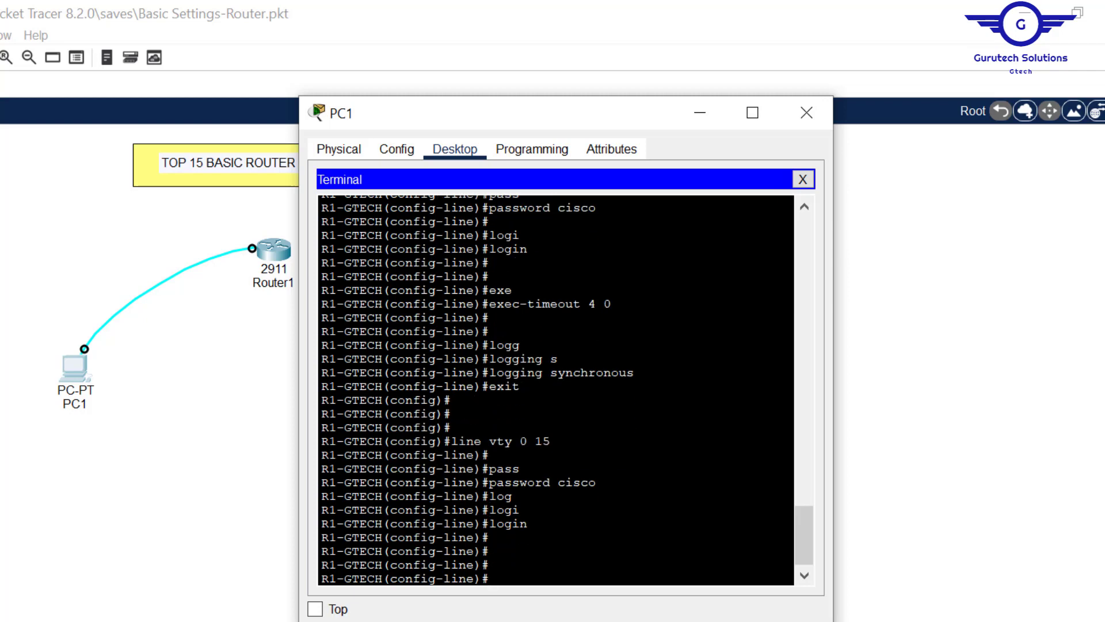
# - Give the VTY lines exec-timeout 2 30 and logging synchronous, then exit to global config
pyautogui.write('exe')
pyautogui.press('Tab')
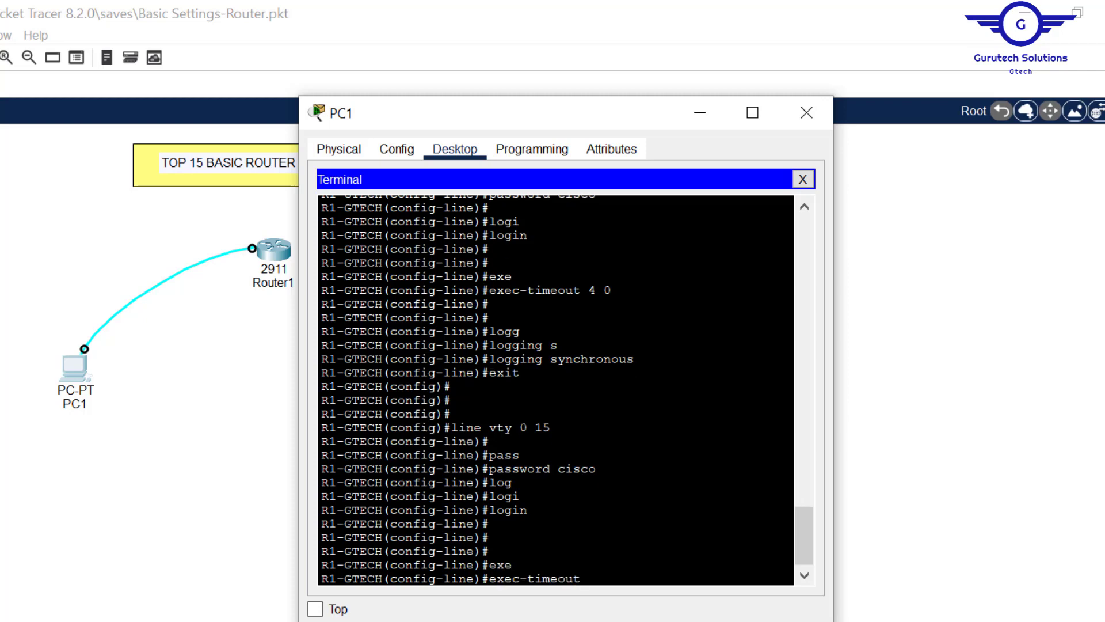
pyautogui.write('2')
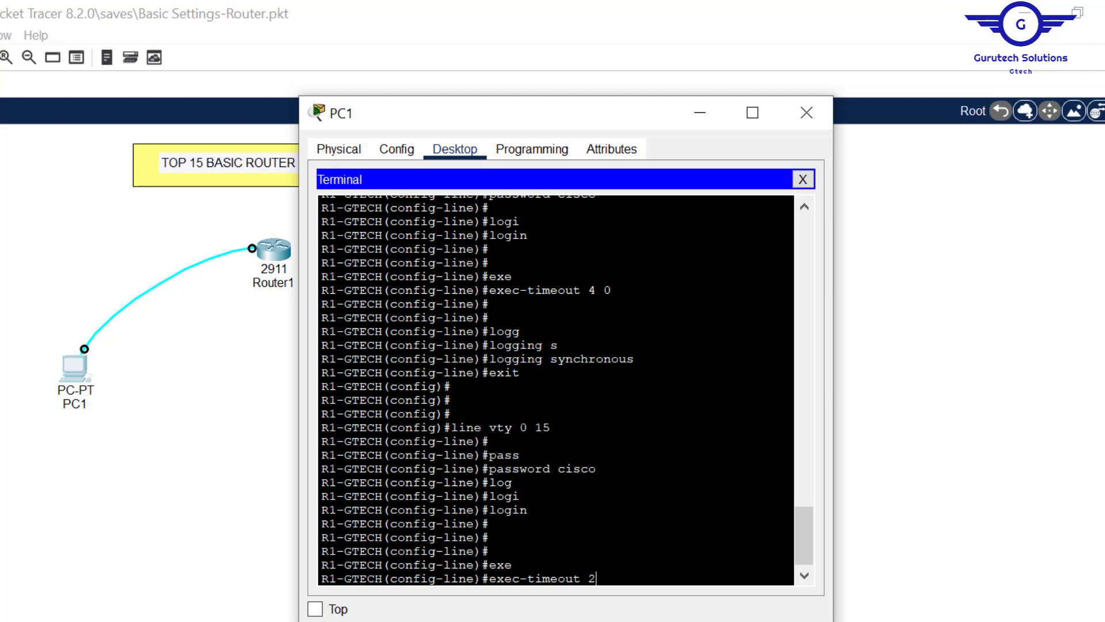
pyautogui.write(' 30')
pyautogui.press('Return')
pyautogui.press('Return')
pyautogui.press('Return')
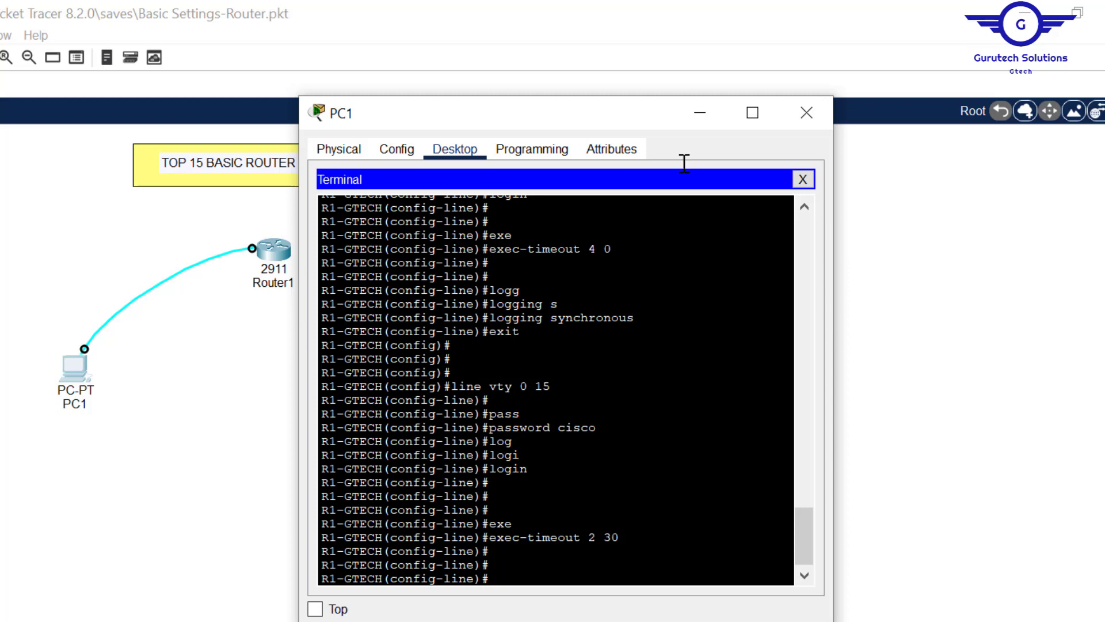
pyautogui.write('logg')
pyautogui.press('Tab')
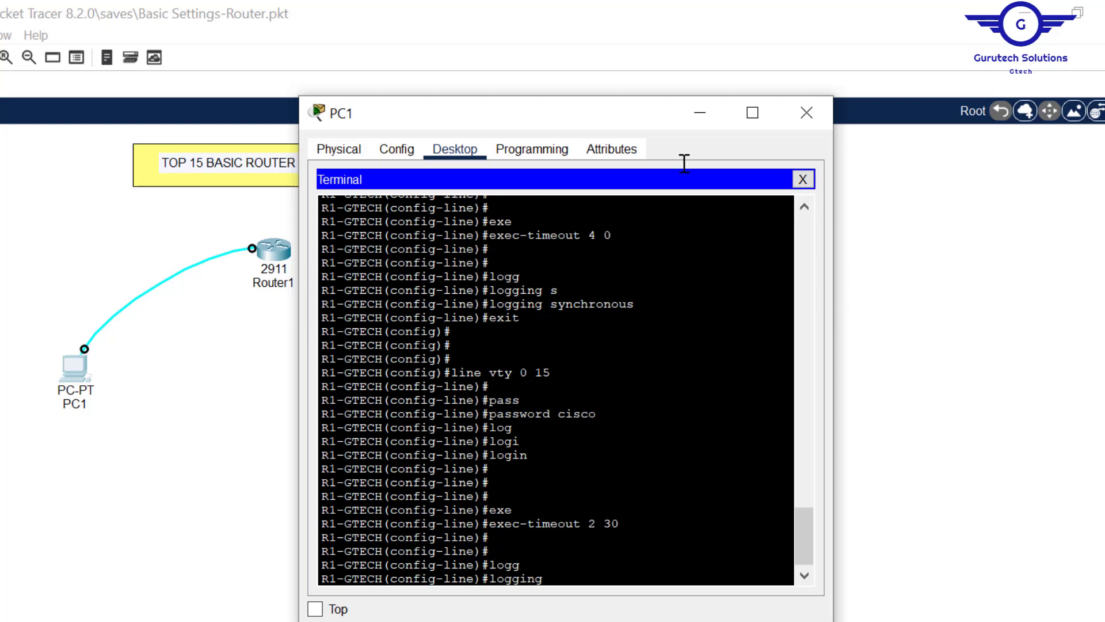
pyautogui.write('sy')
pyautogui.press('Tab')
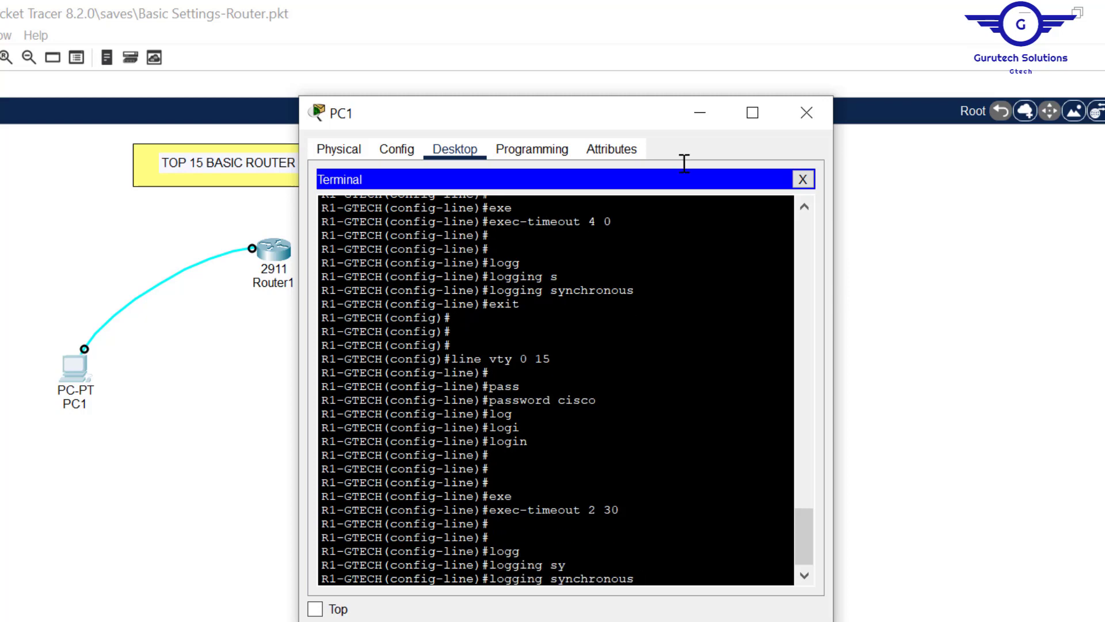
pyautogui.press('Return')
pyautogui.press('Return')
pyautogui.press('Return')
pyautogui.write('exit')
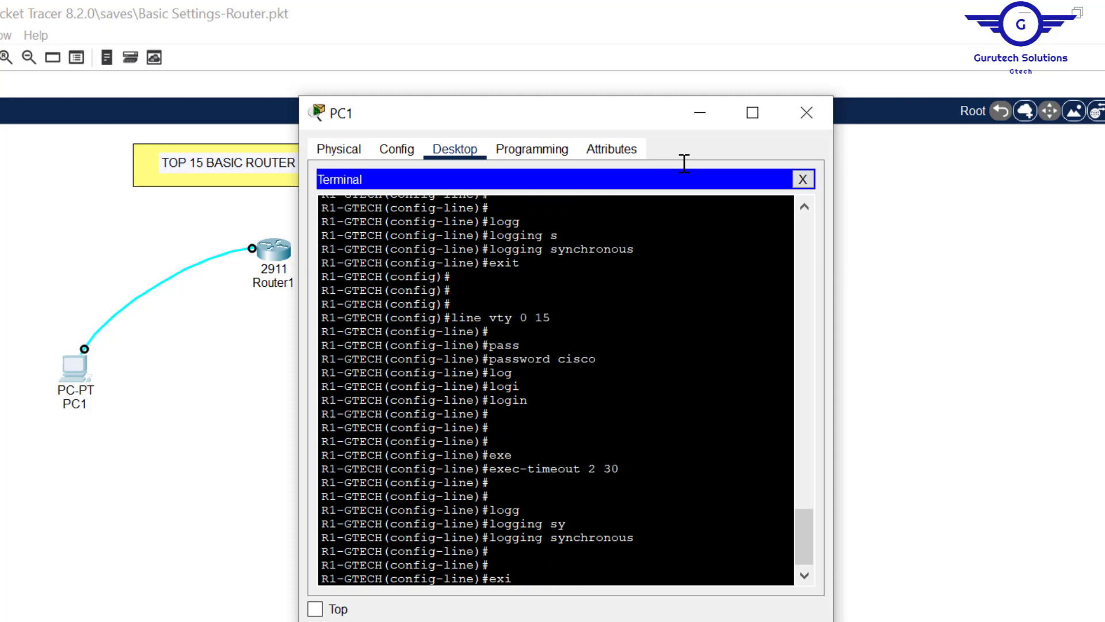
pyautogui.press('Return')
pyautogui.press('Return')
pyautogui.press('Return')
pyautogui.press('Return')
pyautogui.press('Return')
pyautogui.press('Return')
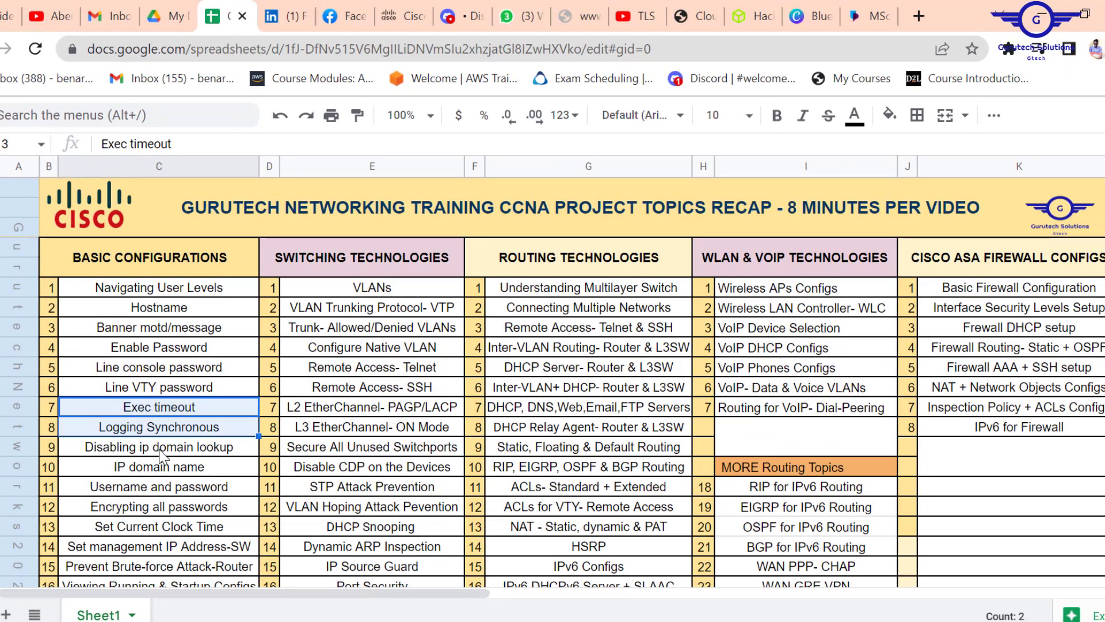
pyautogui.click(167, 450)
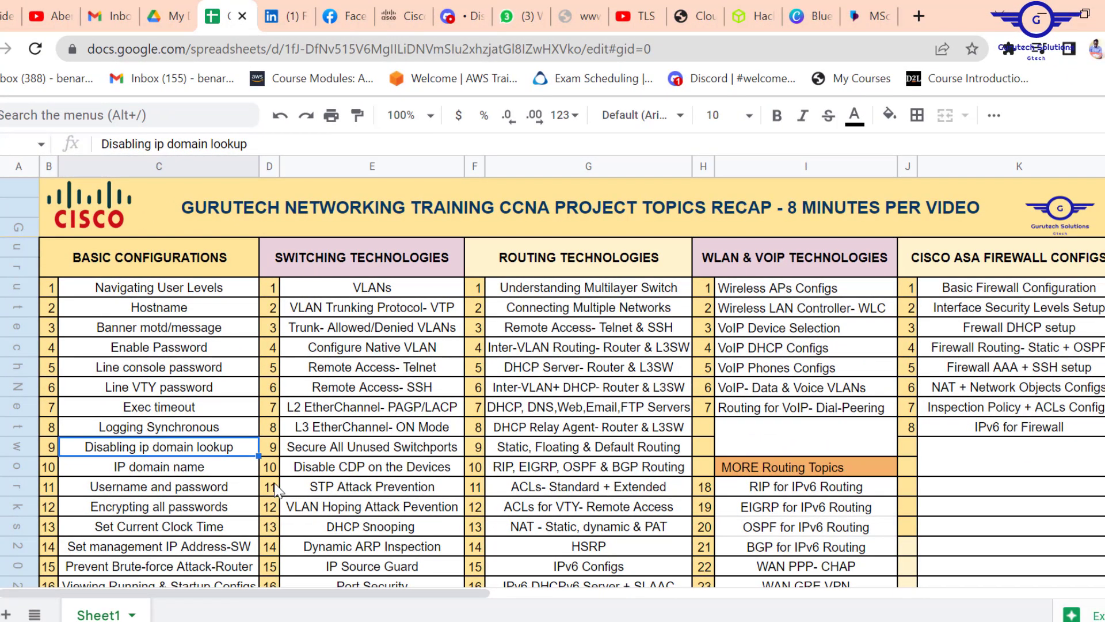
pyautogui.click(145, 467)
pyautogui.click(142, 490)
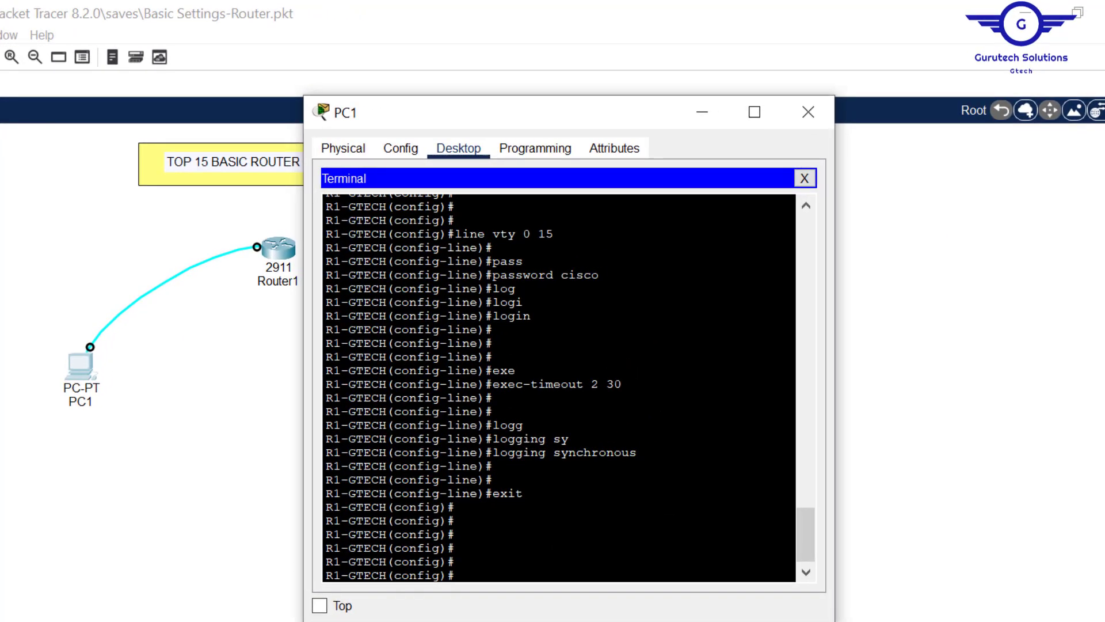
# - Disable DNS lookup on R1-GTECH with no ip domain-lookup, correcting typos along the way
pyautogui.write('no ip dm')
pyautogui.press('BackSpace')
pyautogui.write('o')
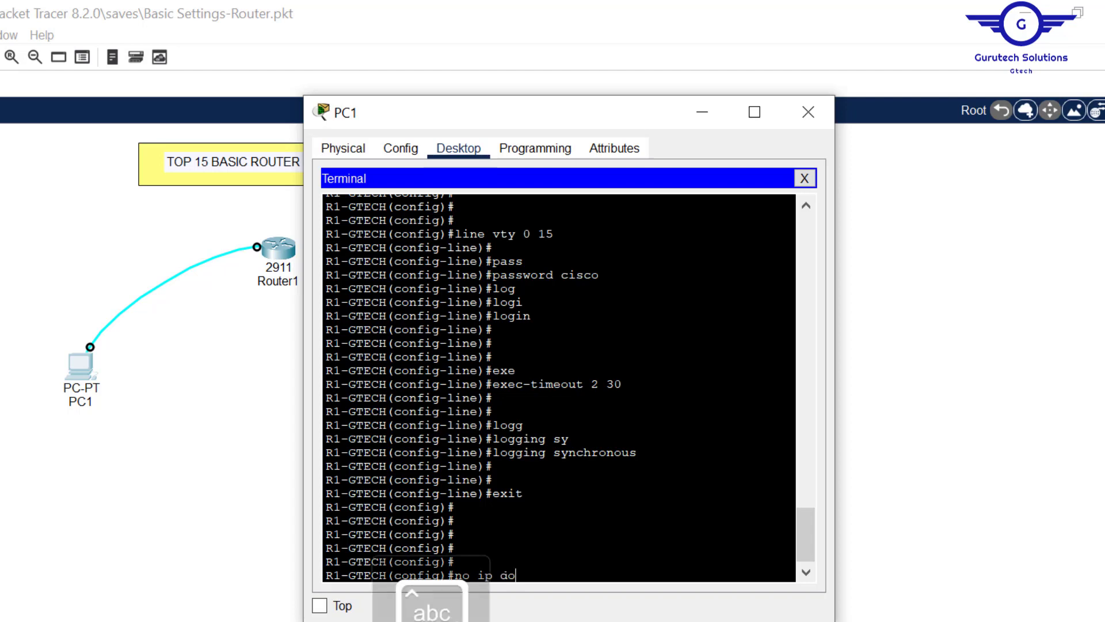
pyautogui.press('Tab')
pyautogui.write('main-;')
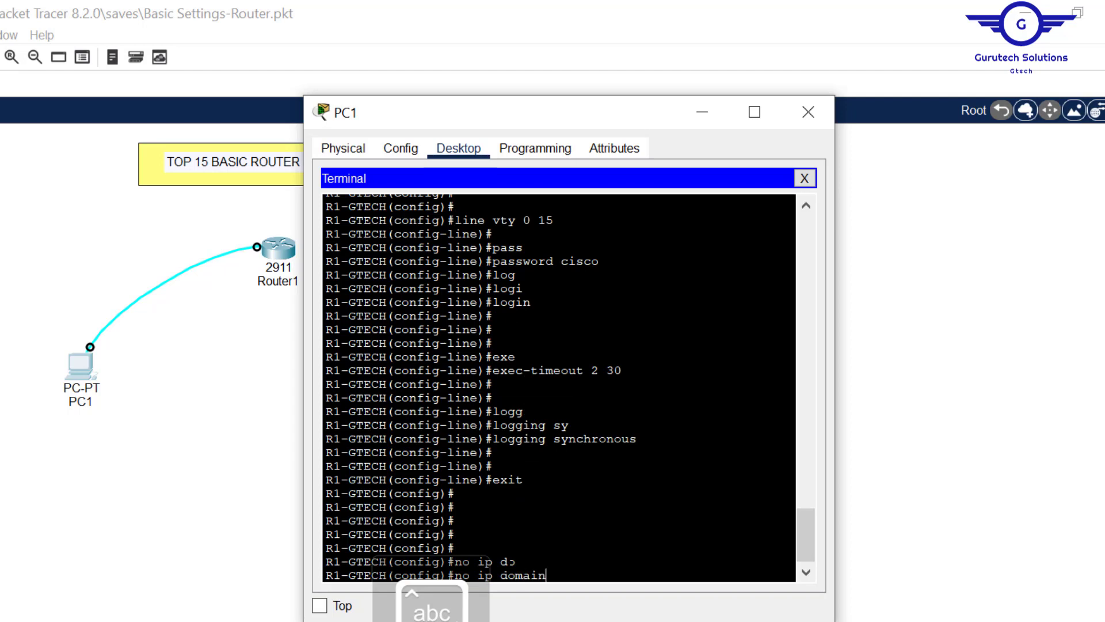
pyautogui.press('Tab')
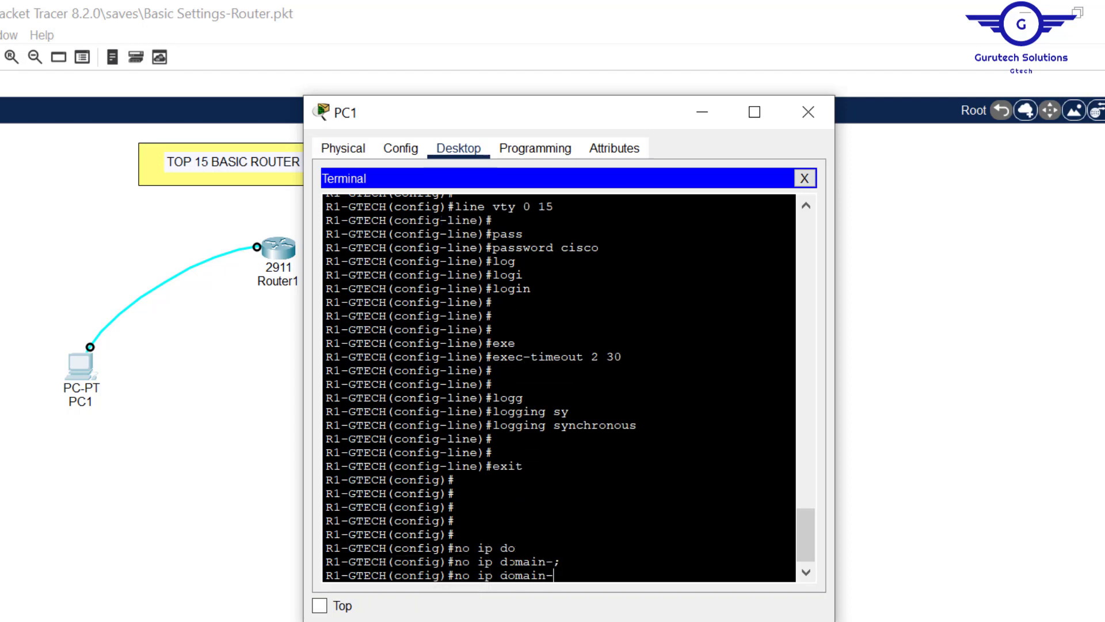
pyautogui.write('l')
pyautogui.press('Tab')
pyautogui.press('Return')
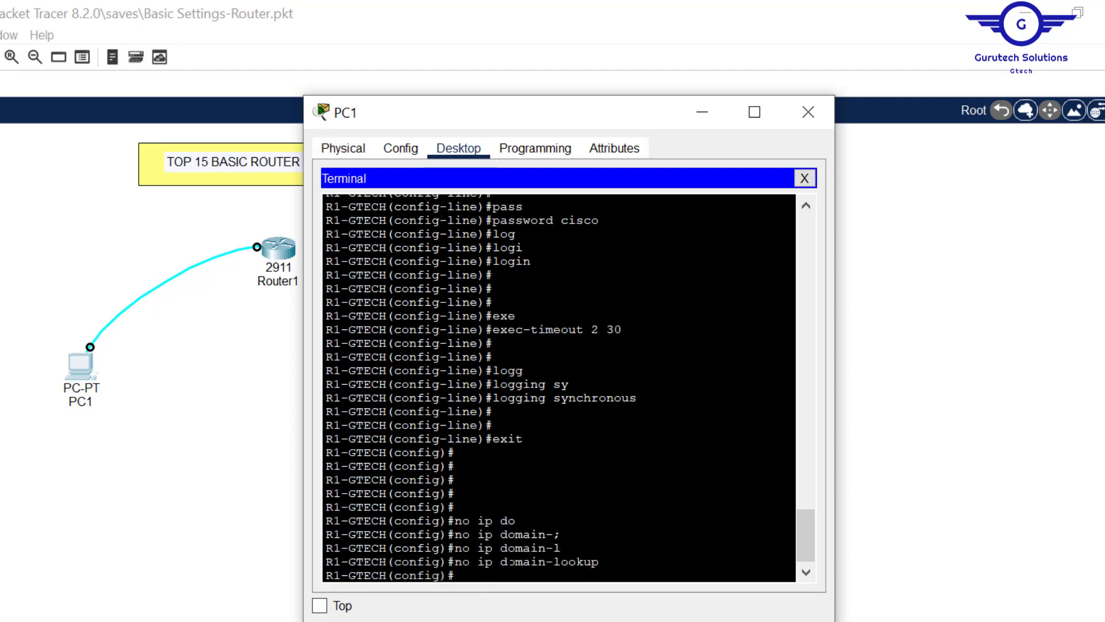
pyautogui.press('Return')
pyautogui.press('Return')
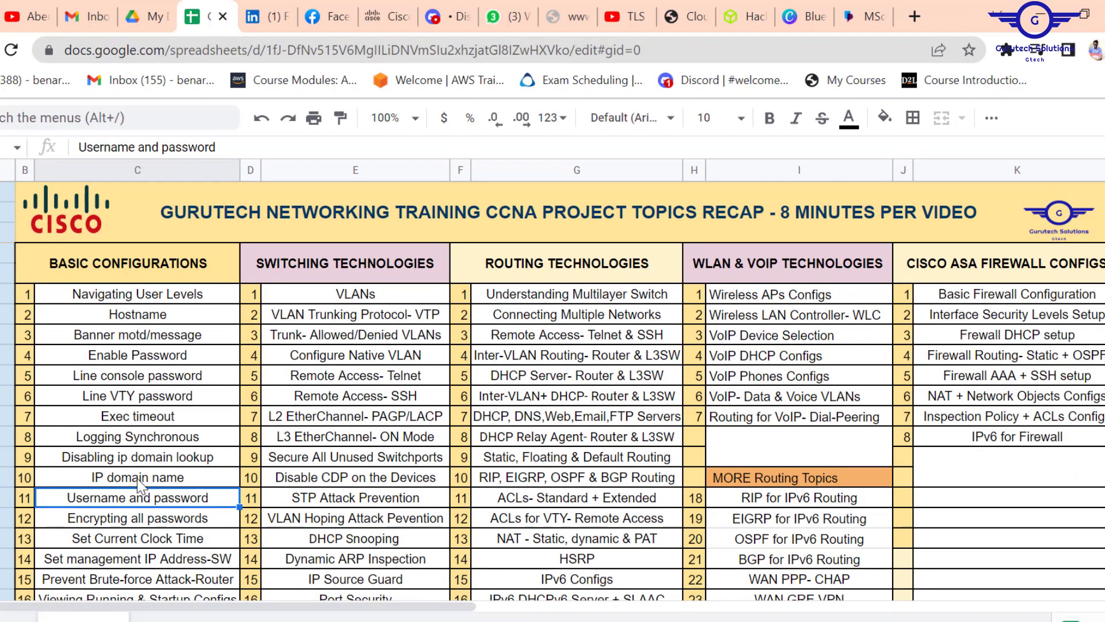
pyautogui.click(138, 482)
pyautogui.click(111, 503)
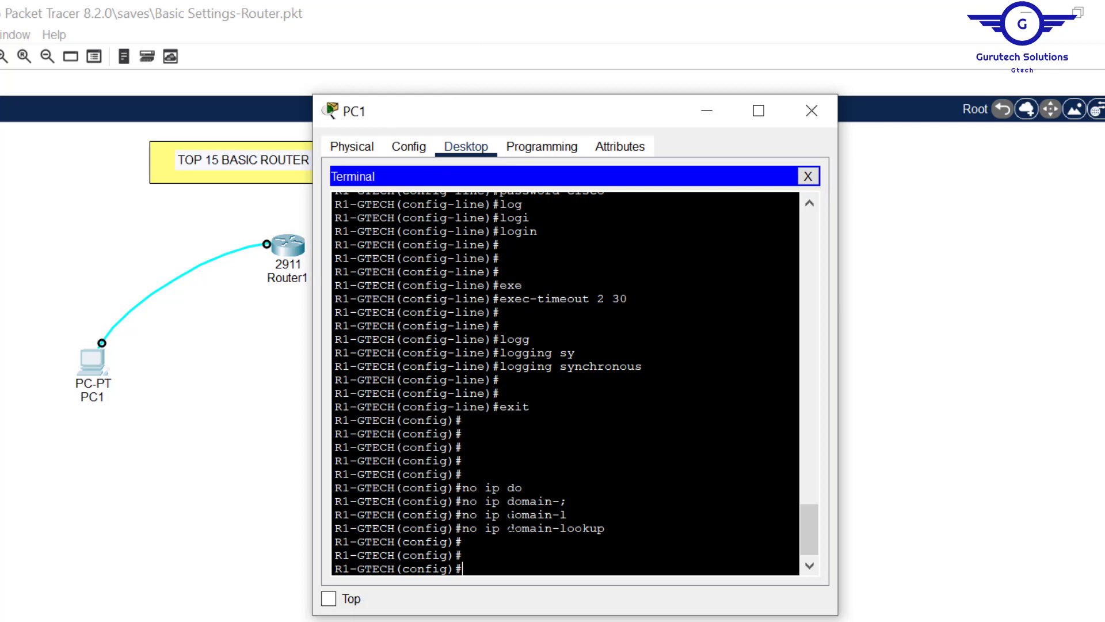
# - Configure ip domain-name cisco.com on R1-GTECH and highlight the command
pyautogui.write('ip dom')
pyautogui.press('Tab')
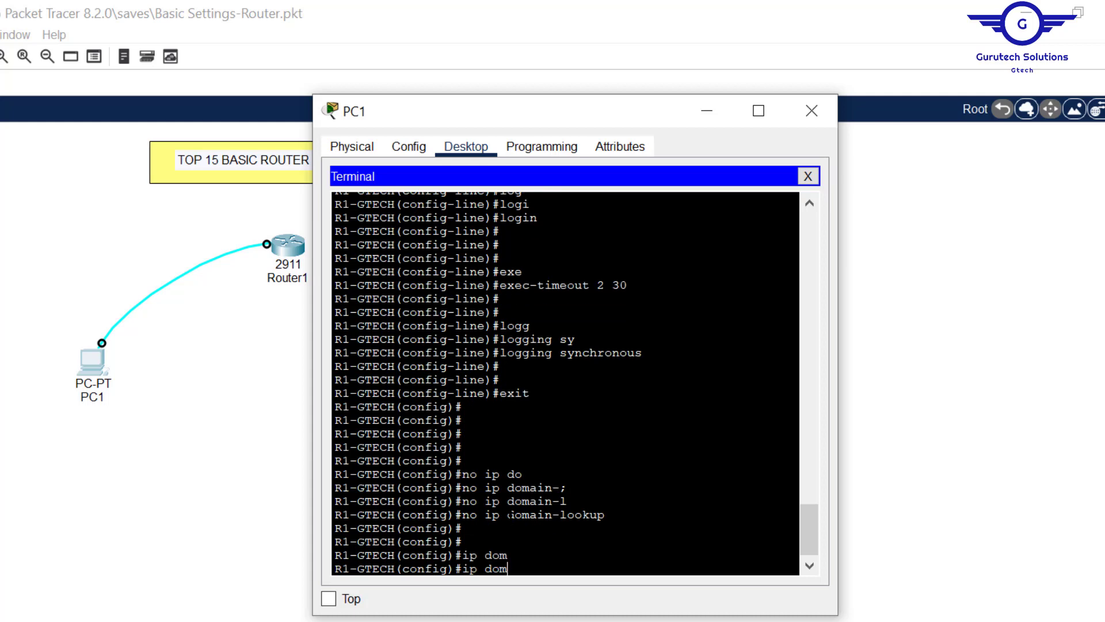
pyautogui.write('ain-')
pyautogui.press('Tab')
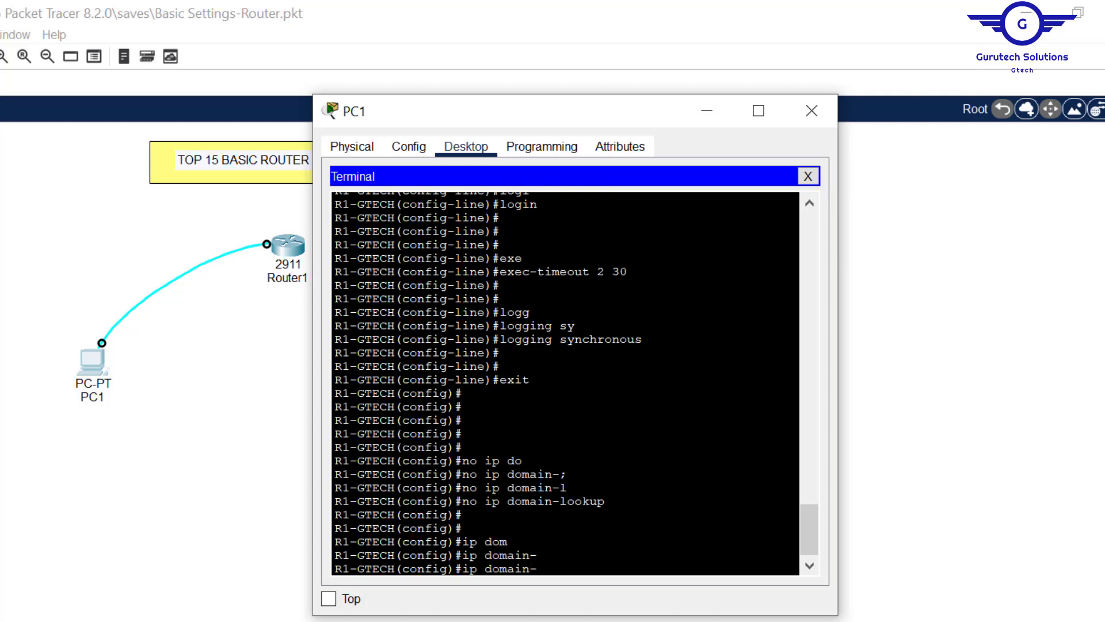
pyautogui.write('name cisco.com')
pyautogui.press('Return')
pyautogui.press('Return')
pyautogui.press('Return')
pyautogui.press('Return')
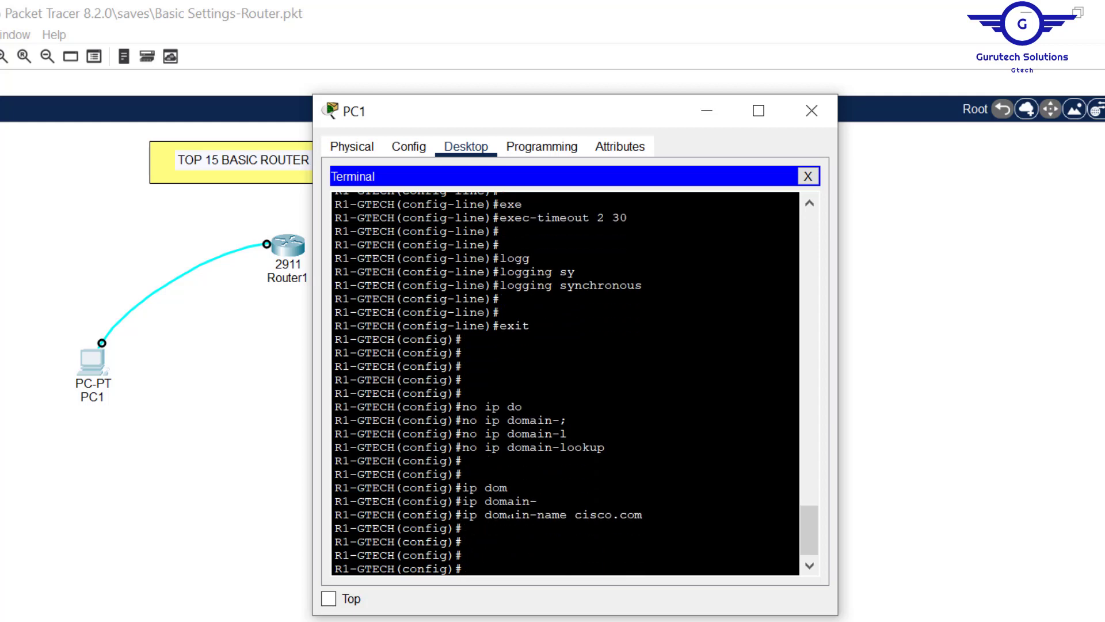
pyautogui.moveTo(643, 514); pyautogui.dragTo(456, 514)
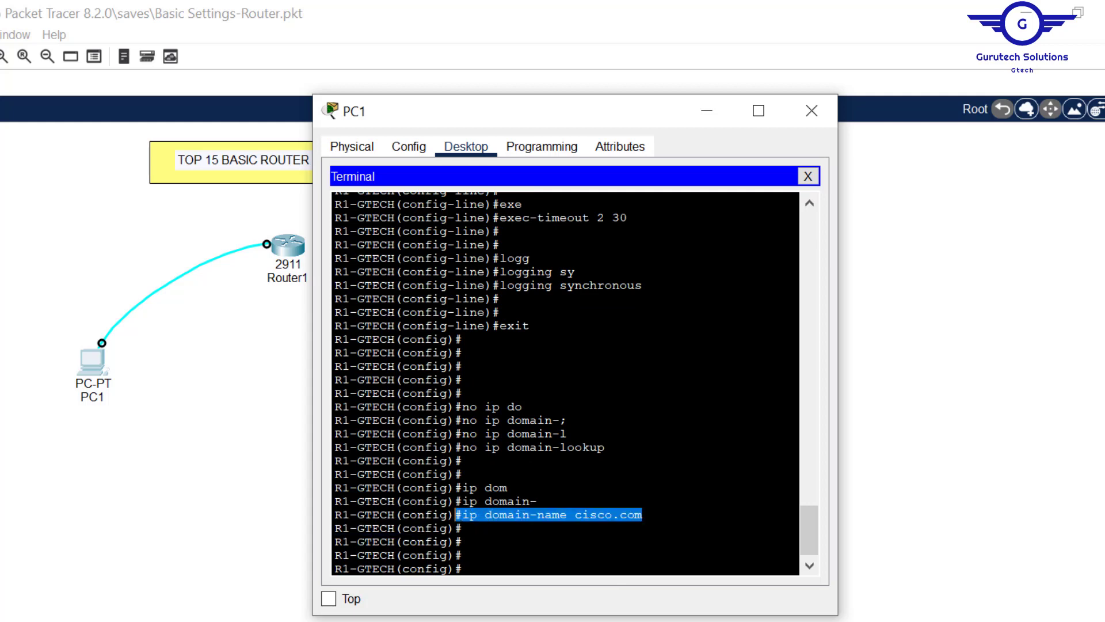
pyautogui.click(463, 555)
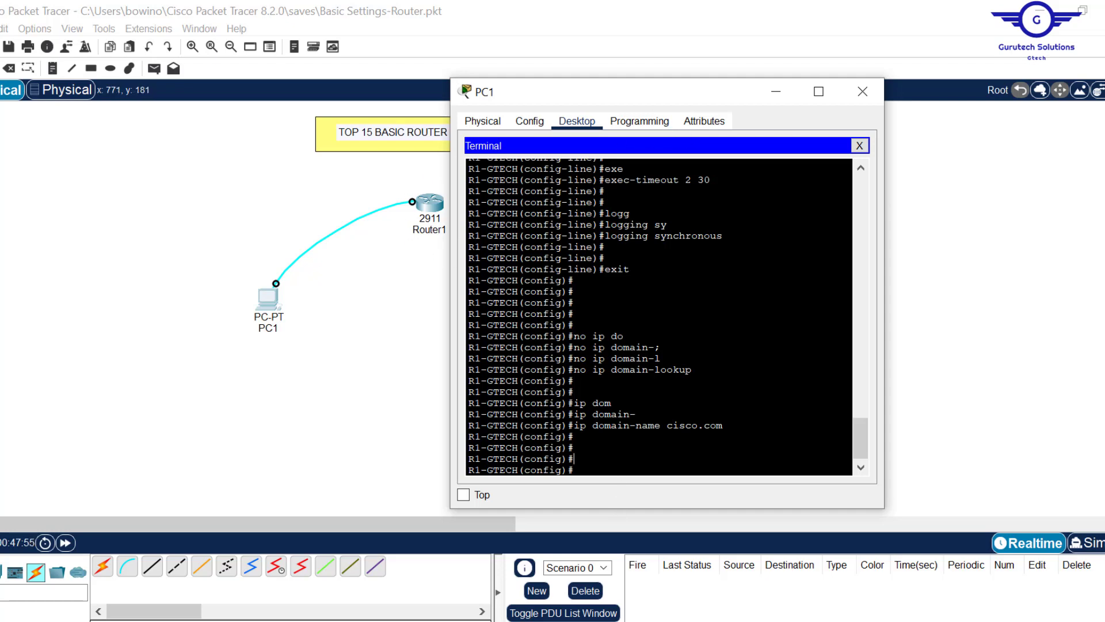
# - Create the local user Admin with a password and select the Encrypting all passwords topic
pyautogui.write('username')
pyautogui.press('Tab')
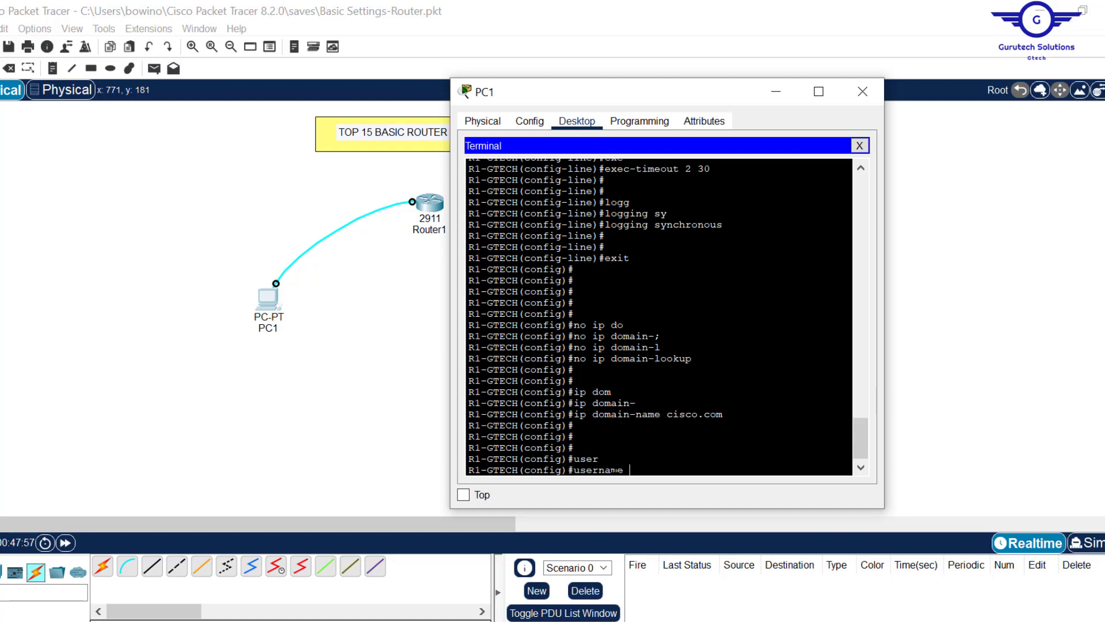
pyautogui.write('Admi')
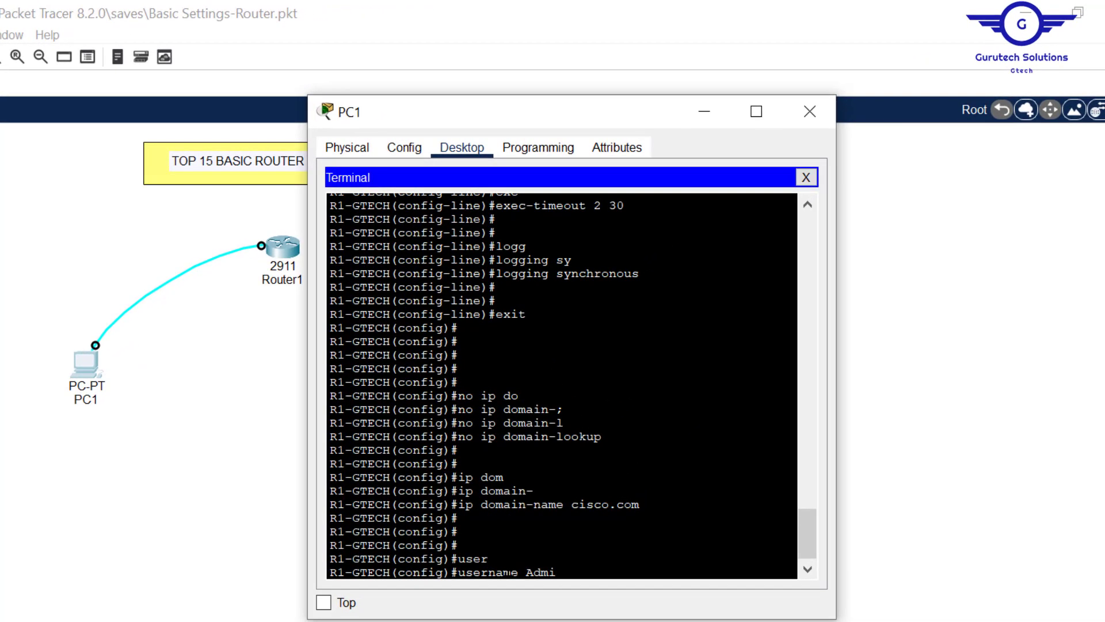
pyautogui.write('n pas')
pyautogui.press('Tab')
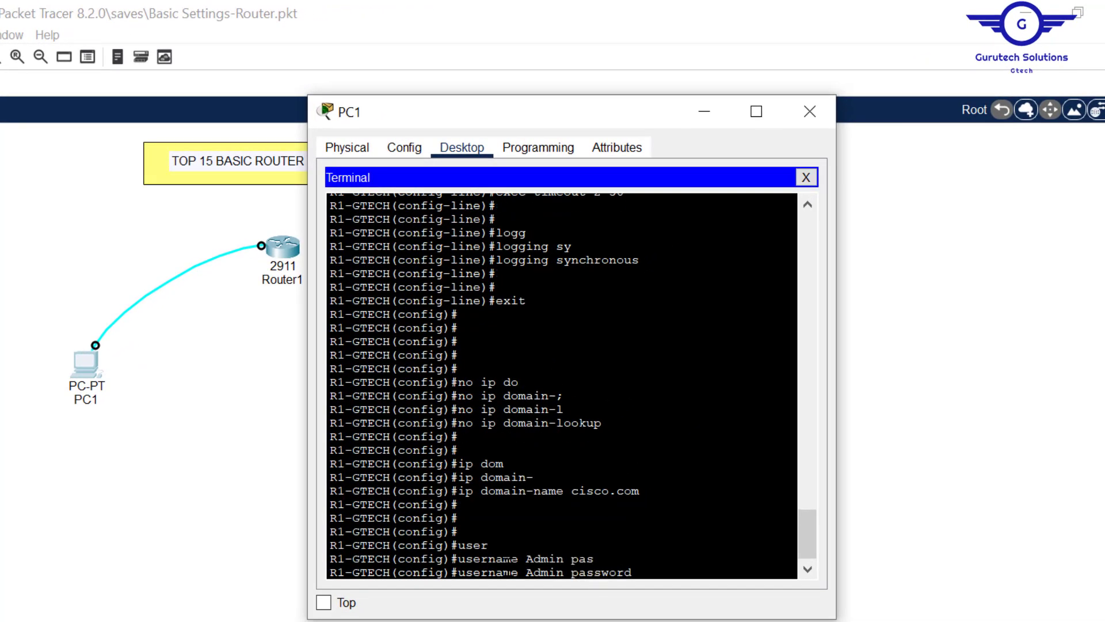
pyautogui.write('cisco')
pyautogui.press('Return')
pyautogui.press('Return')
pyautogui.press('Return')
pyautogui.press('Return')
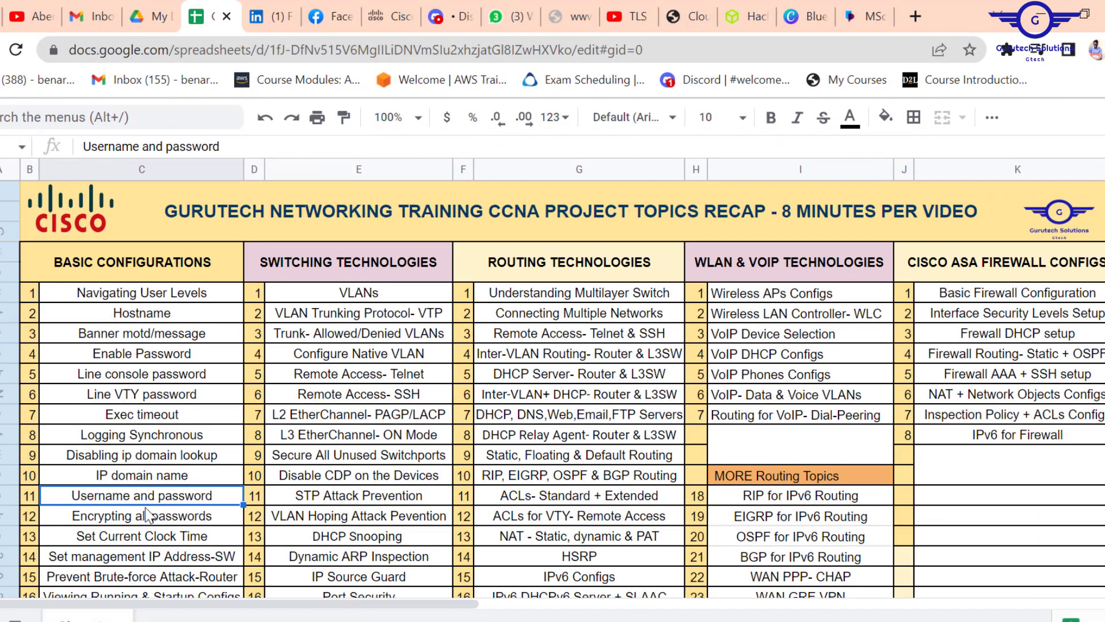
pyautogui.click(123, 519)
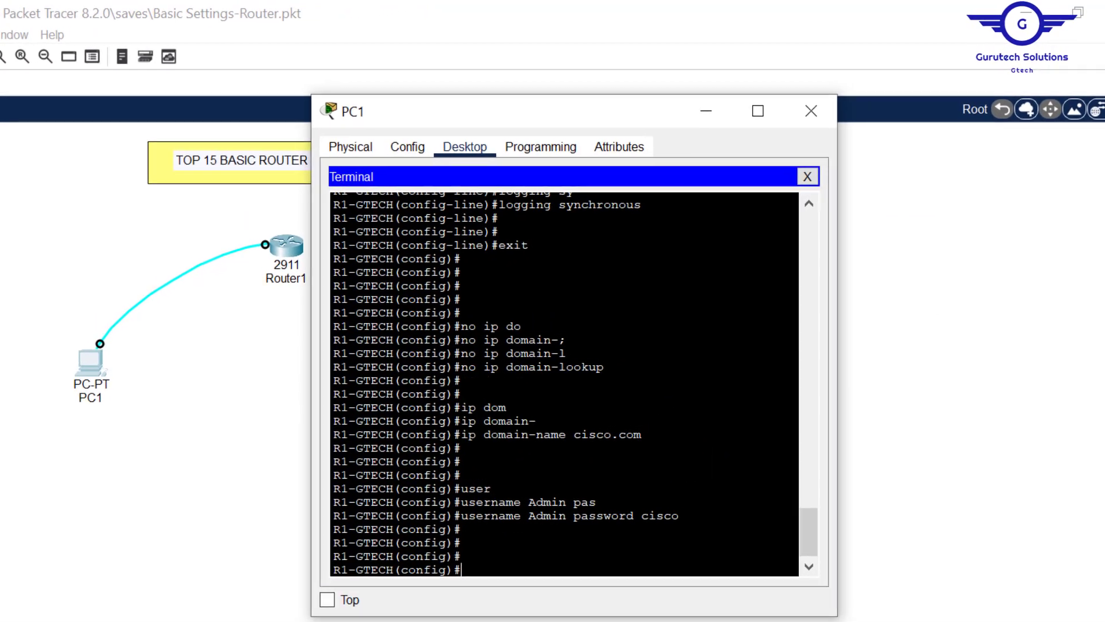
pyautogui.moveTo(679, 516); pyautogui.dragTo(656, 516)
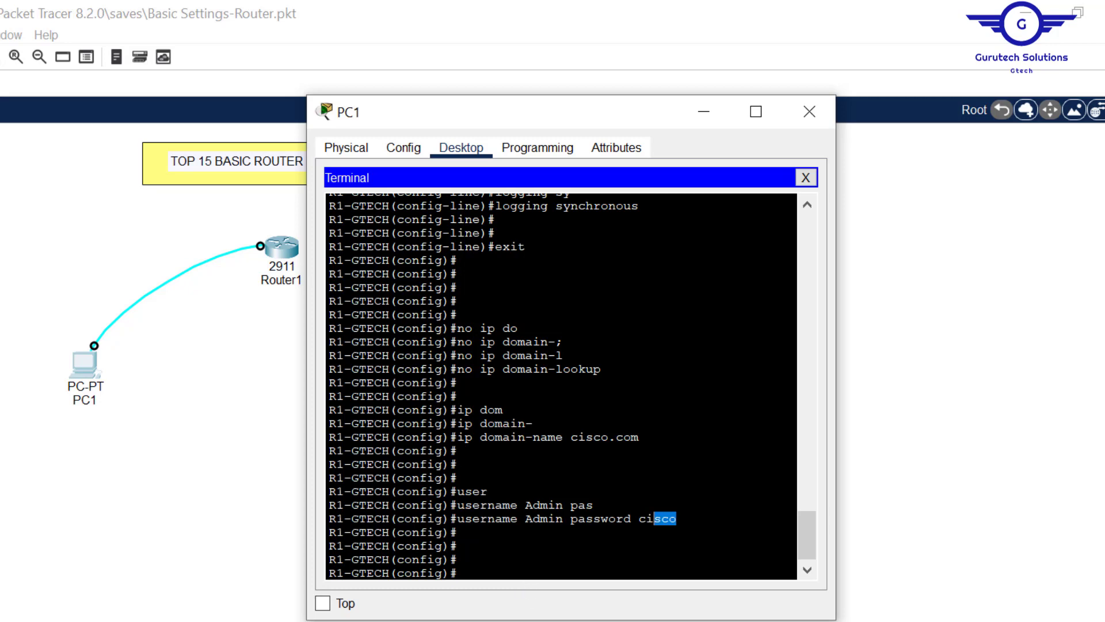
pyautogui.click(656, 520)
# - Run do sh run to show the enable and Admin passwords stored in plain text
pyautogui.write('do sh ru')
pyautogui.write('n')
pyautogui.press('Return')
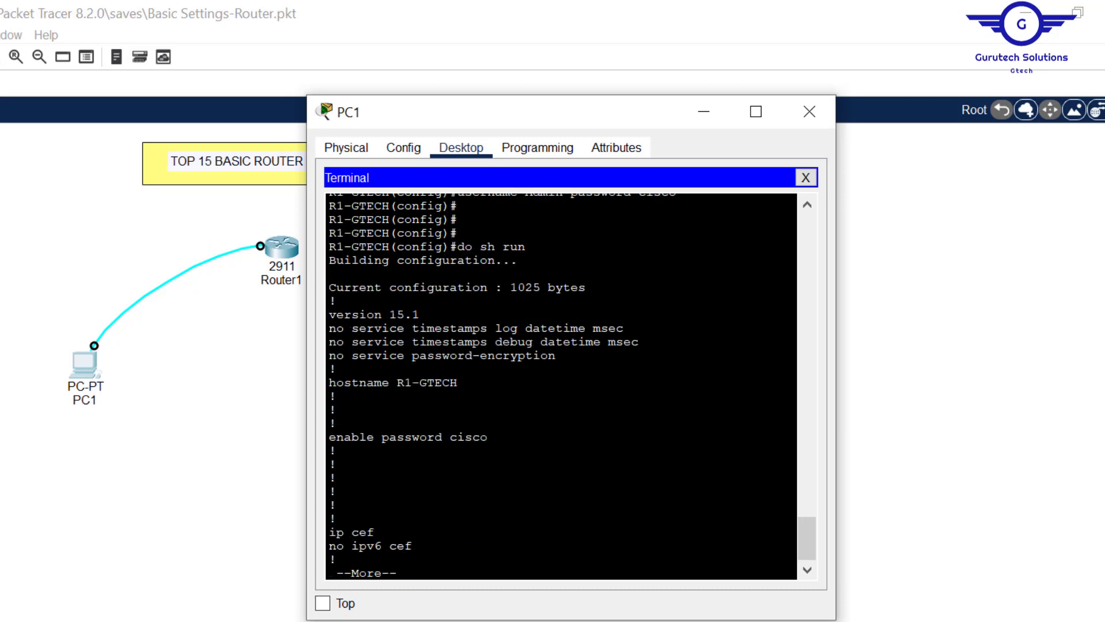
pyautogui.moveTo(488, 437); pyautogui.dragTo(450, 437)
pyautogui.press('Return')
pyautogui.press('Return')
pyautogui.press('Return')
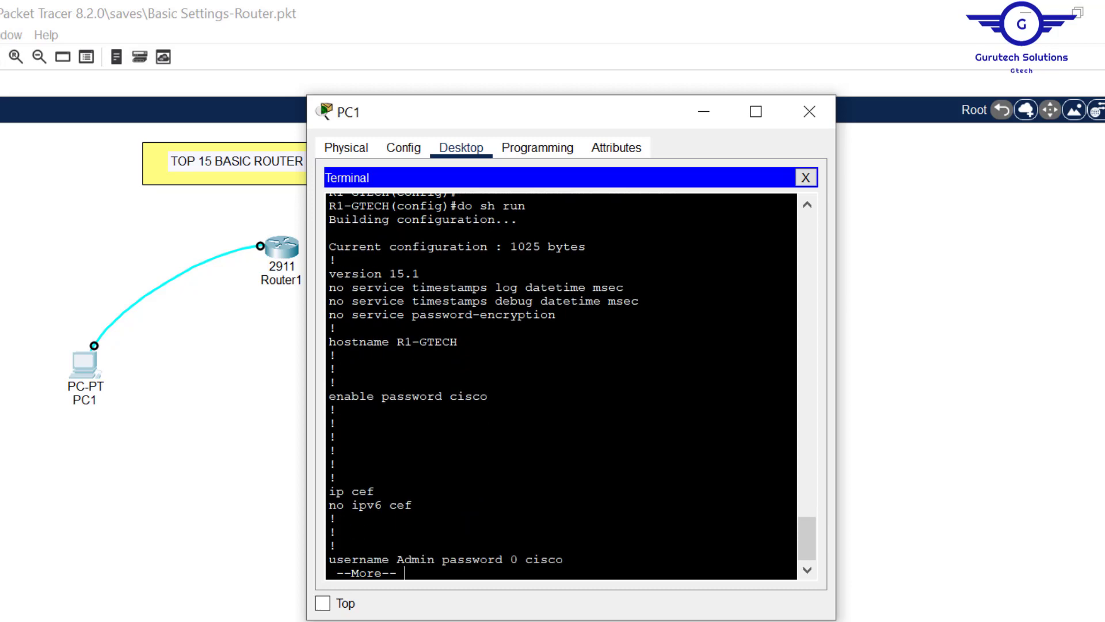
pyautogui.press('Return')
pyautogui.press('Return')
pyautogui.press('Return')
pyautogui.press('Return')
pyautogui.press('Return')
pyautogui.press('Return')
pyautogui.moveTo(563, 478); pyautogui.dragTo(526, 478)
pyautogui.click(337, 532)
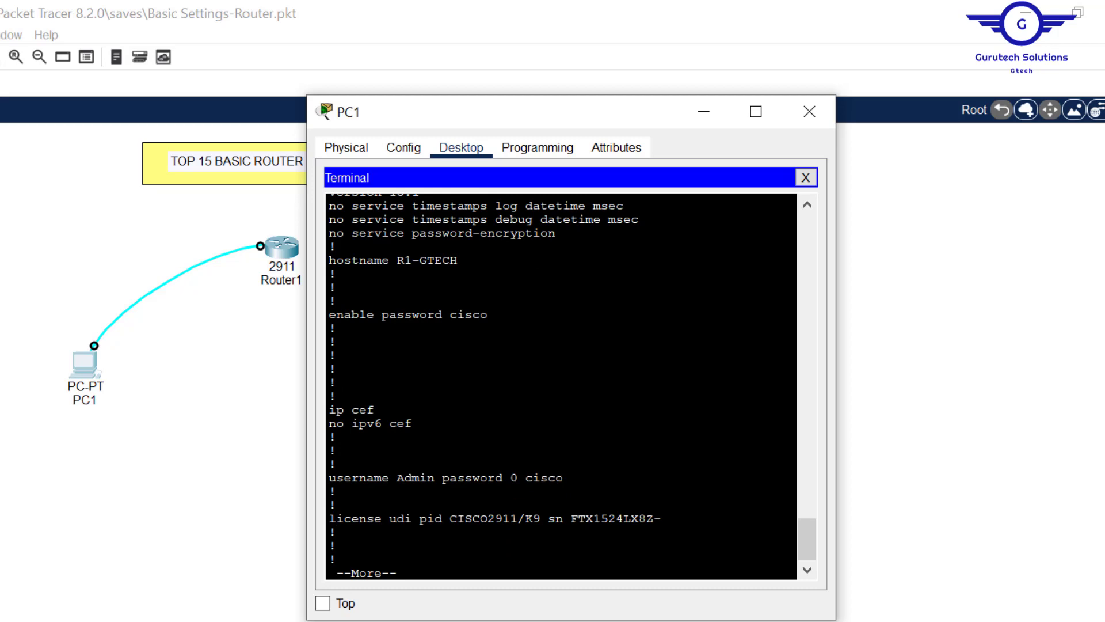
pyautogui.hotkey('ctrl', 'c')
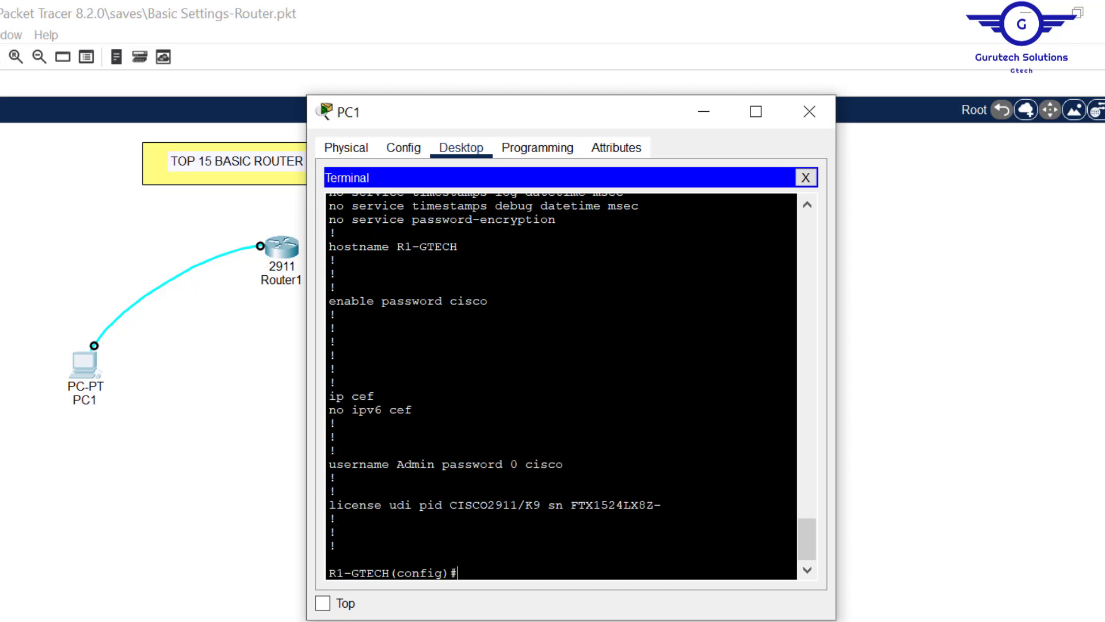
pyautogui.press('Return')
pyautogui.press('Return')
pyautogui.press('Return')
pyautogui.press('Return')
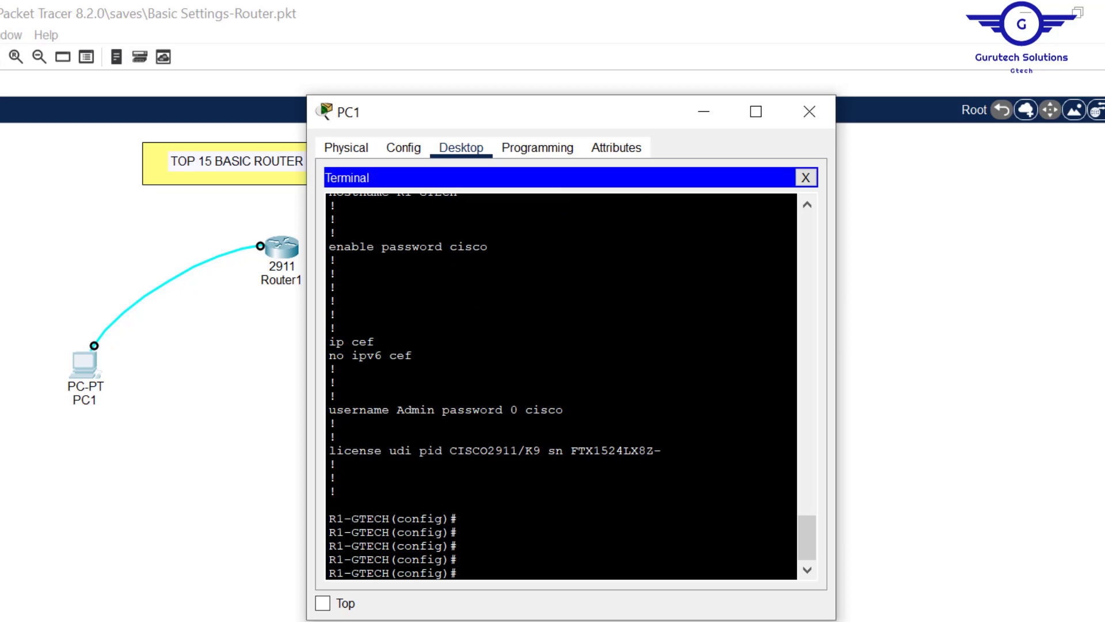
# - Turn on service password-encryption on R1-GTECH
pyautogui.write('serv')
pyautogui.press('Tab')
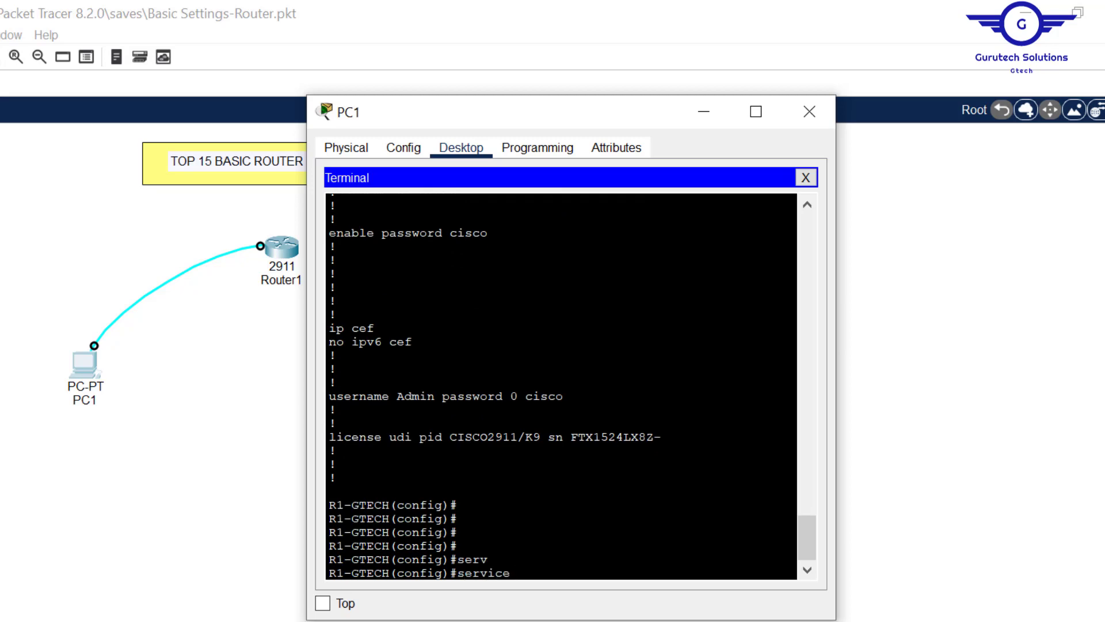
pyautogui.write('pas')
pyautogui.press('Tab')
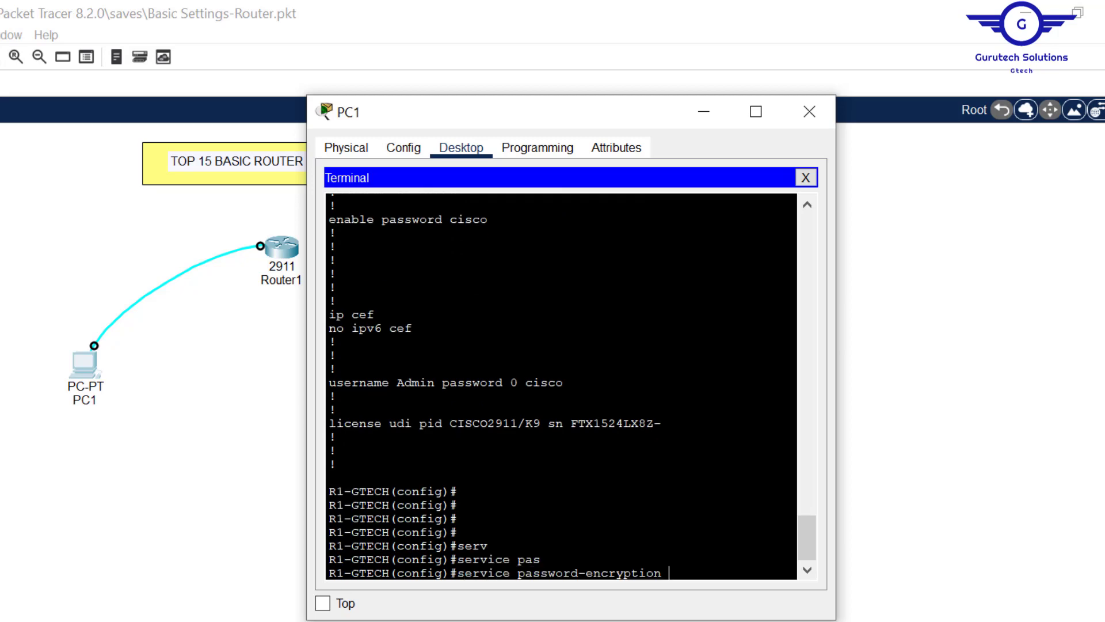
pyautogui.press('Return')
pyautogui.press('Return')
pyautogui.press('Return')
pyautogui.press('Return')
# - Verify with do sh run that enable and Admin passwords are type 7, then return to the topics sheet
pyautogui.write('do sh run')
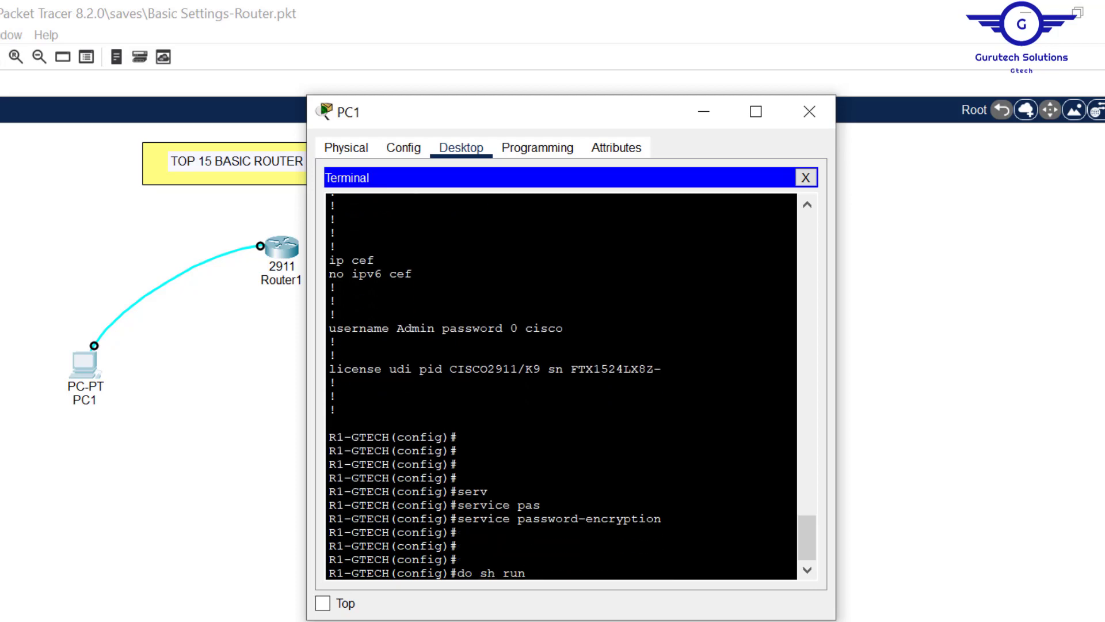
pyautogui.press('Return')
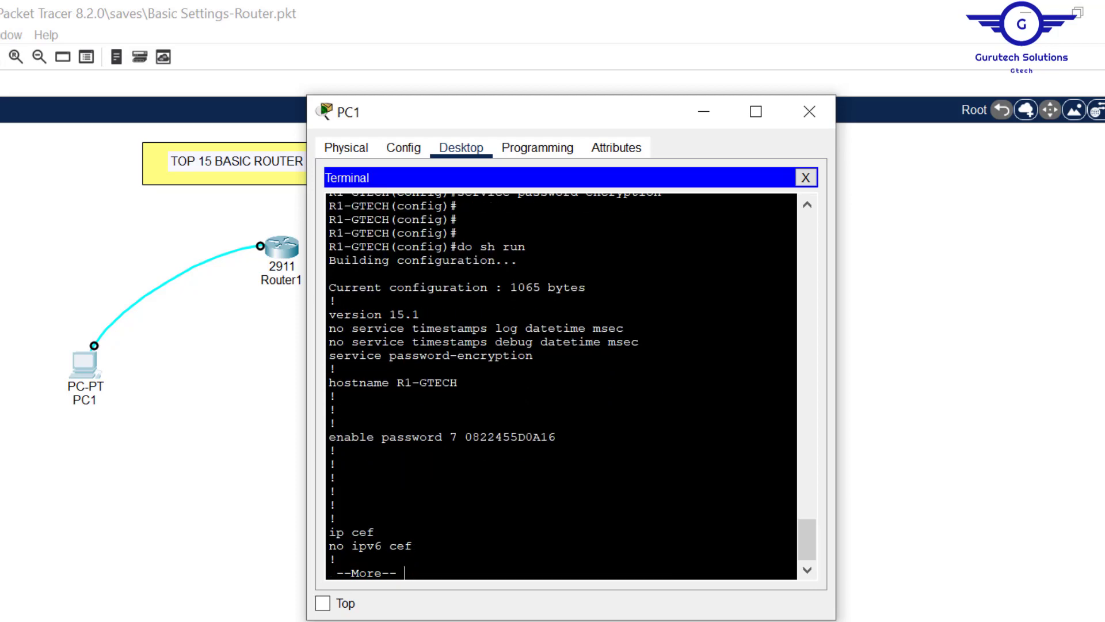
pyautogui.moveTo(557, 437); pyautogui.dragTo(466, 437)
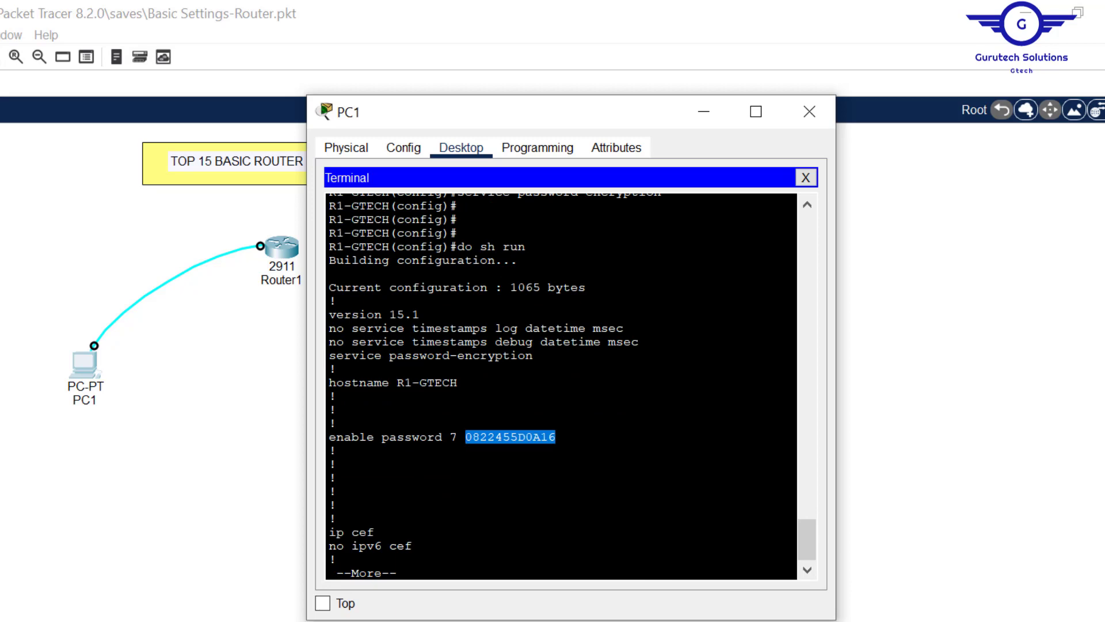
pyautogui.press('Return')
pyautogui.press('Return')
pyautogui.press('Return')
pyautogui.press('Return')
pyautogui.press('Return')
pyautogui.press('Return')
pyautogui.press('Return')
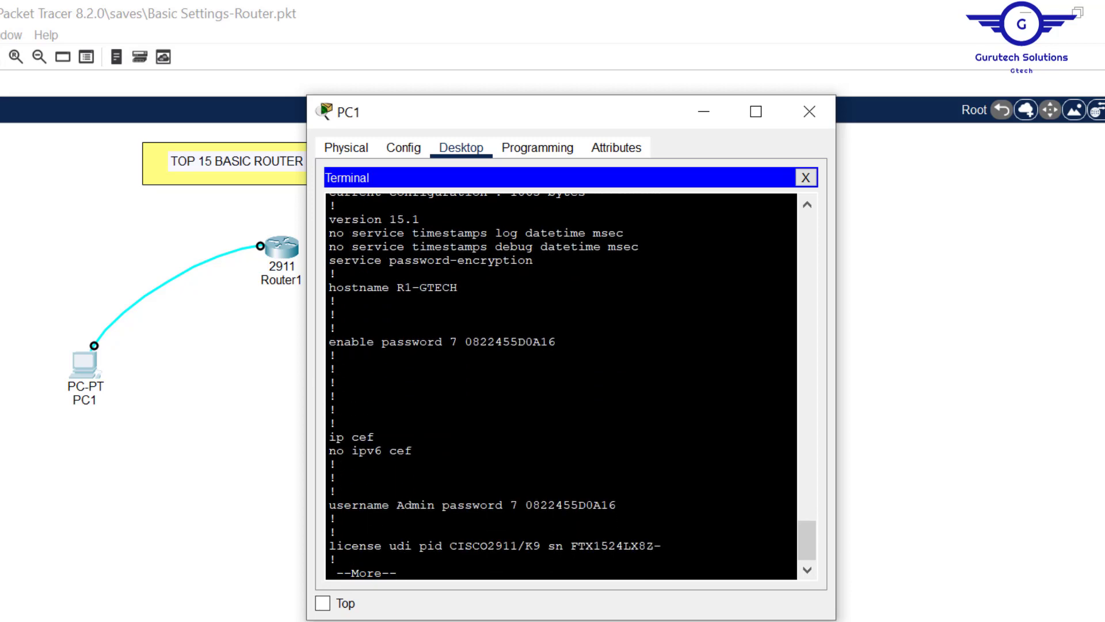
pyautogui.moveTo(618, 505); pyautogui.dragTo(525, 505)
pyautogui.press('Return')
pyautogui.press('Return')
pyautogui.press('Return')
pyautogui.press('Return')
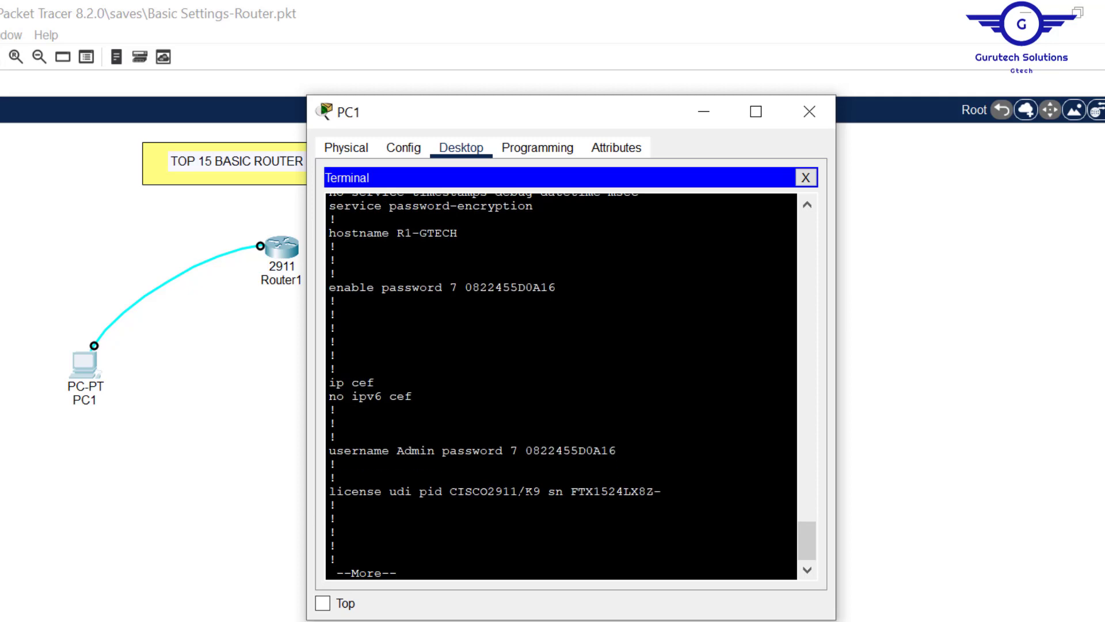
pyautogui.hotkey('ctrl', 'c')
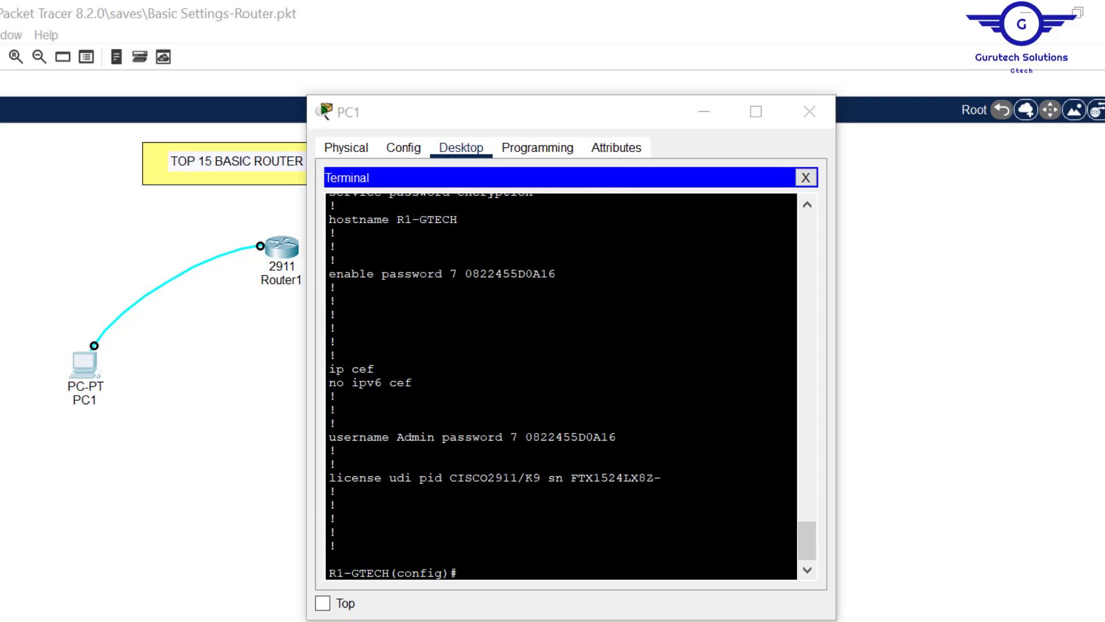
pyautogui.hotkey('alt', 'Tab')
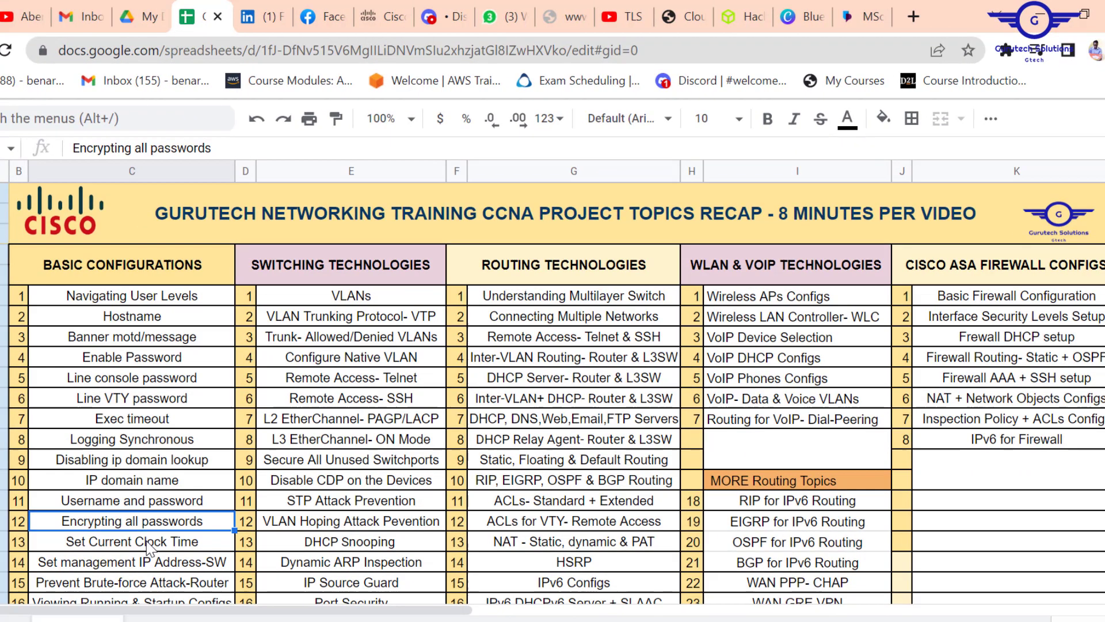
# - Select the Set Current Clock Time topic and exit R1-GTECH's configuration mode to privileged EXEC
pyautogui.click(148, 548)
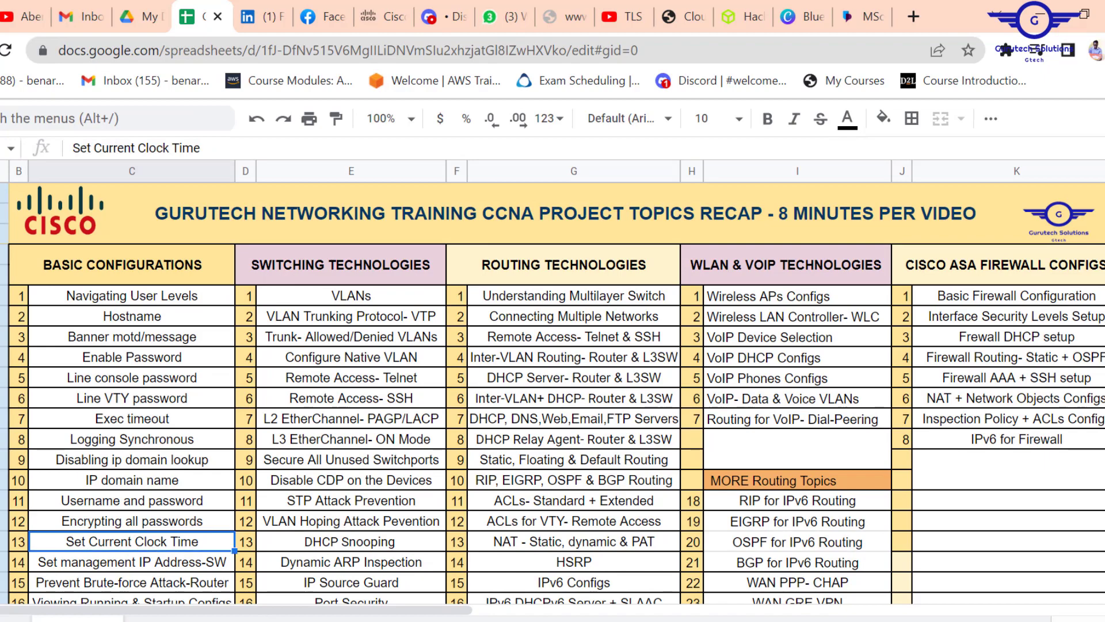
pyautogui.hotkey('alt', 'Tab')
pyautogui.press('Return')
pyautogui.press('Return')
pyautogui.press('Return')
pyautogui.press('Return')
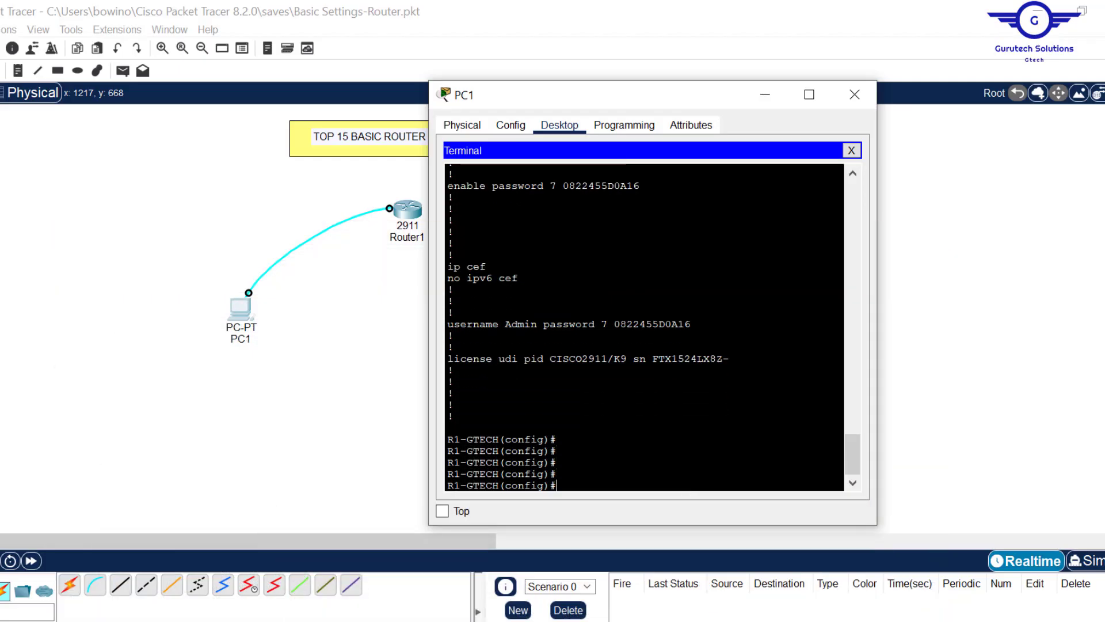
pyautogui.press('Return')
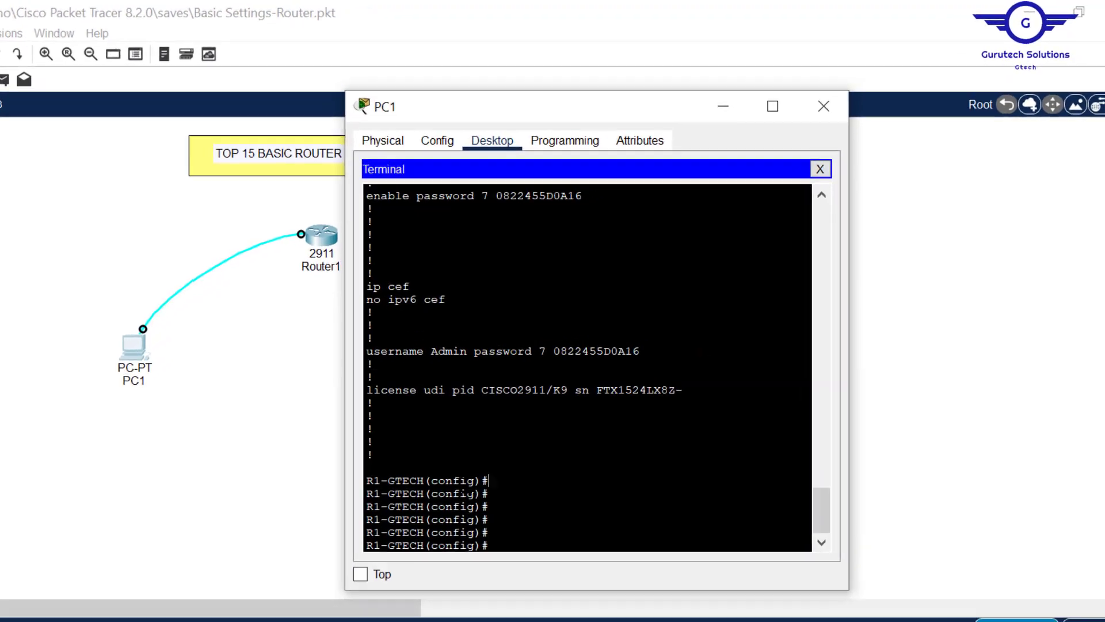
pyautogui.moveTo(488, 480); pyautogui.dragTo(361, 483)
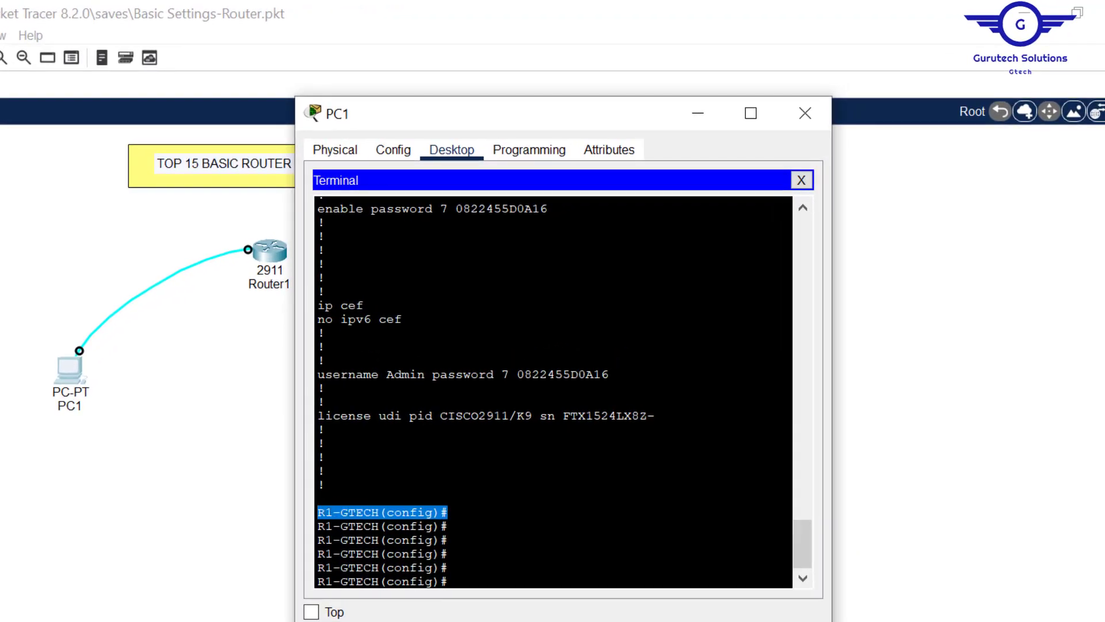
pyautogui.click(450, 513)
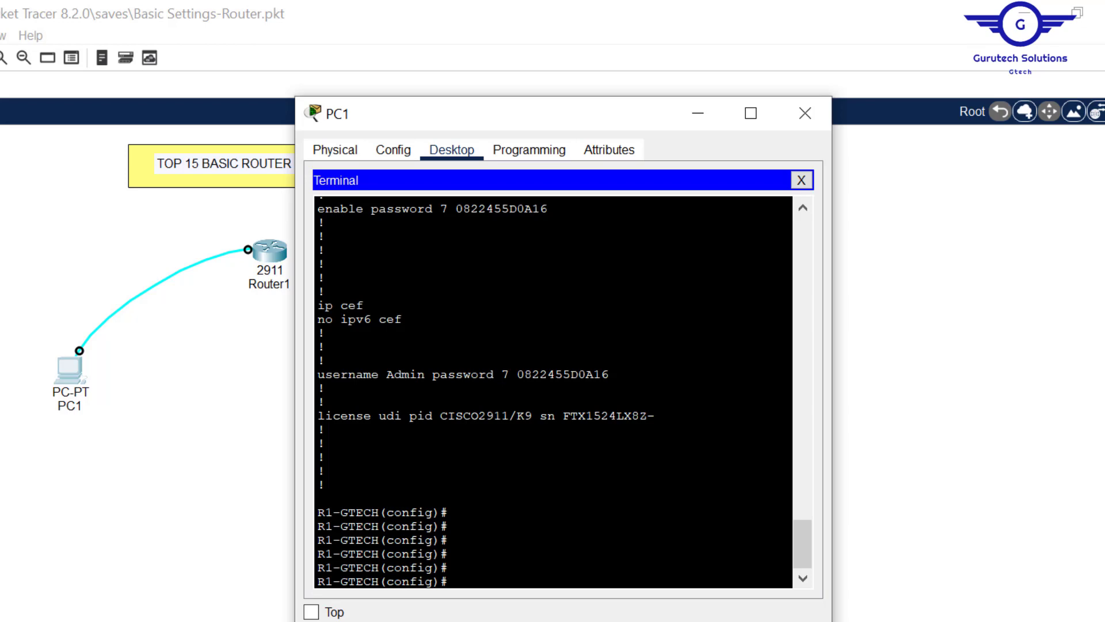
pyautogui.moveTo(448, 512); pyautogui.dragTo(357, 516)
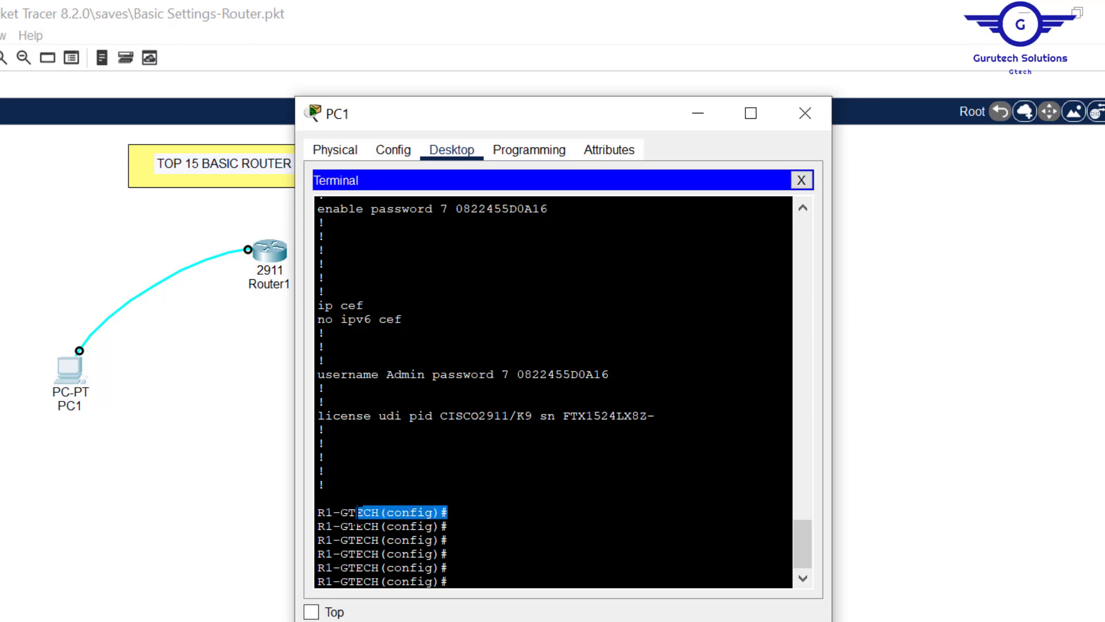
pyautogui.click(455, 554)
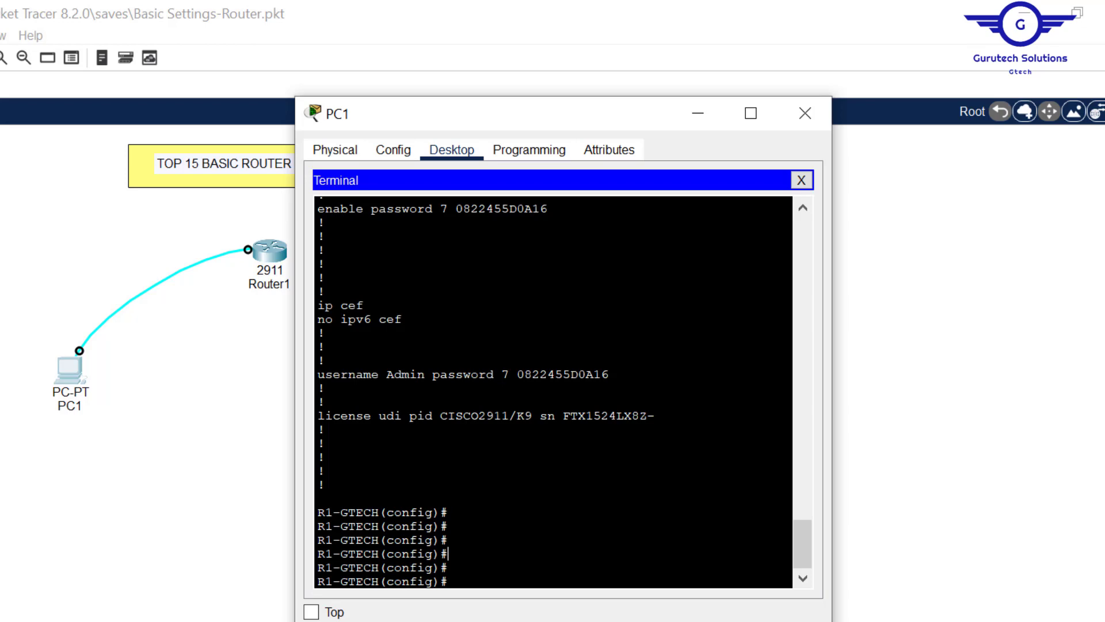
pyautogui.write('exit')
pyautogui.press('Return')
pyautogui.press('Return')
pyautogui.press('Return')
pyautogui.press('Return')
pyautogui.press('Return')
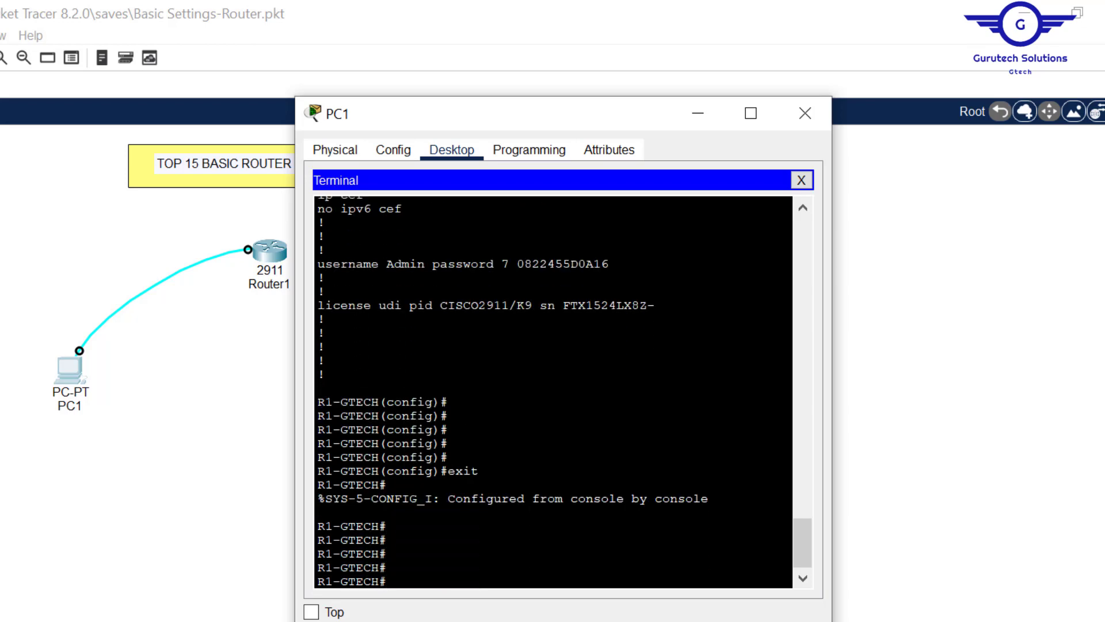
# - Set the router clock to 17:30:45 Mar 01 2023 with clock set
pyautogui.moveTo(387, 526); pyautogui.dragTo(275, 531)
pyautogui.write('clo')
pyautogui.press('Tab')
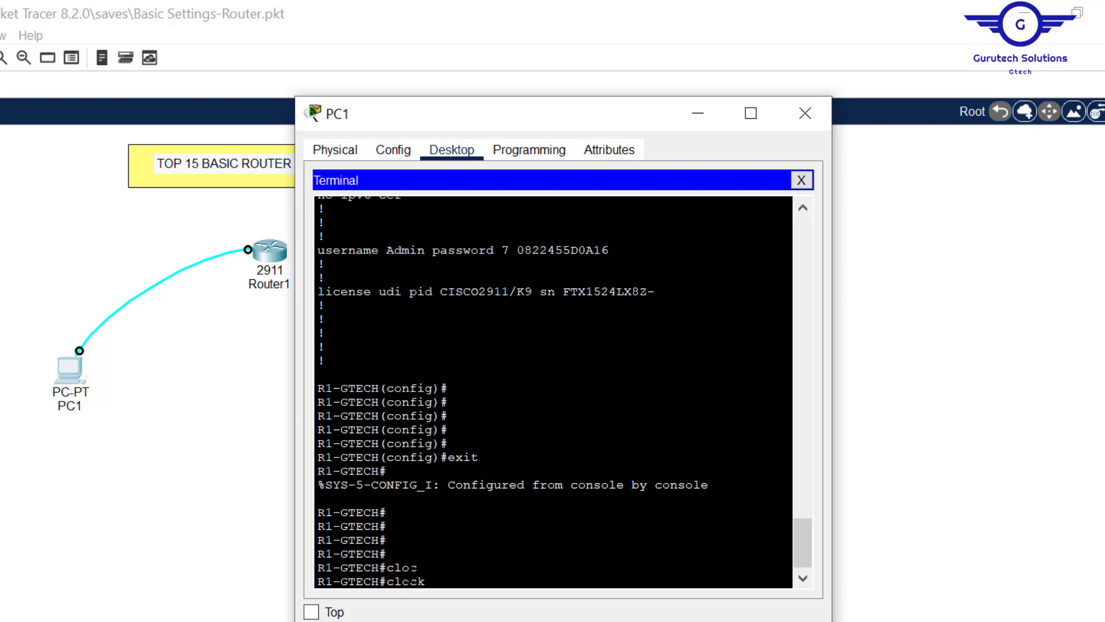
pyautogui.write('se')
pyautogui.press('Tab')
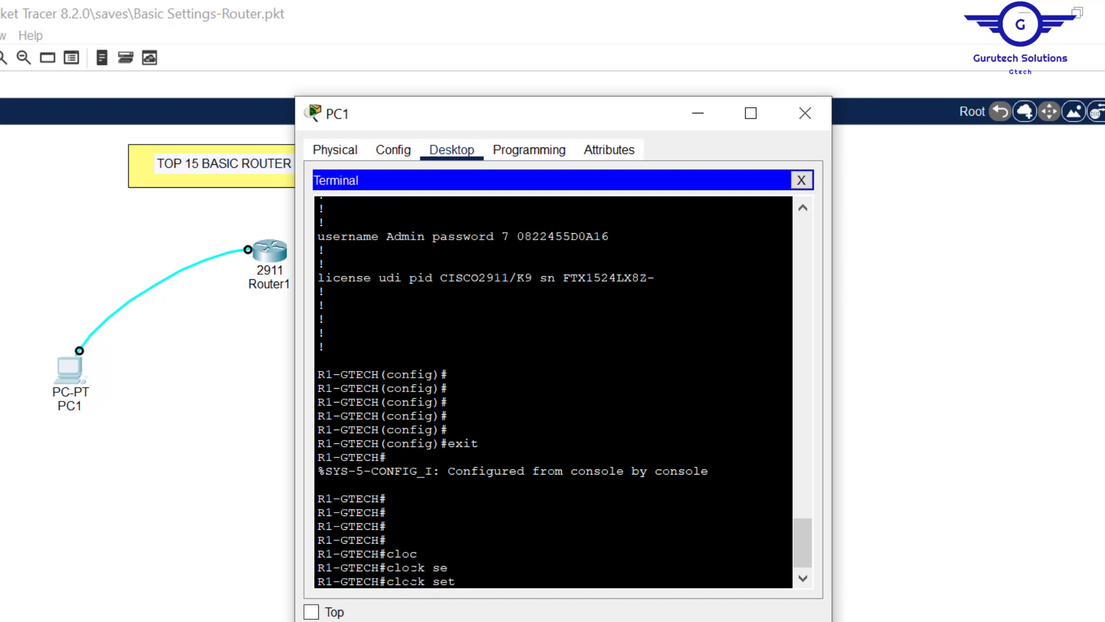
pyautogui.write('17:30:45 Mar 01 2023')
pyautogui.press('Return')
pyautogui.press('Return')
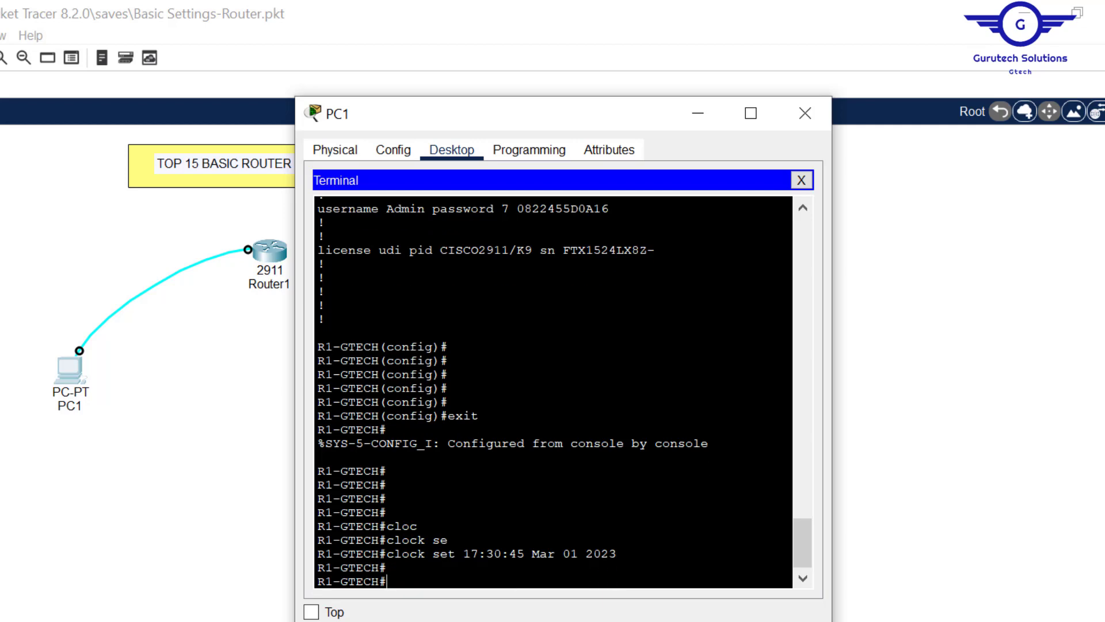
pyautogui.press('Return')
pyautogui.press('Return')
pyautogui.press('Return')
pyautogui.press('Return')
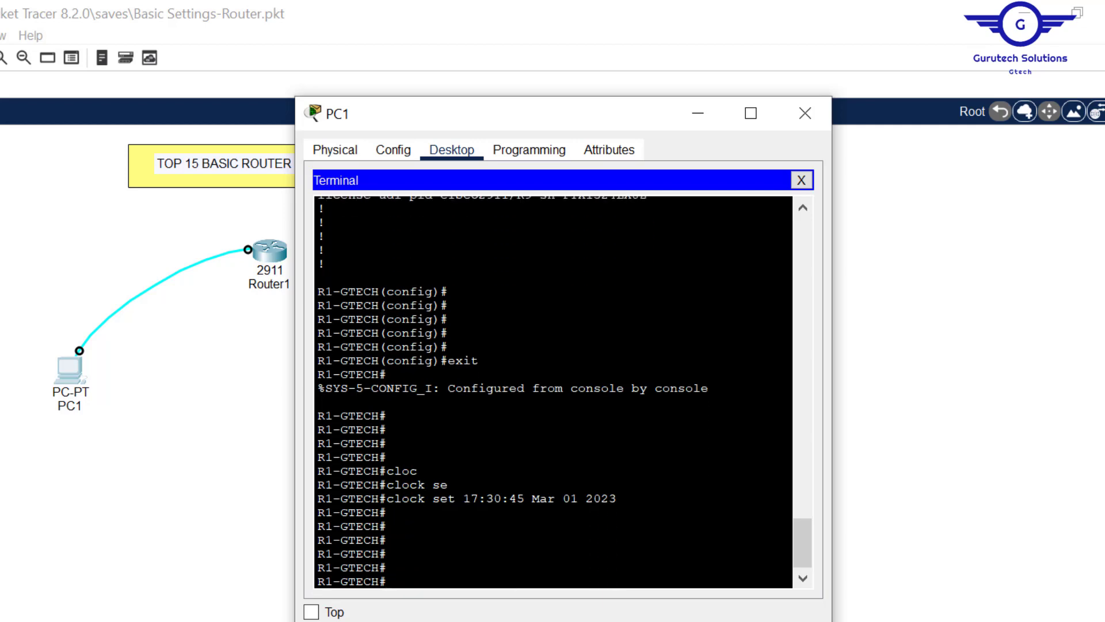
pyautogui.moveTo(617, 498); pyautogui.dragTo(388, 498)
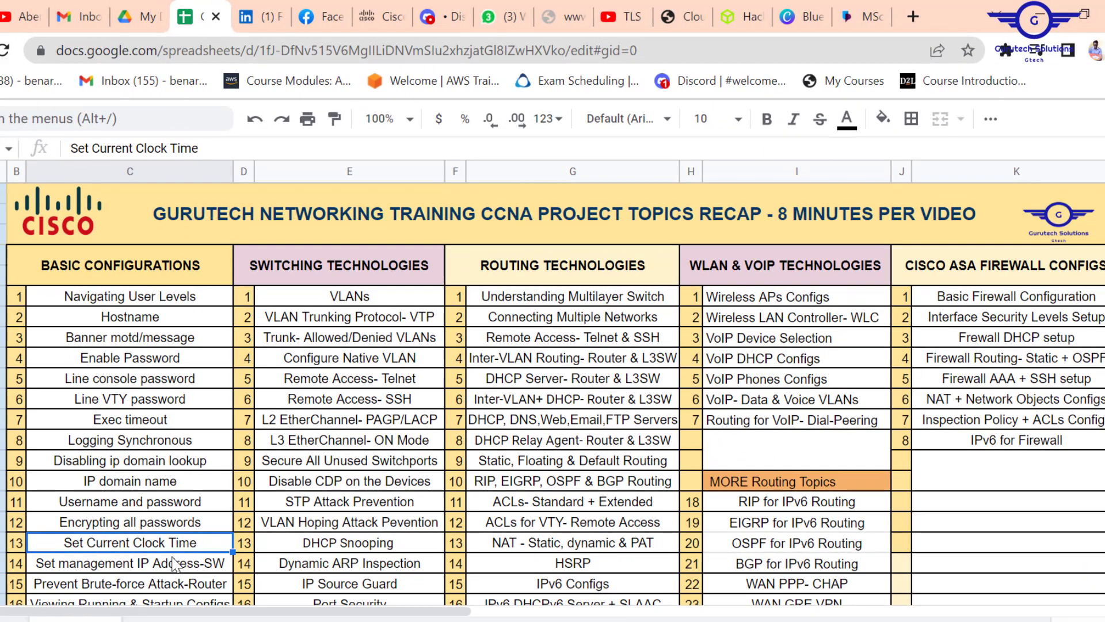
# - Select the Prevent Brute-force Attack-Router topic in the checklist
pyautogui.click(225, 566)
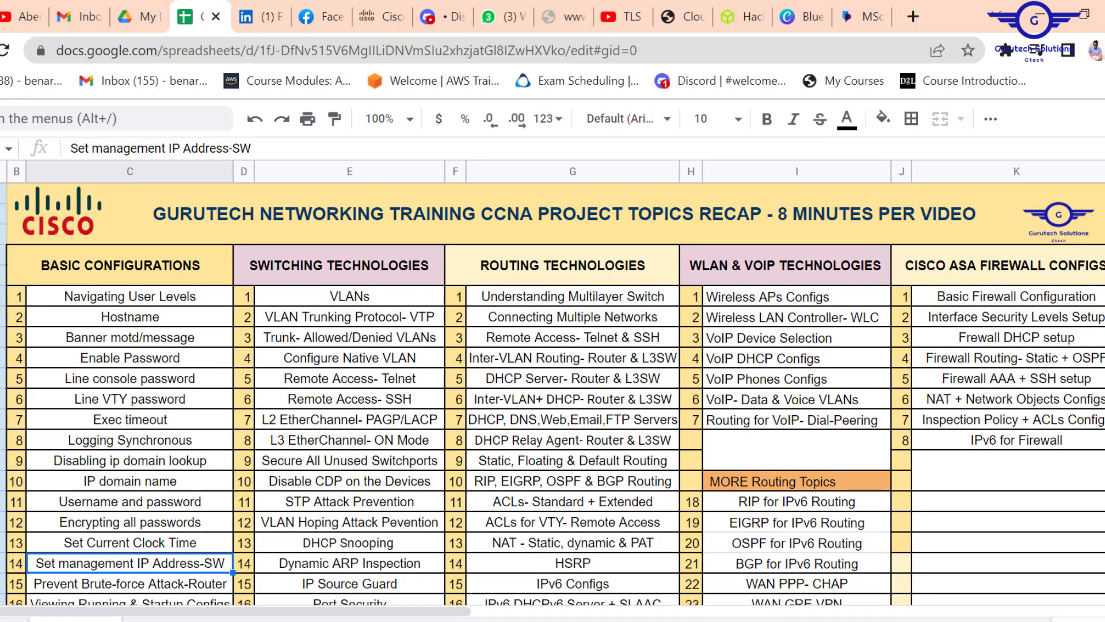
pyautogui.scroll(-3, 130, 550)
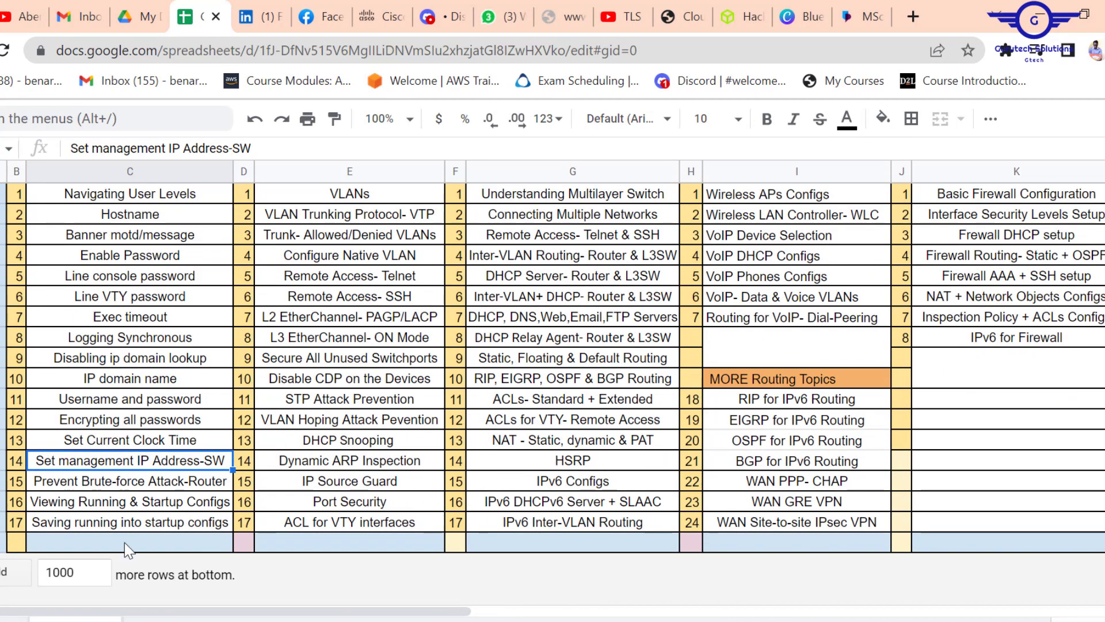
pyautogui.click(130, 550)
pyautogui.click(83, 482)
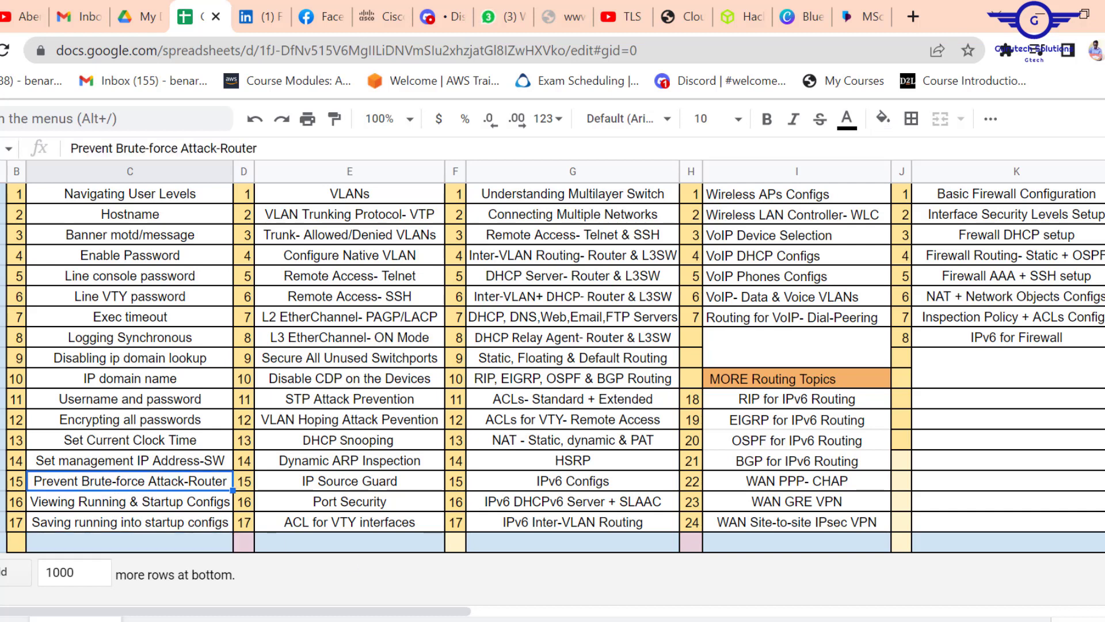
# - Return to the PC1 terminal and enter global configuration with conf t
pyautogui.hotkey('alt', 'Tab')
pyautogui.click(505, 475)
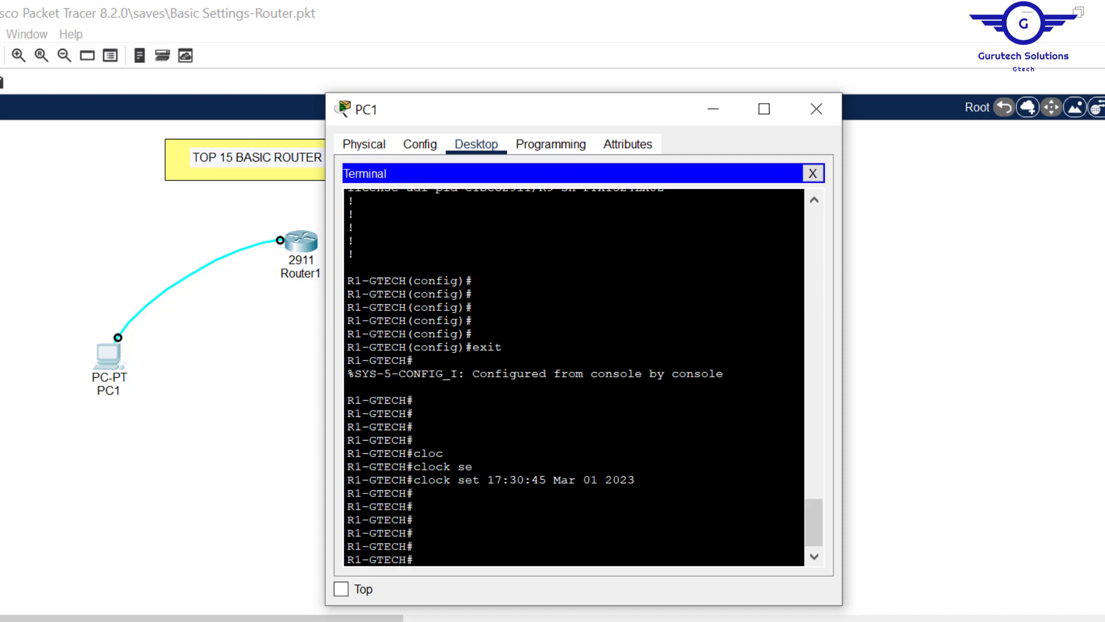
pyautogui.write('conf t')
pyautogui.press('Return')
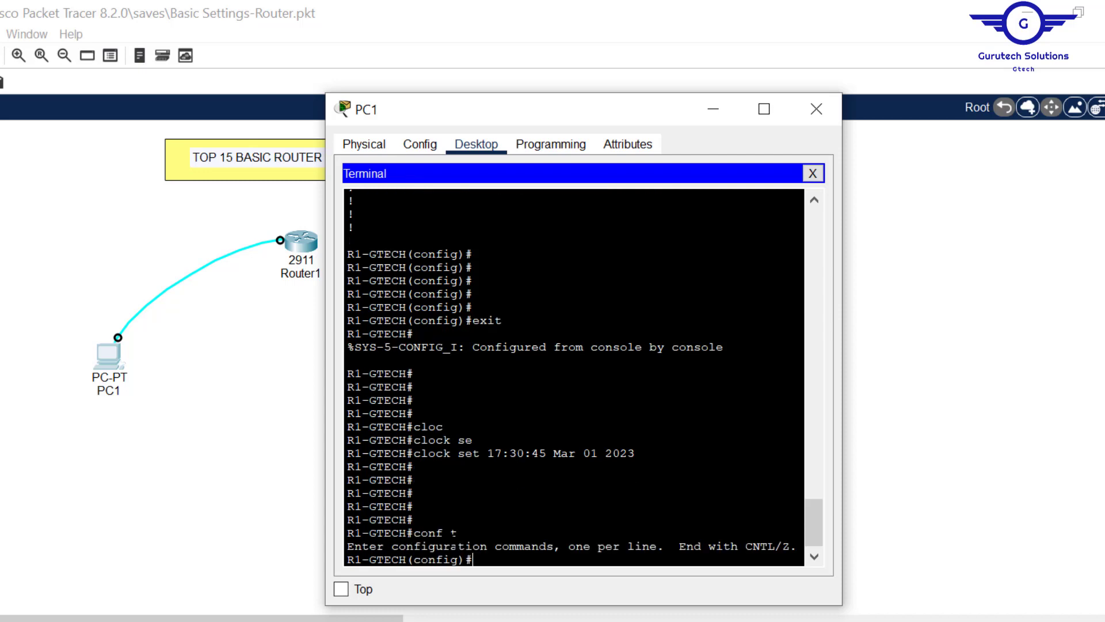
pyautogui.press('Return')
pyautogui.press('Return')
pyautogui.press('Return')
pyautogui.press('Return')
pyautogui.press('Return')
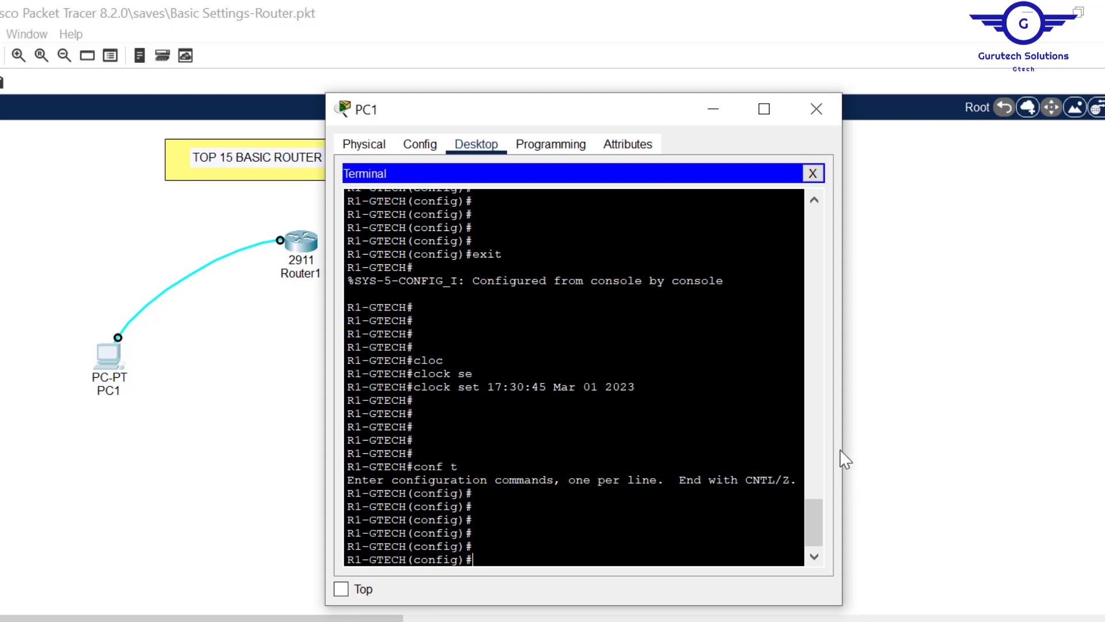
# - Widen the PC1 window and configure login block-for 180 attempts 3 within 50
pyautogui.moveTo(841, 447); pyautogui.dragTo(1064, 424)
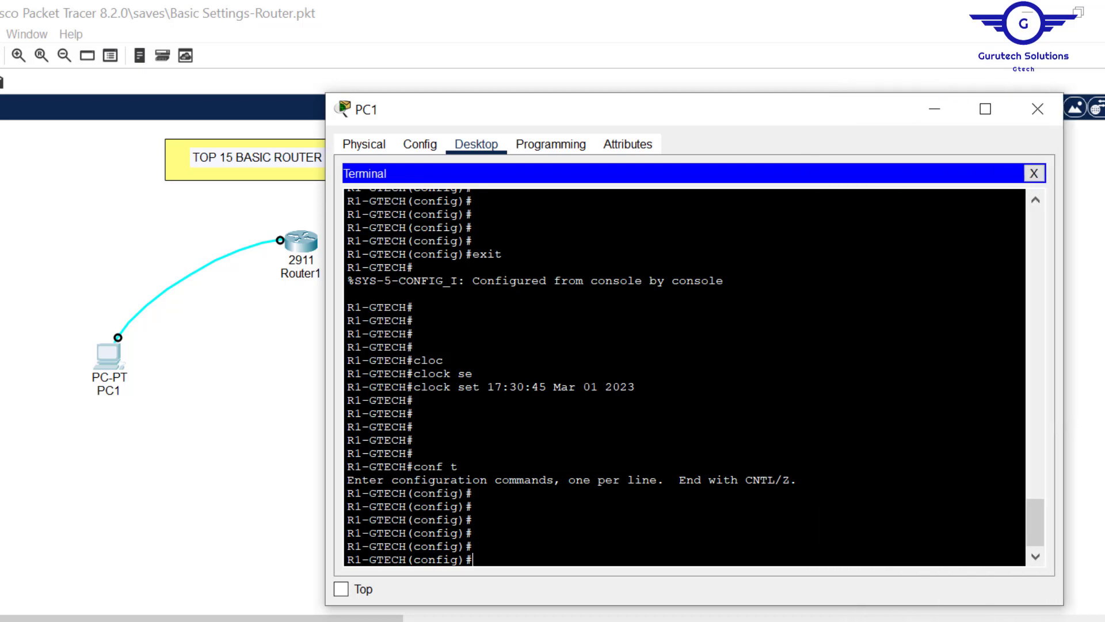
pyautogui.write('login')
pyautogui.press('Tab')
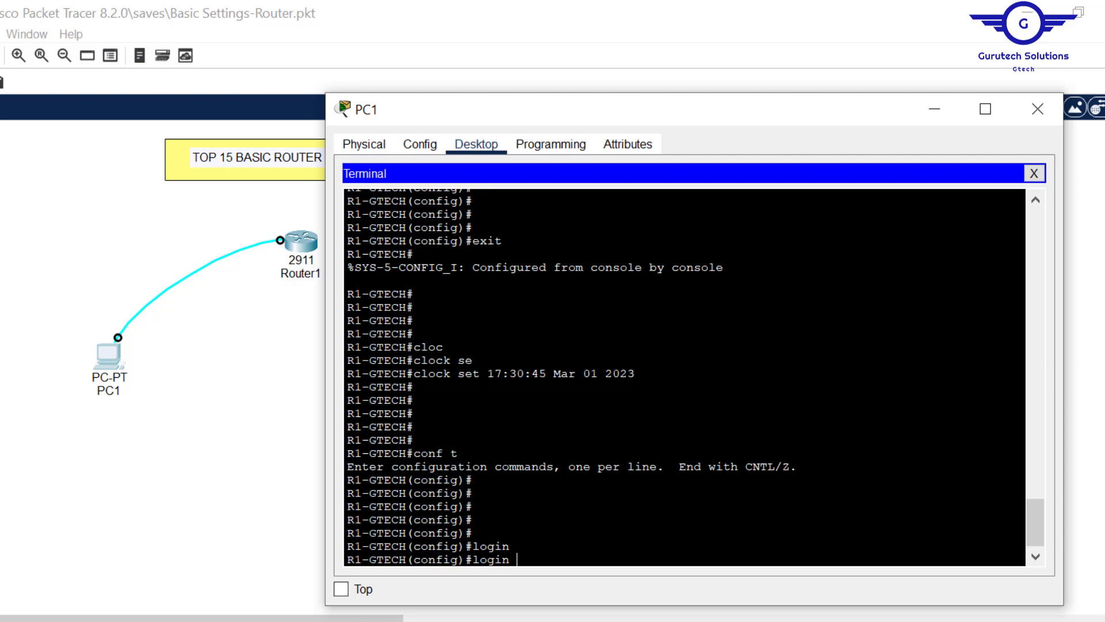
pyautogui.write('blo')
pyautogui.press('Tab')
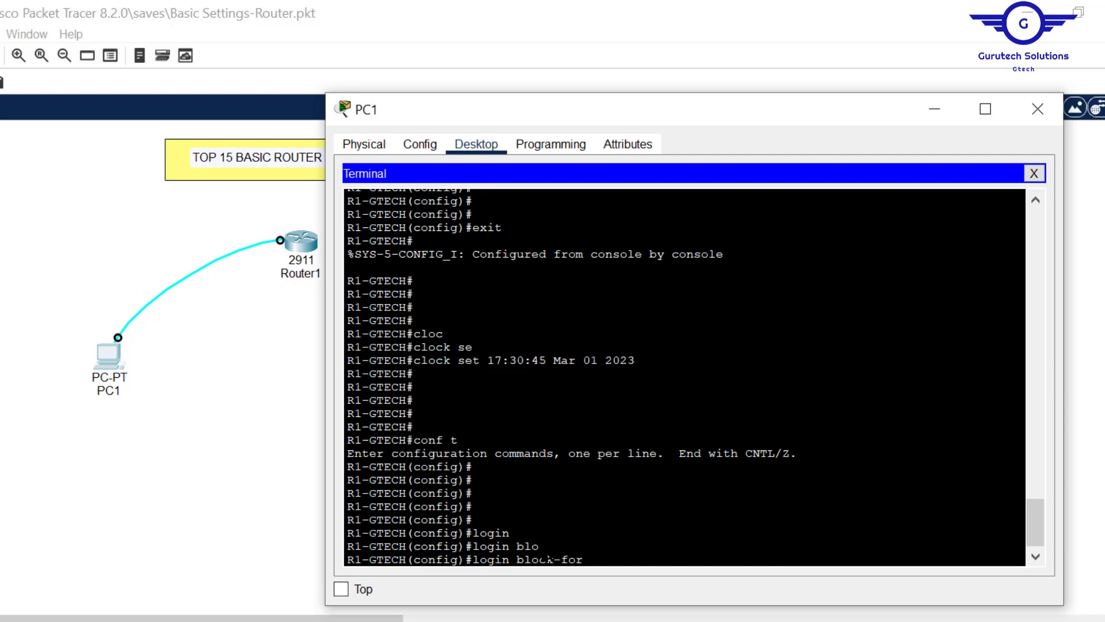
pyautogui.write('180 att')
pyautogui.press('Tab')
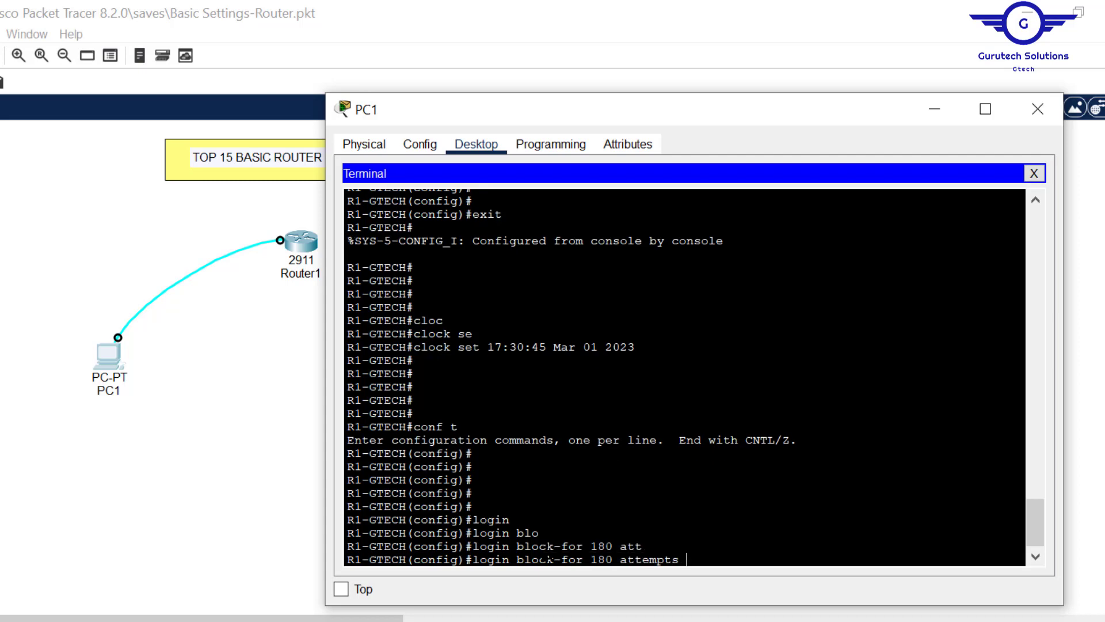
pyautogui.write('3 with')
pyautogui.press('Tab')
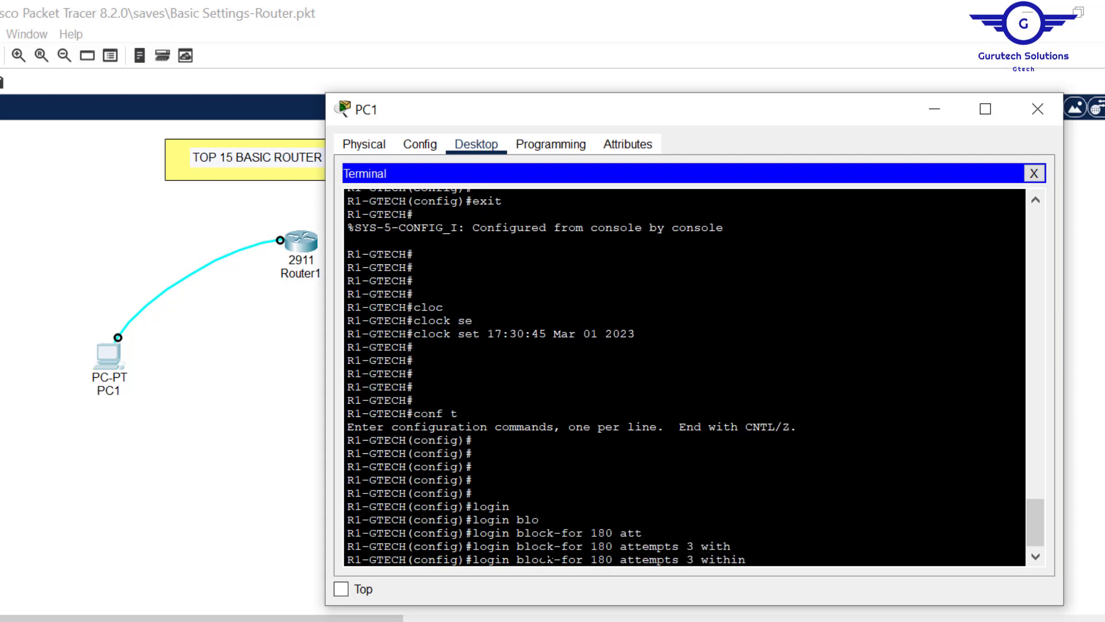
pyautogui.write('50')
pyautogui.press('Return')
pyautogui.press('Return')
pyautogui.press('Return')
pyautogui.press('Return')
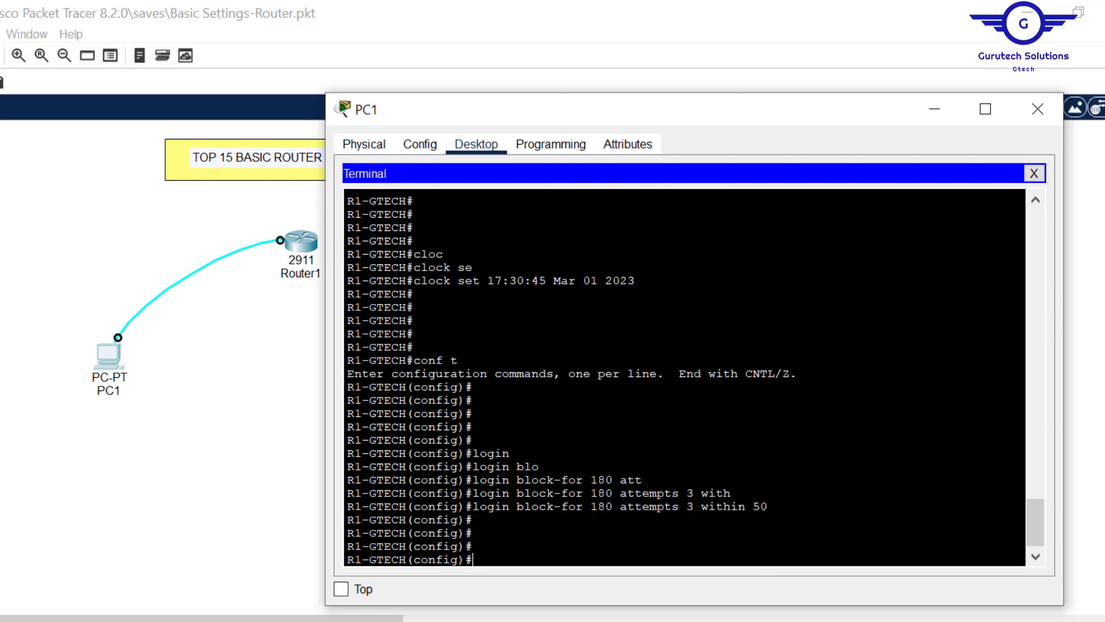
# - Highlight the 180-second block, 3 attempts and 50-second window values in the command
pyautogui.moveTo(701, 507); pyautogui.dragTo(689, 507)
pyautogui.moveTo(768, 507); pyautogui.dragTo(755, 506)
pyautogui.moveTo(619, 506); pyautogui.dragTo(592, 507)
pyautogui.moveTo(702, 507); pyautogui.dragTo(651, 507)
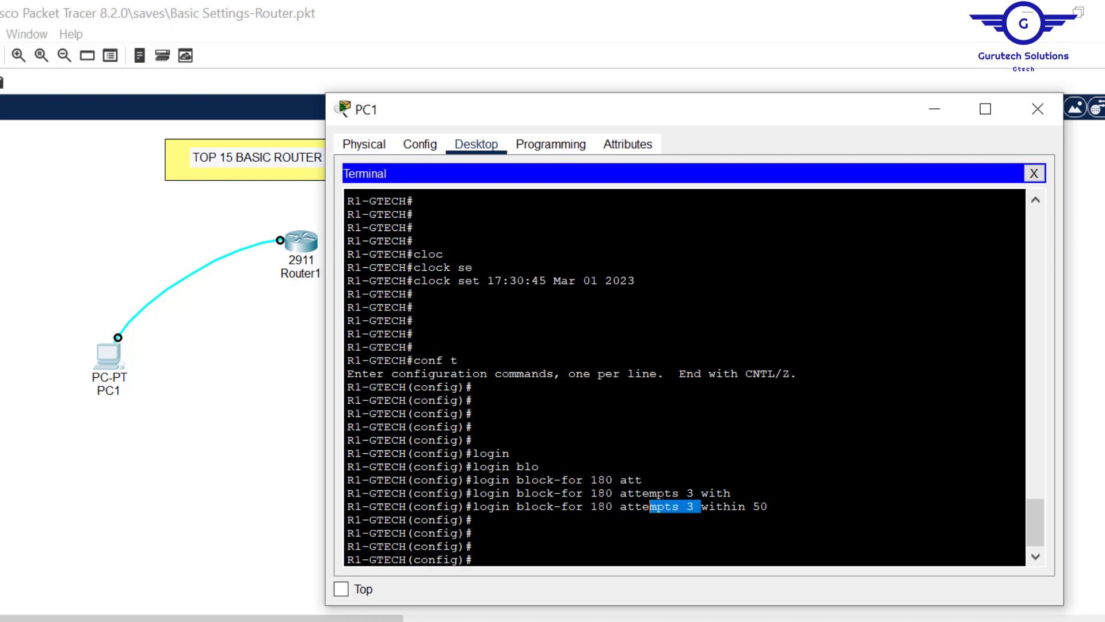
pyautogui.click(684, 507)
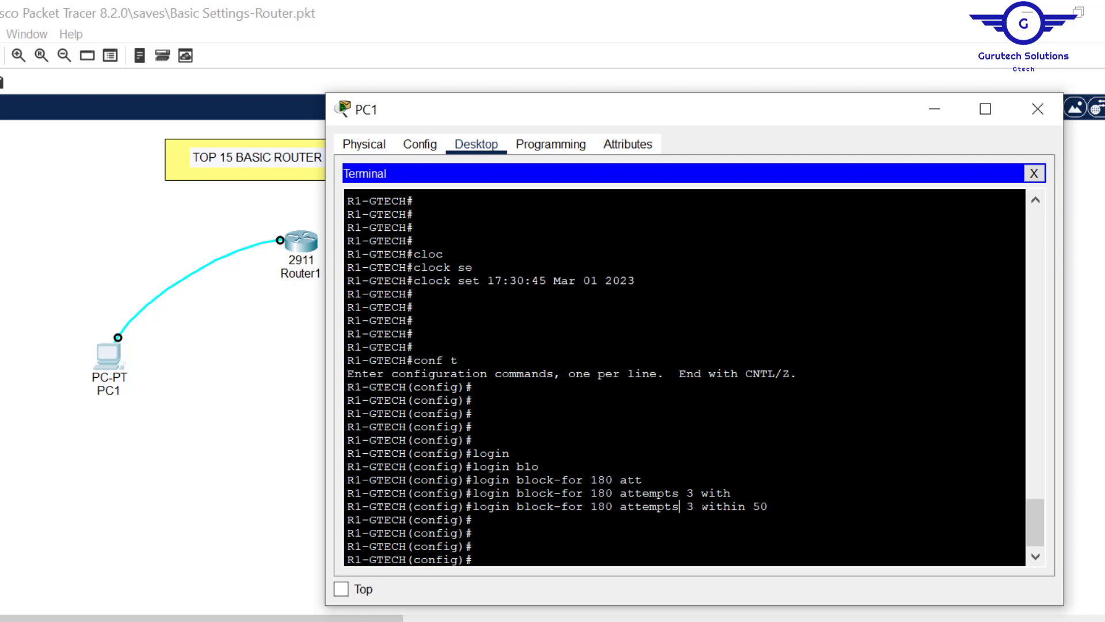
pyautogui.moveTo(701, 507); pyautogui.dragTo(672, 507)
pyautogui.moveTo(769, 507); pyautogui.dragTo(745, 507)
pyautogui.moveTo(613, 507); pyautogui.dragTo(591, 507)
# - Add blank prompt lines and select cell C16, the Viewing Running & Startup Configs topic
pyautogui.press('Return')
pyautogui.press('Return')
pyautogui.press('Return')
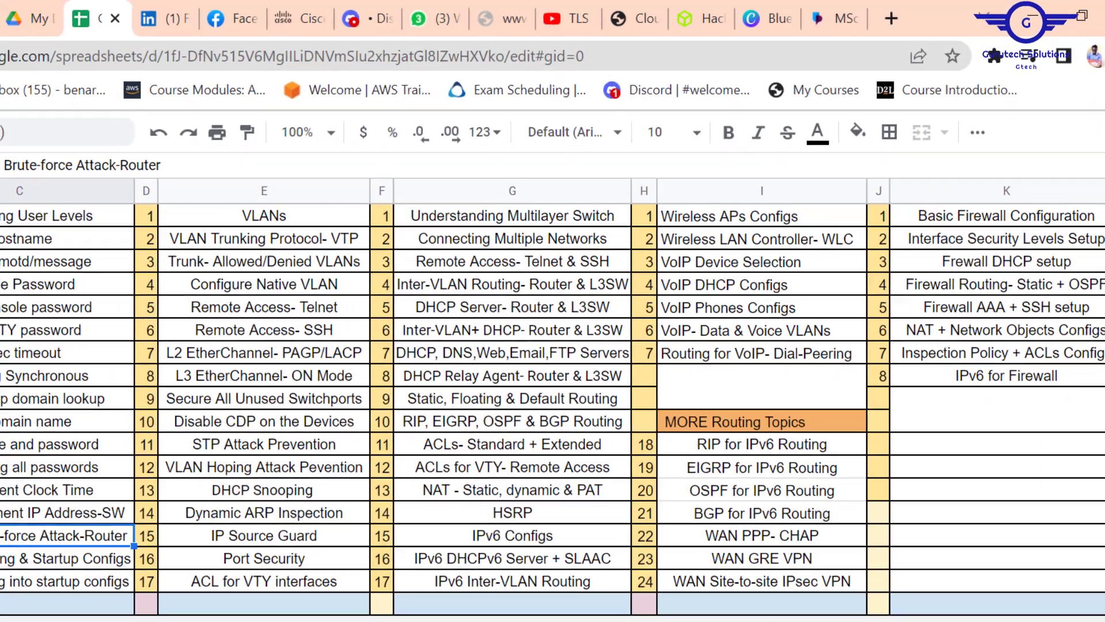
pyautogui.click(50, 577)
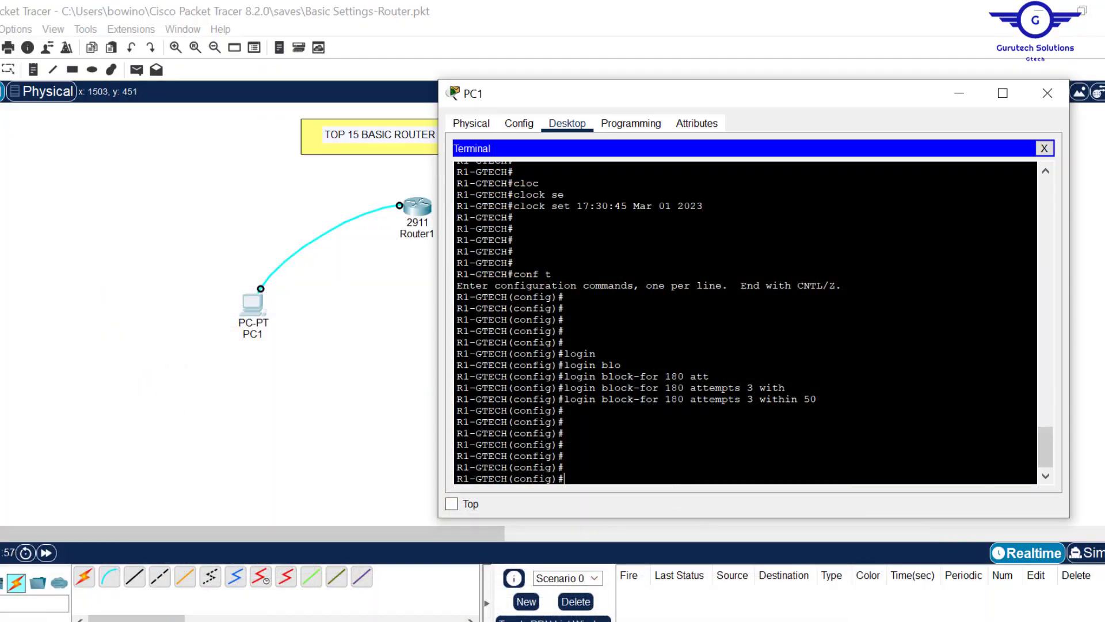
# - List R1-GTECH's running configuration with 'do show run', then enter 'do sh start' at the prompt
pyautogui.write('do sh ')
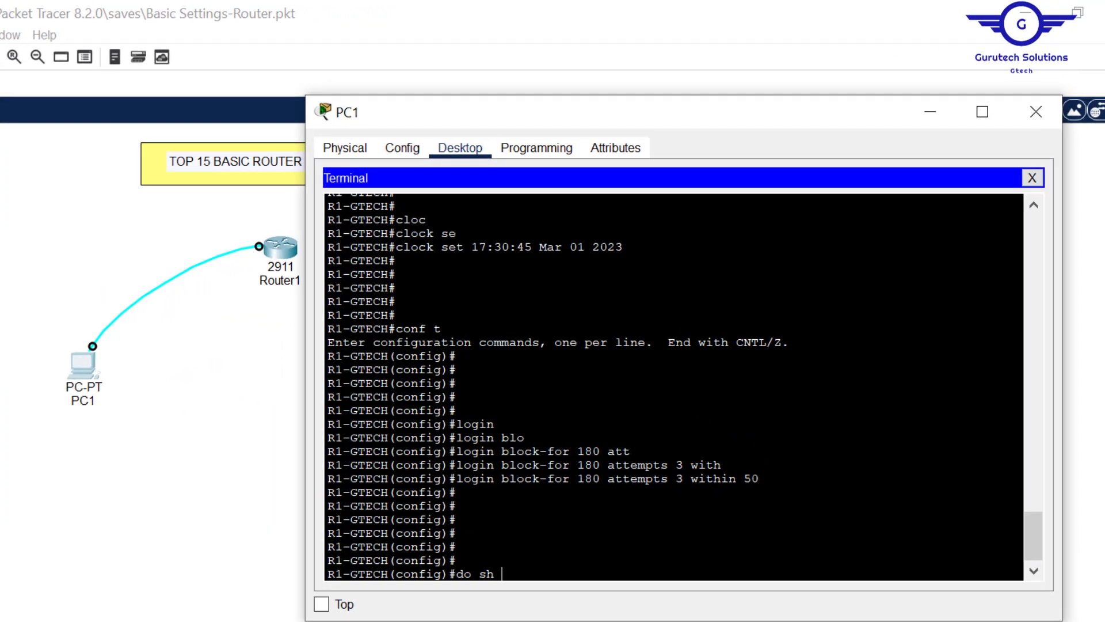
pyautogui.write('run')
pyautogui.press('Left')
pyautogui.press('Left')
pyautogui.press('Left')
pyautogui.press('Left')
pyautogui.write('ow')
pyautogui.press('Return')
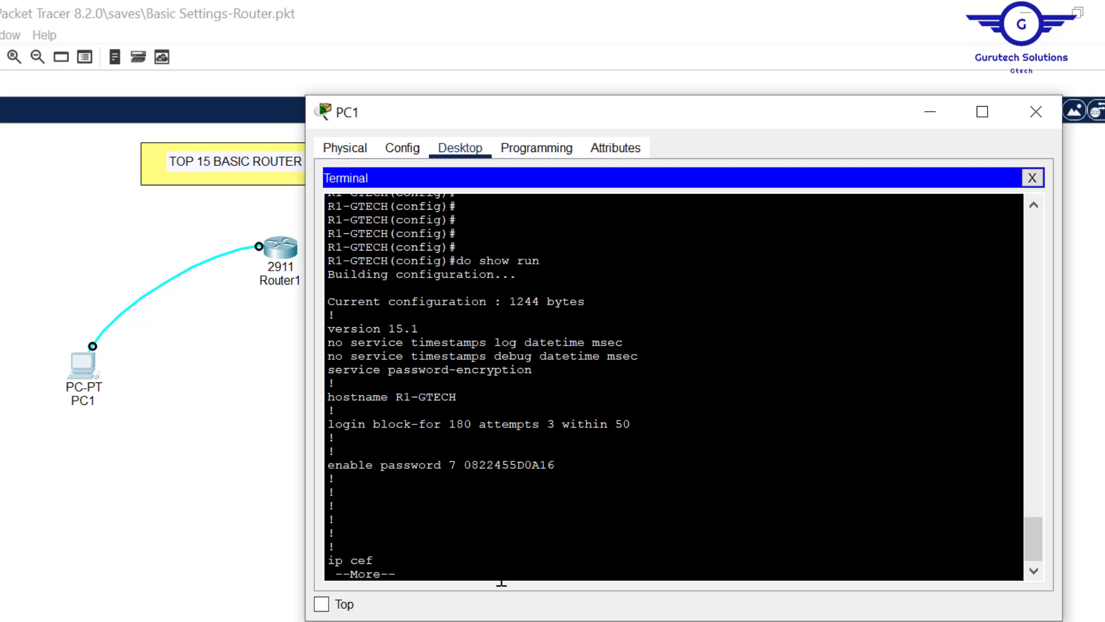
pyautogui.press('Return')
pyautogui.press('Return')
pyautogui.press('Return')
pyautogui.press('Return')
pyautogui.press('Return')
pyautogui.press('Return')
pyautogui.press('Return')
pyautogui.press('Return')
pyautogui.press('Return')
pyautogui.press('Return')
pyautogui.press('Return')
pyautogui.press('Return')
pyautogui.press('Return')
pyautogui.press('Return')
pyautogui.press('Return')
pyautogui.press('Return')
pyautogui.press('Return')
pyautogui.press('Return')
pyautogui.press('Return')
pyautogui.press('Return')
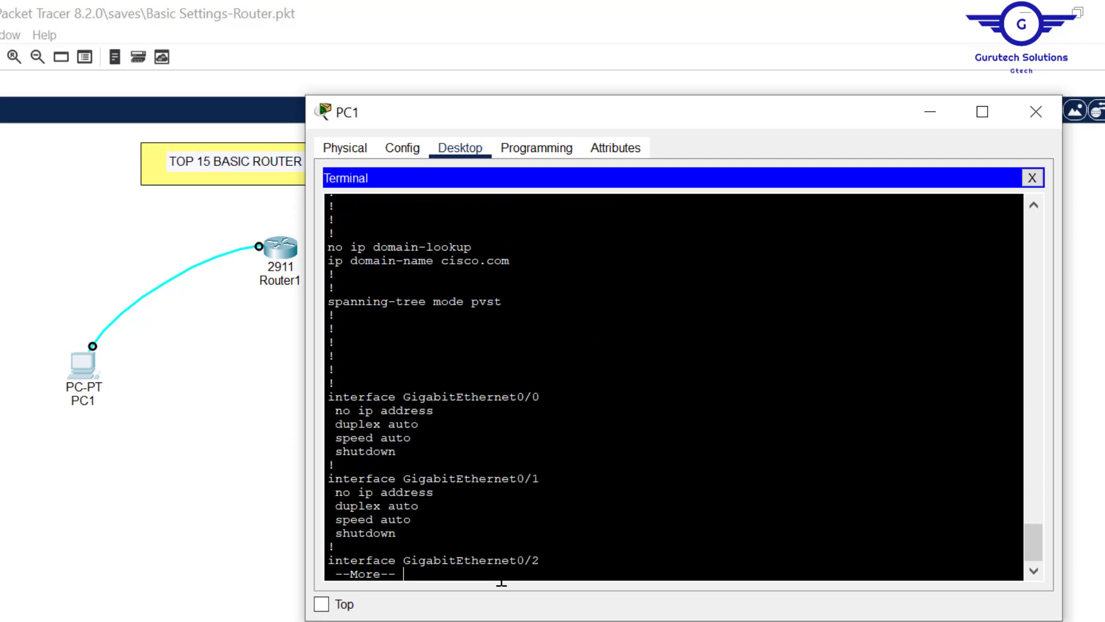
pyautogui.press('Return')
pyautogui.press('Return')
pyautogui.press('Return')
pyautogui.press('Return')
pyautogui.press('Return')
pyautogui.press('Return')
pyautogui.press('Return')
pyautogui.press('Return')
pyautogui.press('Return')
pyautogui.press('Return')
pyautogui.press('Return')
pyautogui.press('Return')
pyautogui.press('Return')
pyautogui.press('Return')
pyautogui.press('Return')
pyautogui.press('Return')
pyautogui.press('Return')
pyautogui.press('Return')
pyautogui.press('Return')
pyautogui.press('Return')
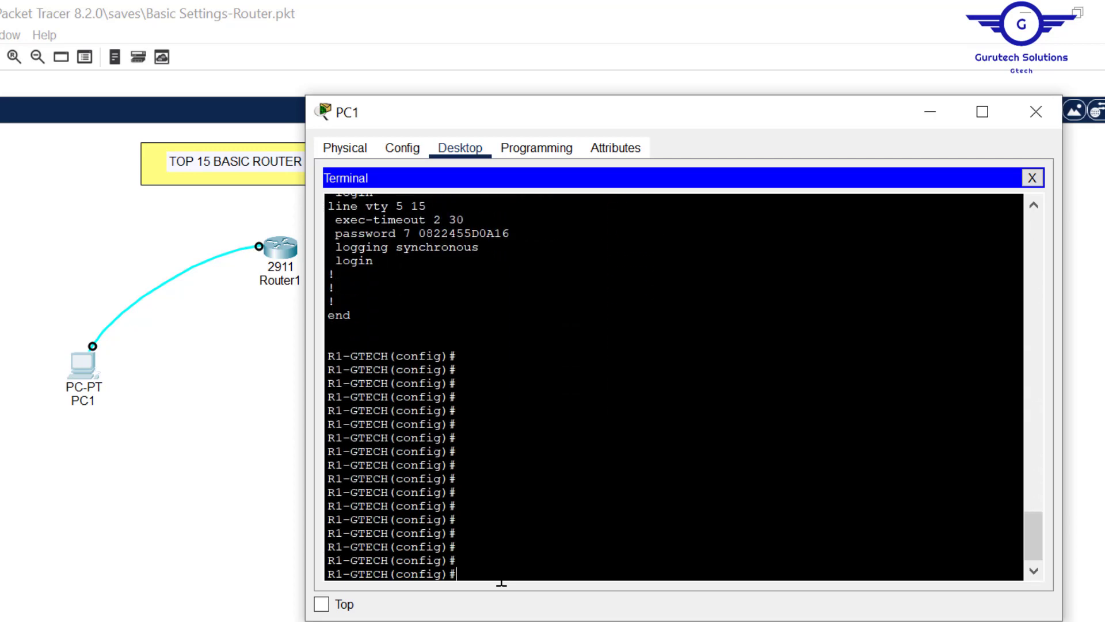
pyautogui.press('Return')
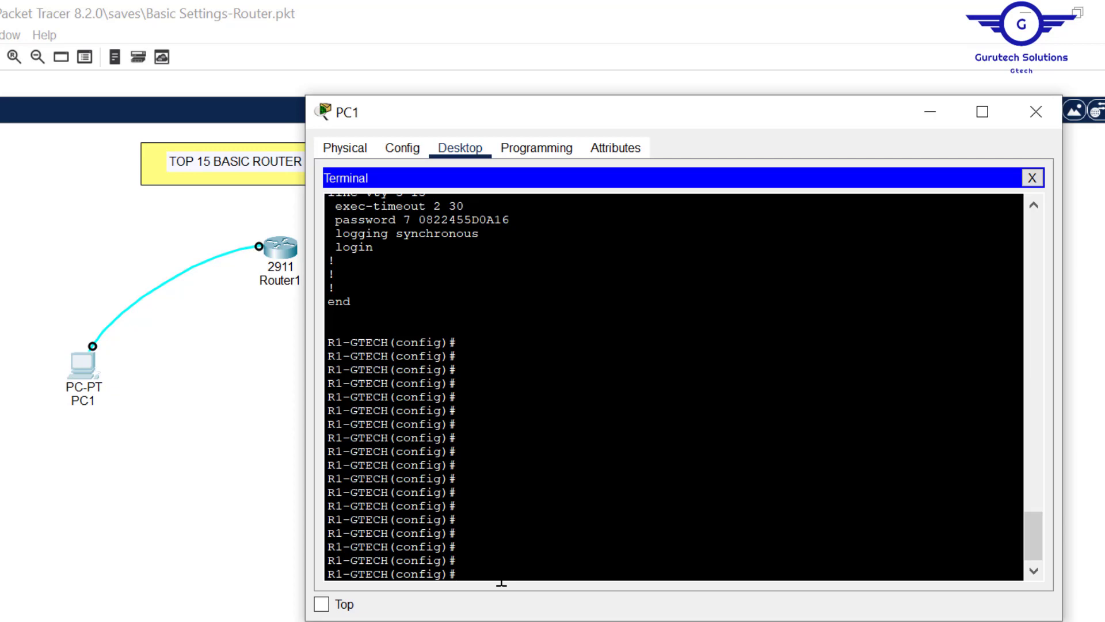
pyautogui.write('do sh start')
# - Run 'do sh start' and confirm that no startup-config is present yet
pyautogui.press('Return')
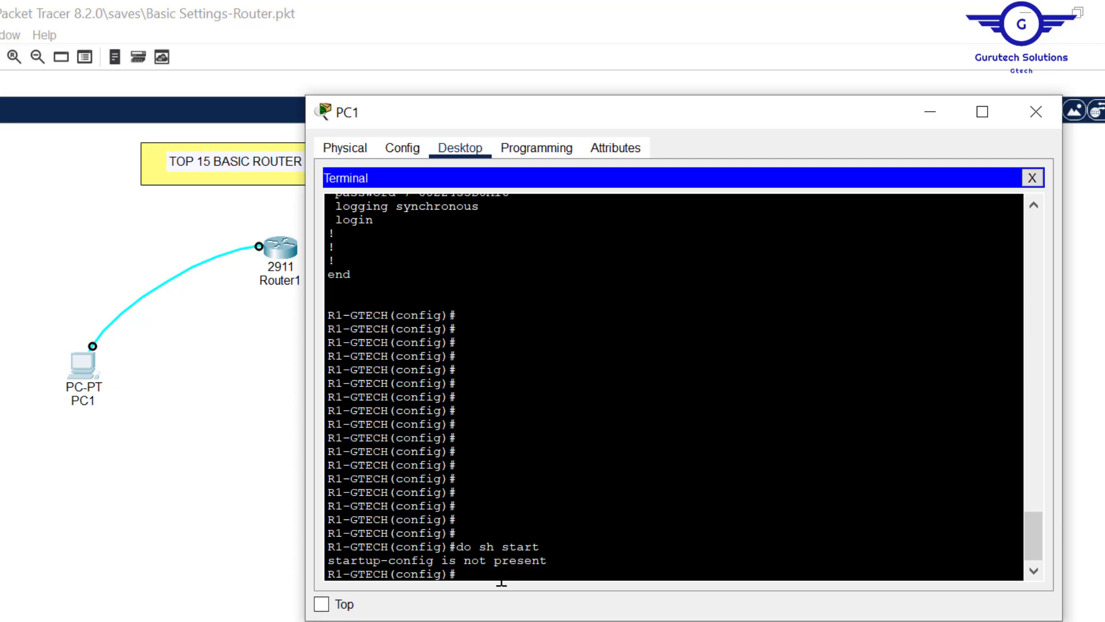
pyautogui.press('Return')
pyautogui.press('Return')
pyautogui.press('Return')
pyautogui.press('Return')
pyautogui.press('Return')
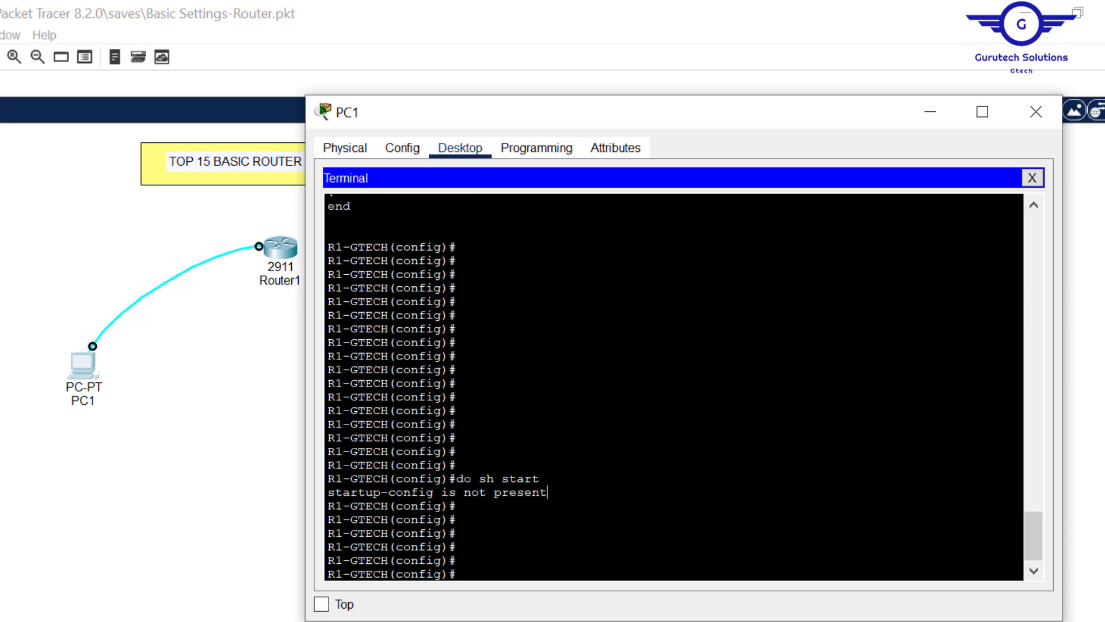
pyautogui.moveTo(548, 492); pyautogui.dragTo(321, 496)
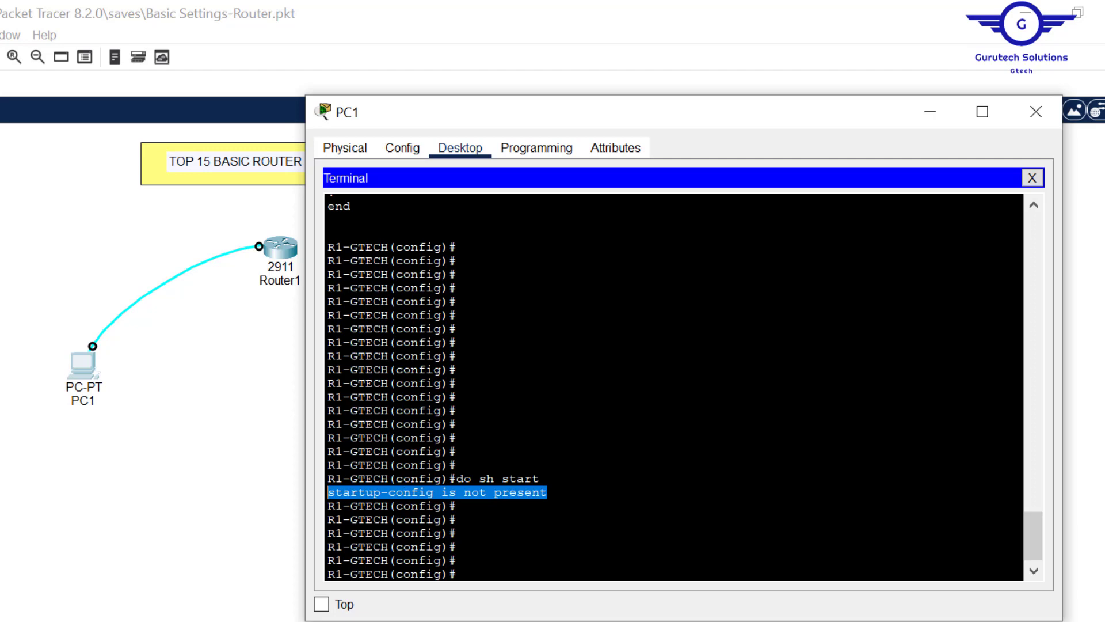
pyautogui.click(460, 574)
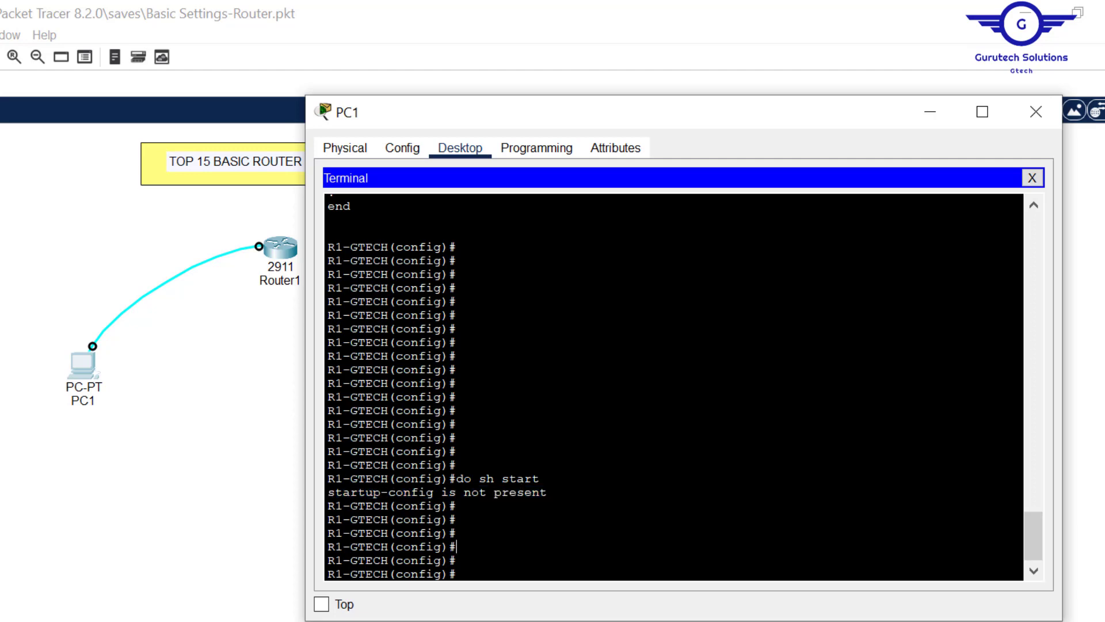
# - Save the running configuration with 'do write' and confirm Building configuration... [OK]
pyautogui.write('do write')
pyautogui.press('Return')
pyautogui.press('Return')
pyautogui.press('Return')
pyautogui.press('Return')
pyautogui.press('Return')
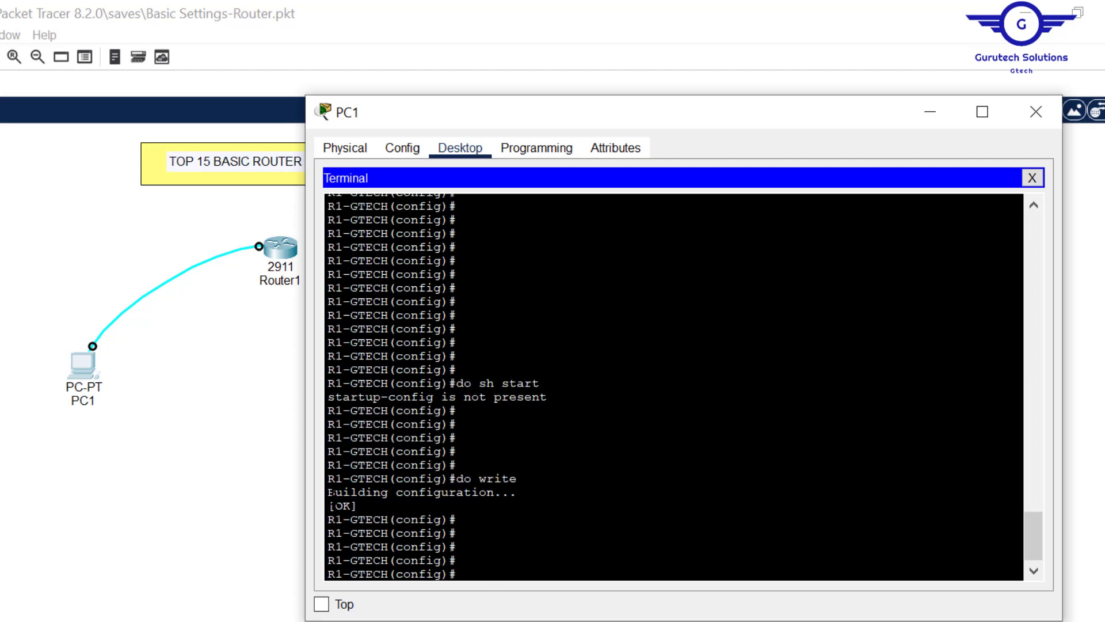
pyautogui.moveTo(331, 494); pyautogui.dragTo(358, 506)
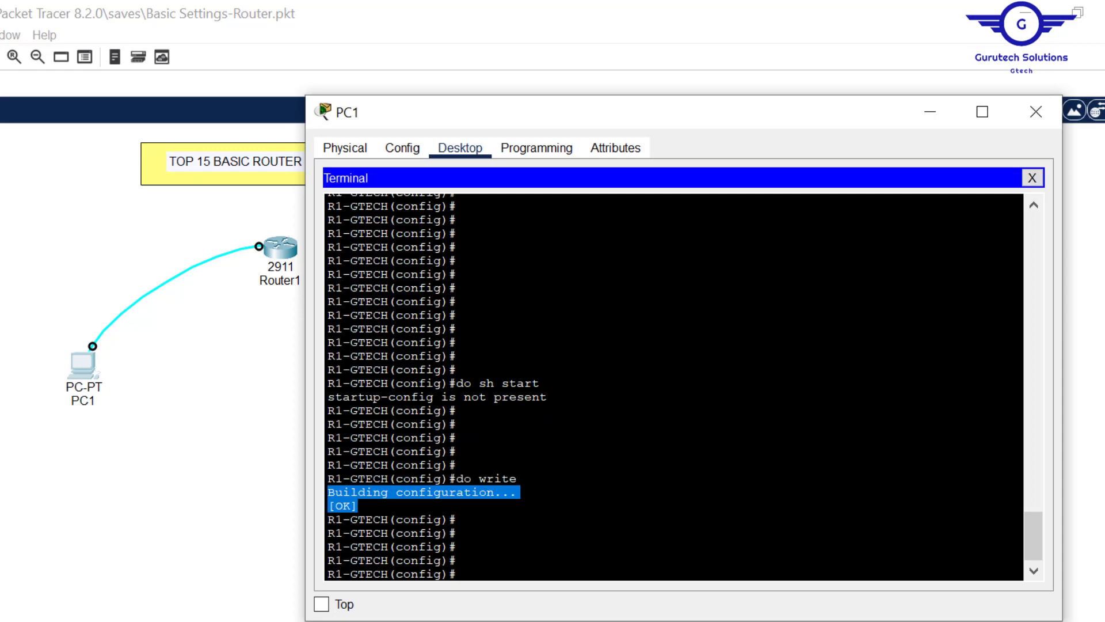
pyautogui.click(464, 542)
# - Rerun 'do sh start' to page through the saved 1244-byte startup-config
pyautogui.press('Up')
pyautogui.press('Up')
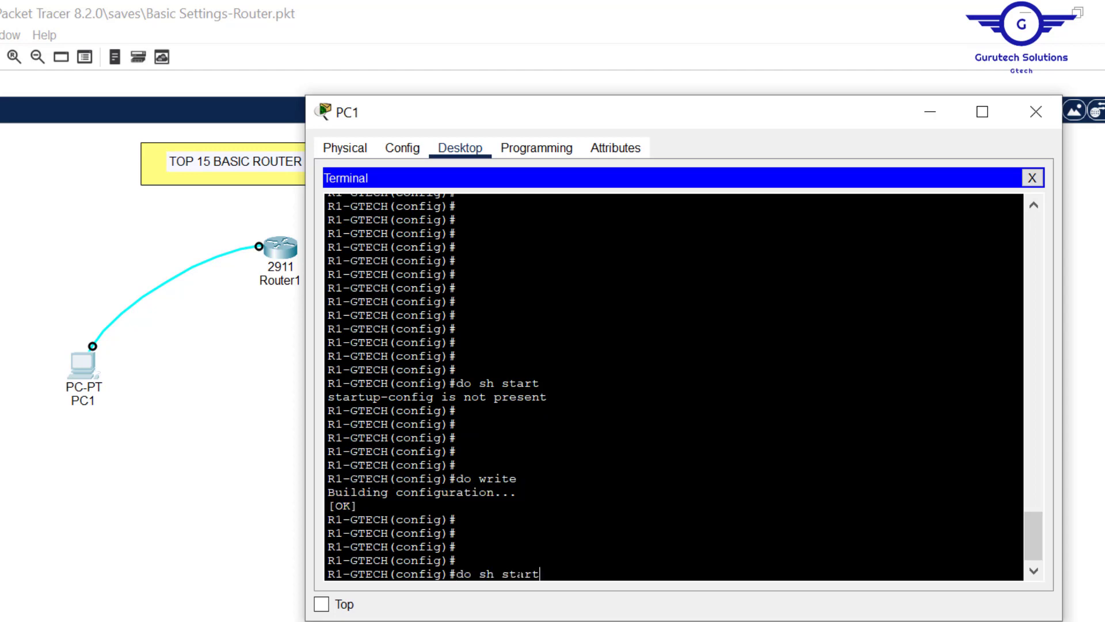
pyautogui.moveTo(547, 398); pyautogui.dragTo(462, 385)
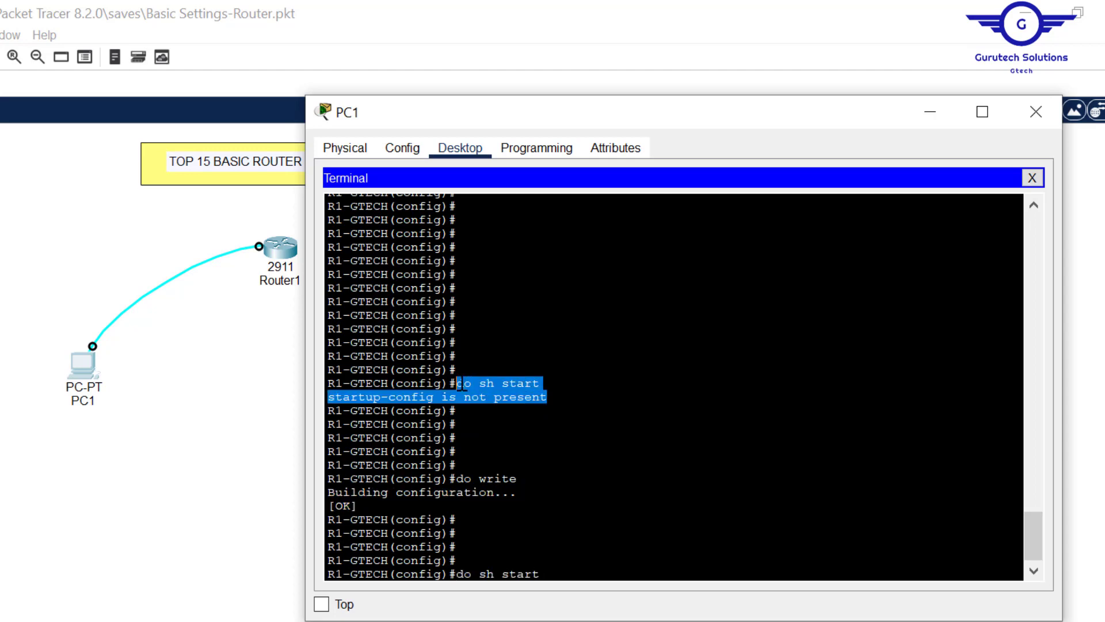
pyautogui.click(489, 438)
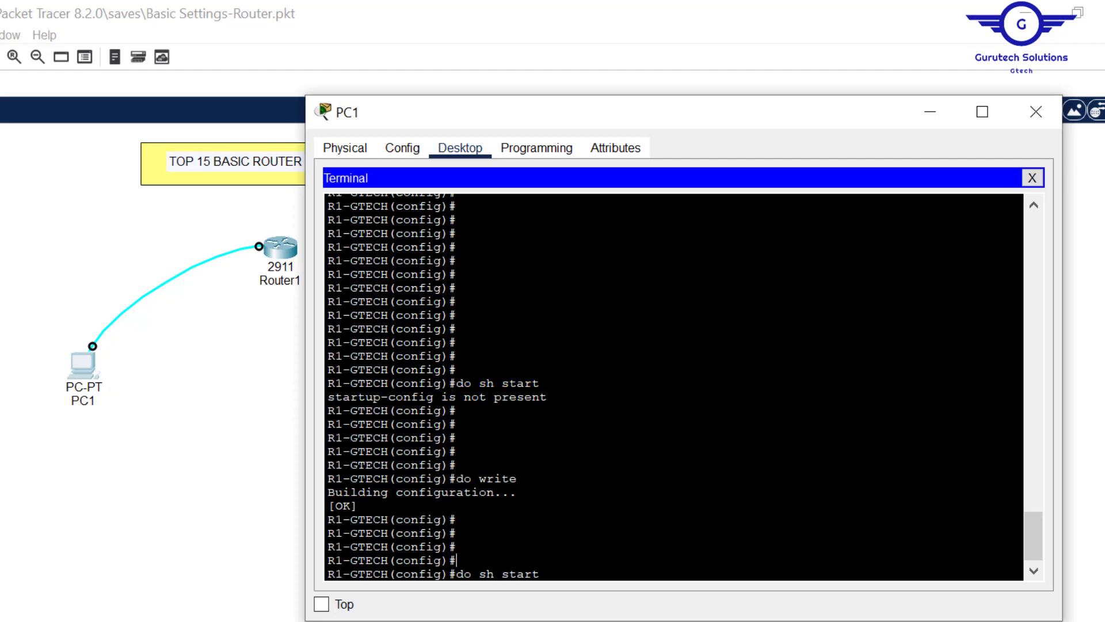
pyautogui.press('Return')
pyautogui.press('Return')
pyautogui.press('Return')
pyautogui.press('Return')
pyautogui.press('Return')
pyautogui.press('Return')
pyautogui.press('Return')
pyautogui.press('Return')
pyautogui.press('Return')
pyautogui.press('Return')
pyautogui.press('Return')
pyautogui.press('Return')
pyautogui.press('Return')
pyautogui.press('Return')
pyautogui.press('Return')
pyautogui.press('Return')
pyautogui.press('Return')
pyautogui.press('Return')
pyautogui.press('Return')
pyautogui.press('Return')
pyautogui.press('Return')
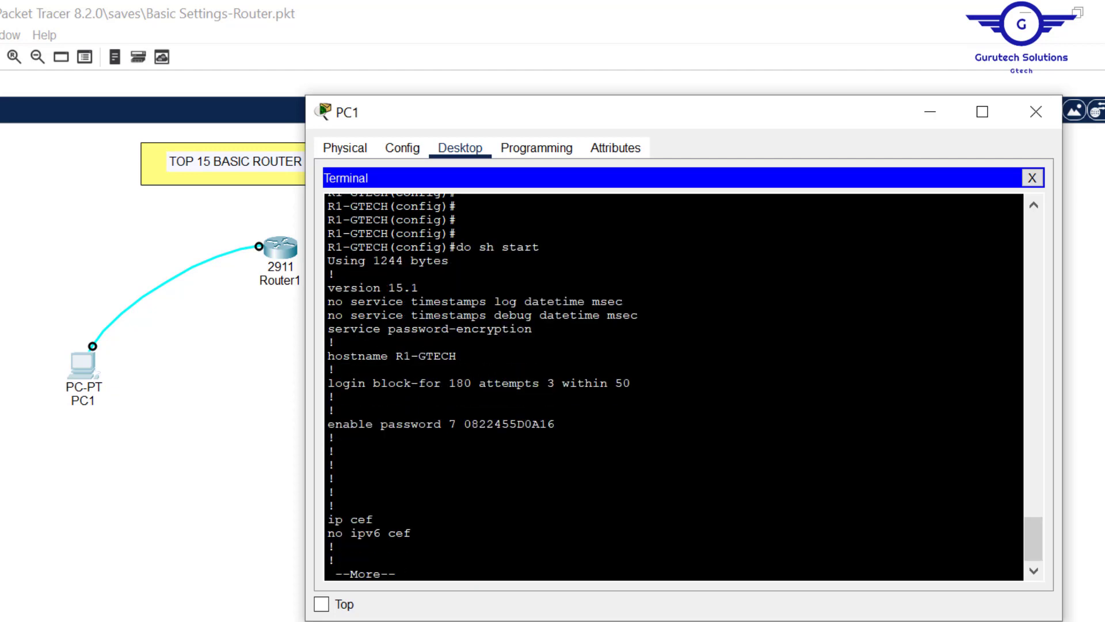
pyautogui.press('Return')
pyautogui.press('Return')
pyautogui.press('Return')
pyautogui.press('Return')
pyautogui.press('Return')
pyautogui.press('Return')
pyautogui.press('Return')
pyautogui.press('Return')
pyautogui.press('Return')
pyautogui.press('Return')
pyautogui.press('Return')
pyautogui.press('Return')
pyautogui.press('Return')
pyautogui.press('Return')
pyautogui.press('Return')
pyautogui.press('Return')
pyautogui.press('Return')
pyautogui.press('Return')
pyautogui.press('Return')
pyautogui.press('Return')
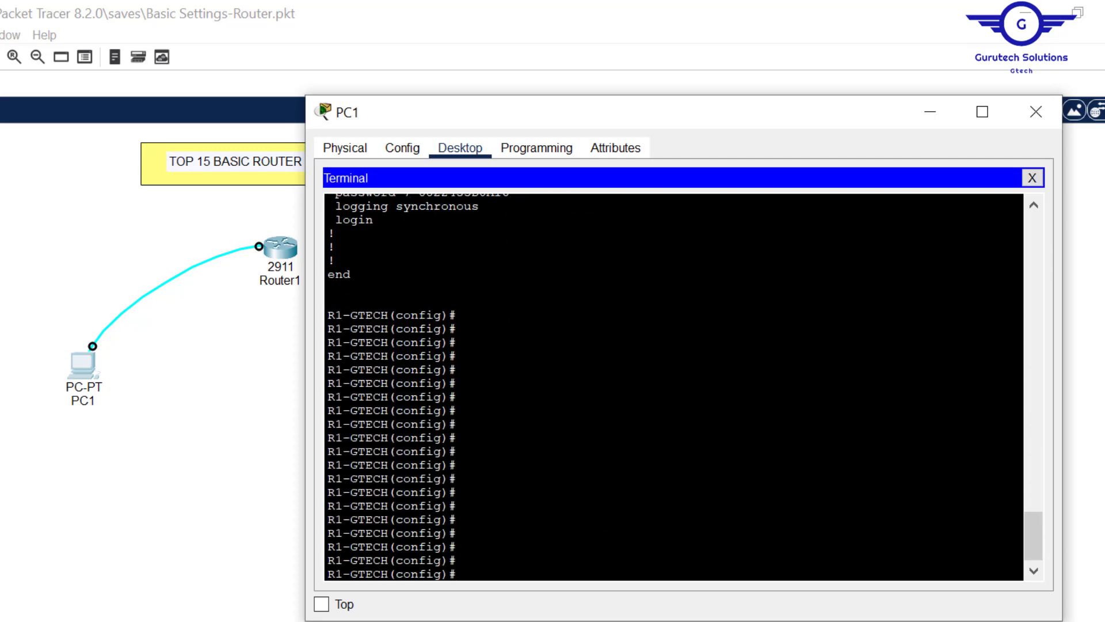
pyautogui.moveTo(1028, 520); pyautogui.dragTo(1043, 333)
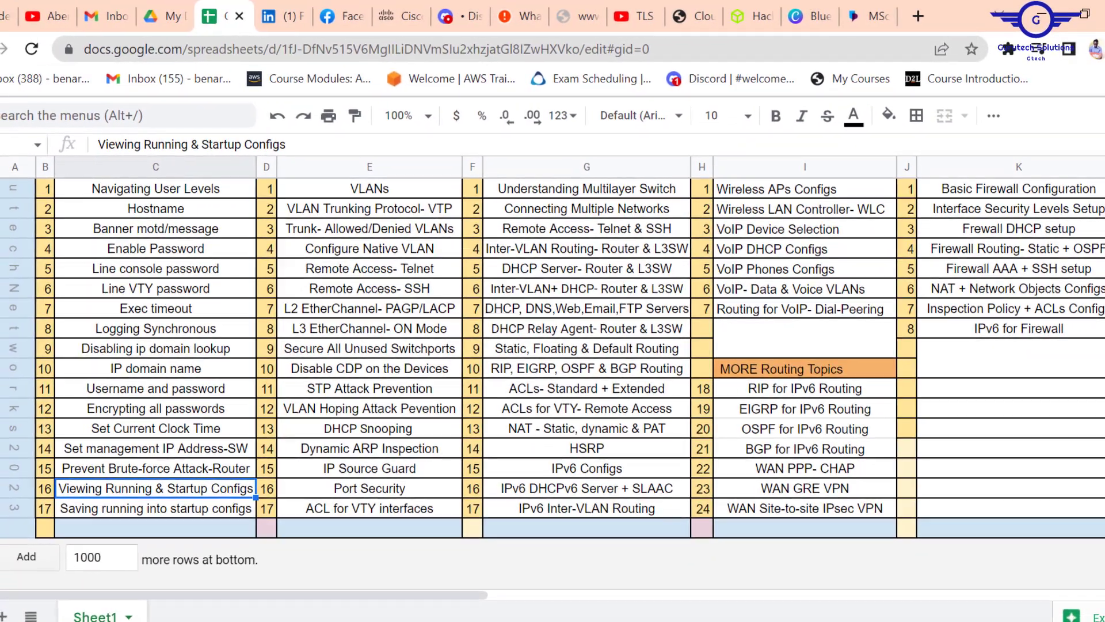
# - Give the 17 Basic Configurations topics in C1:C17 a yellow fill
pyautogui.scroll(2, 192, 358)
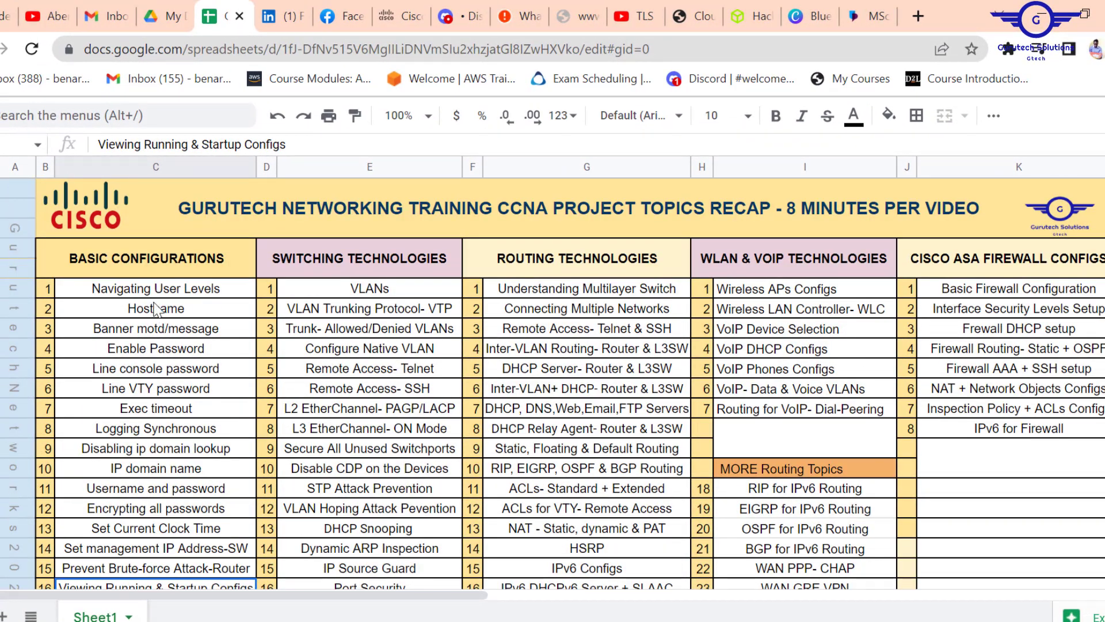
pyautogui.moveTo(134, 290); pyautogui.dragTo(160, 511)
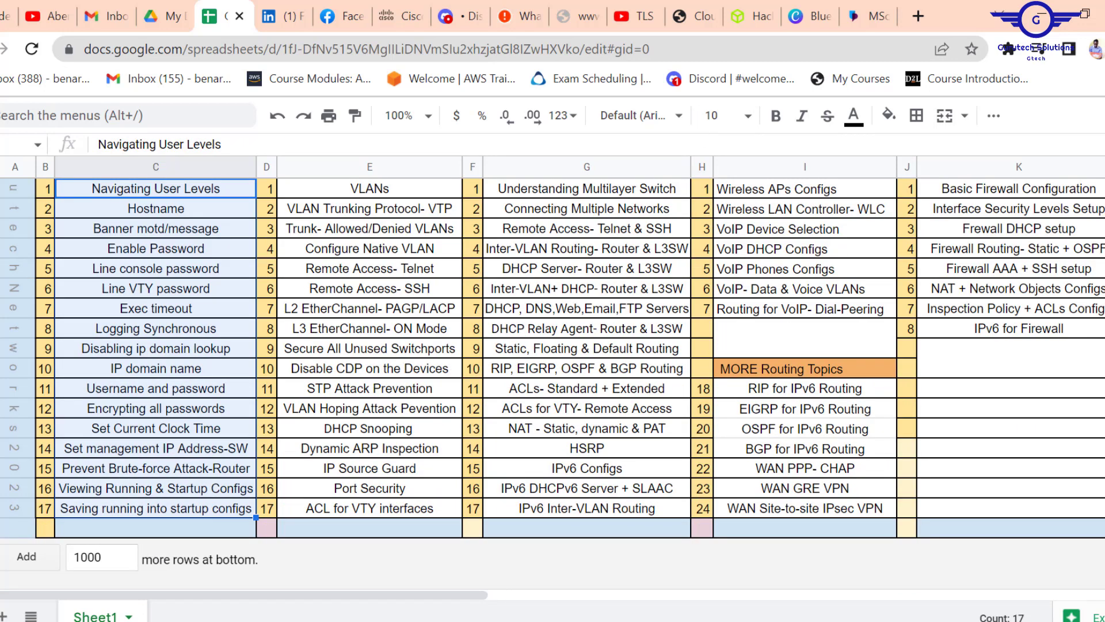
pyautogui.click(1104, 116)
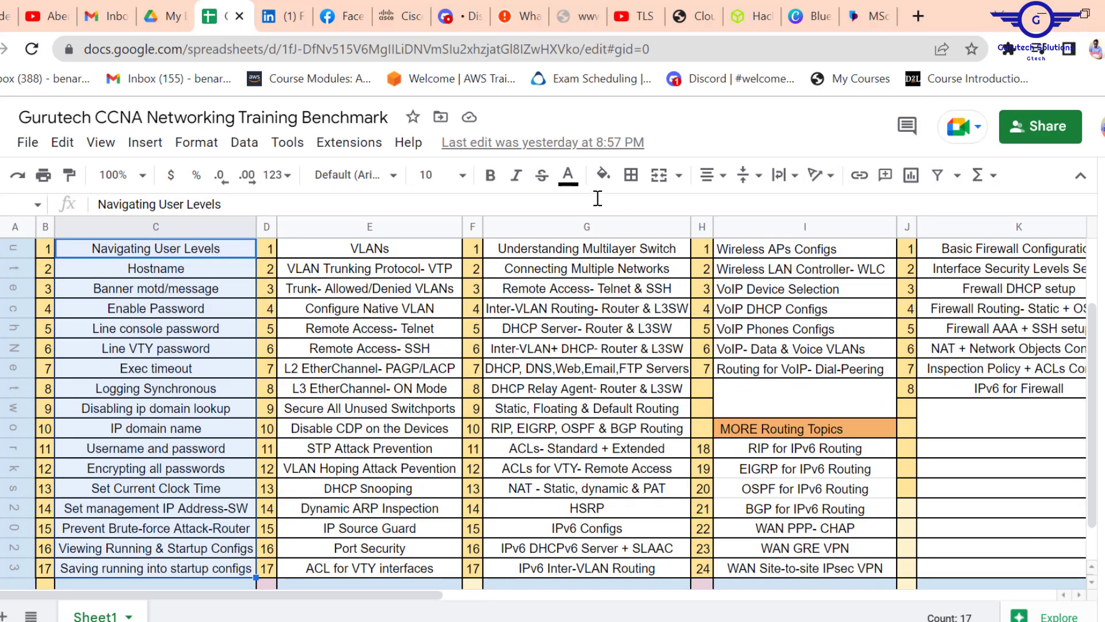
pyautogui.click(603, 174)
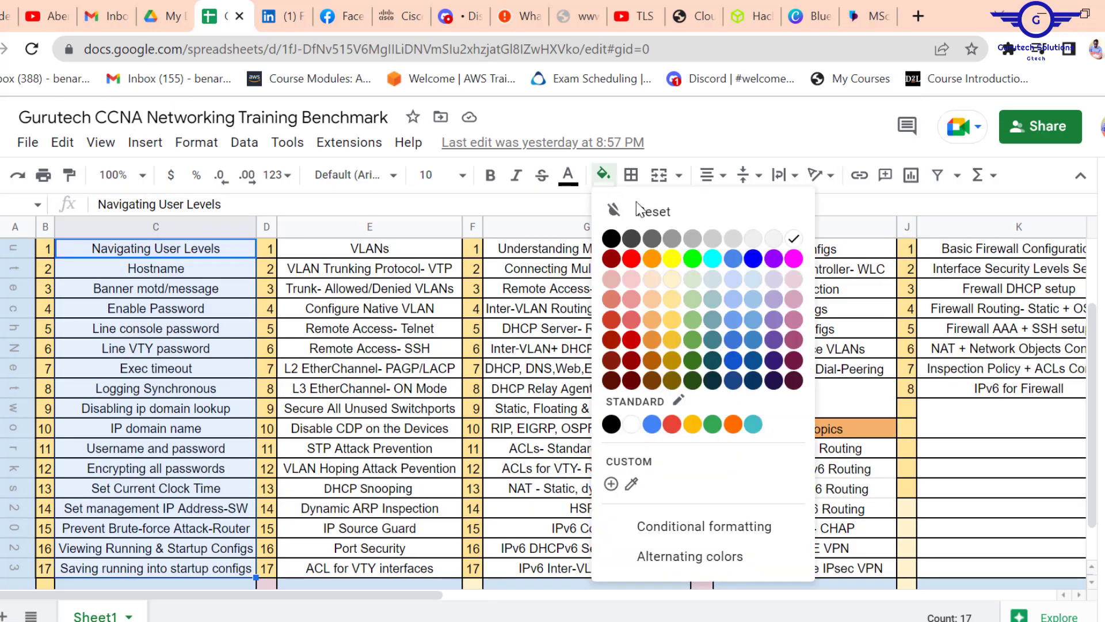
pyautogui.click(673, 265)
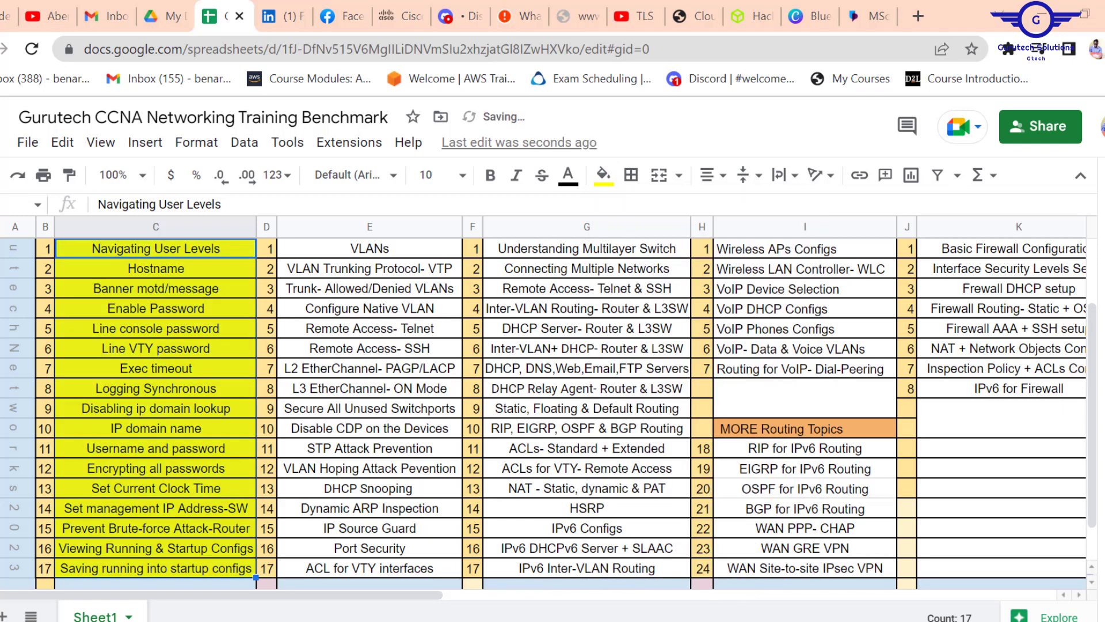
pyautogui.click(371, 569)
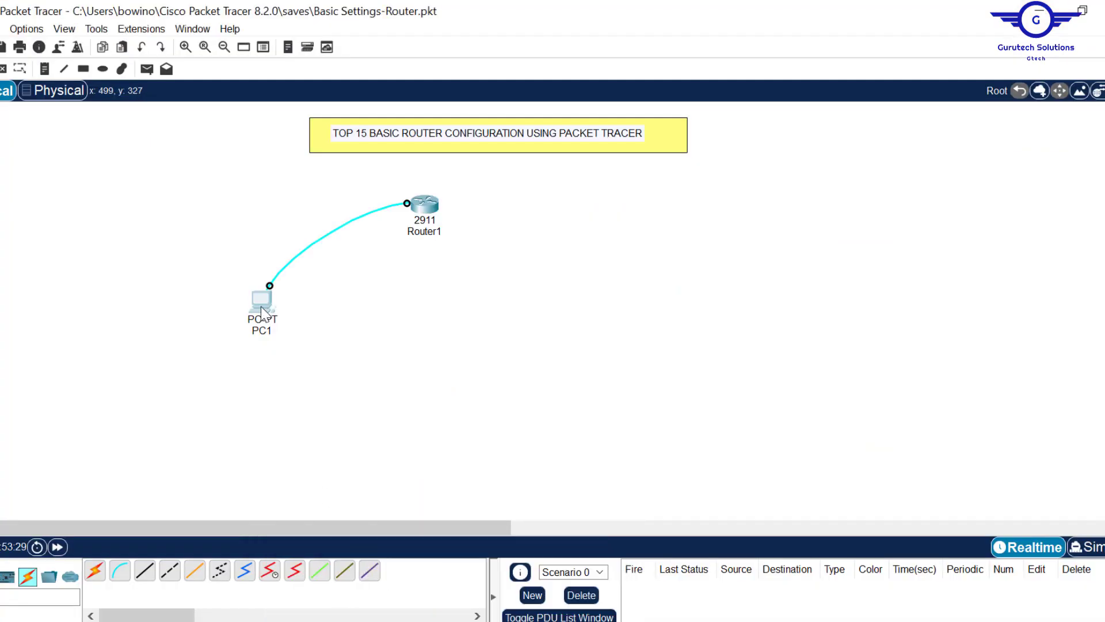
# - Reopen PC1's terminal window and nudge it slightly lower
pyautogui.click(260, 303)
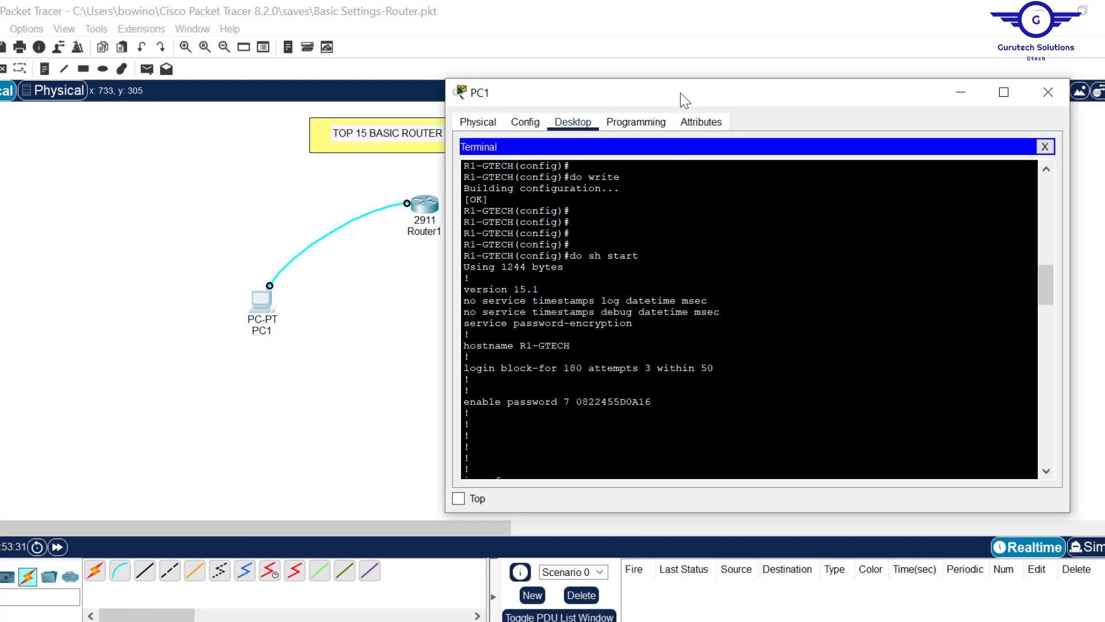
pyautogui.moveTo(681, 92)
pyautogui.mouseDown()
pyautogui.moveTo(707, 96)
pyautogui.moveTo(679, 110)
pyautogui.mouseUp()
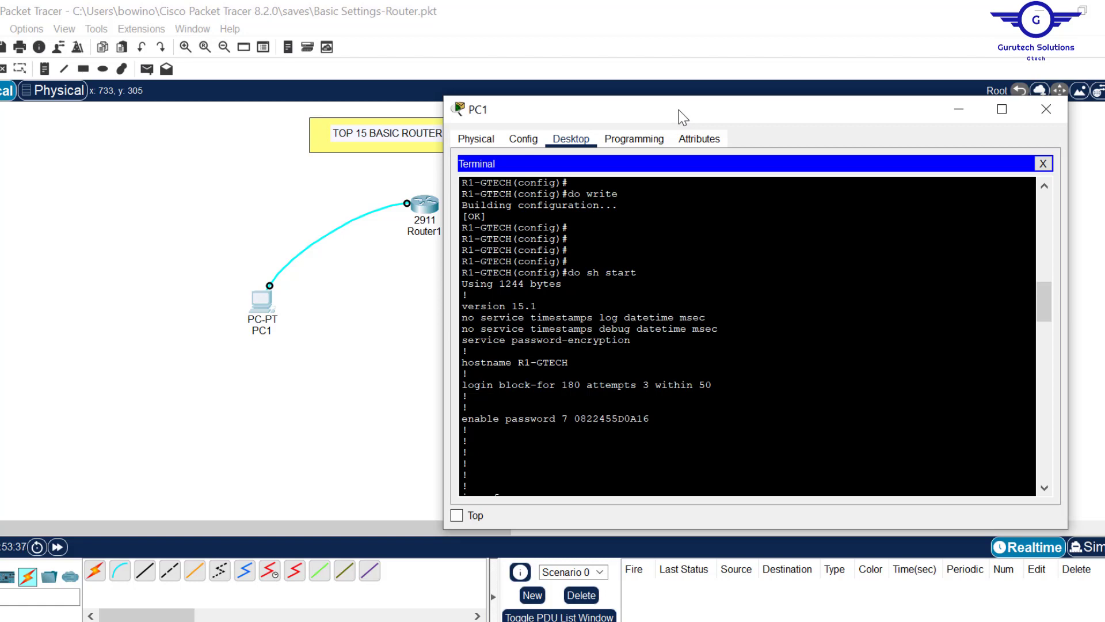
pyautogui.click(406, 621)
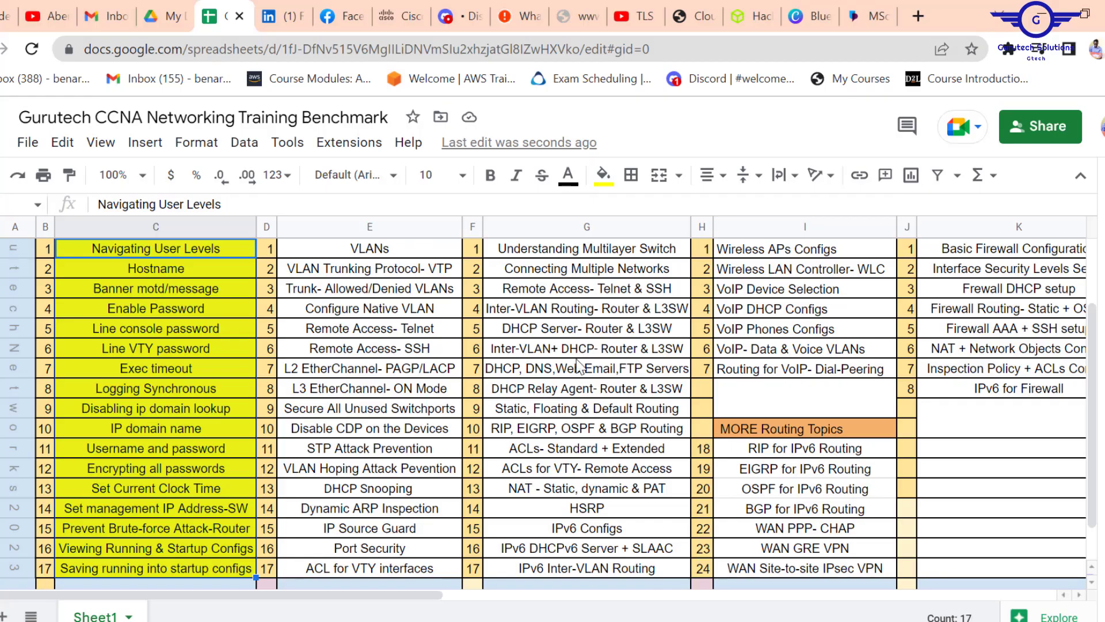
# - Scroll the topics sheet to the top, then minimize Chrome to reveal the PC1 terminal
pyautogui.scroll(2, 1092, 348)
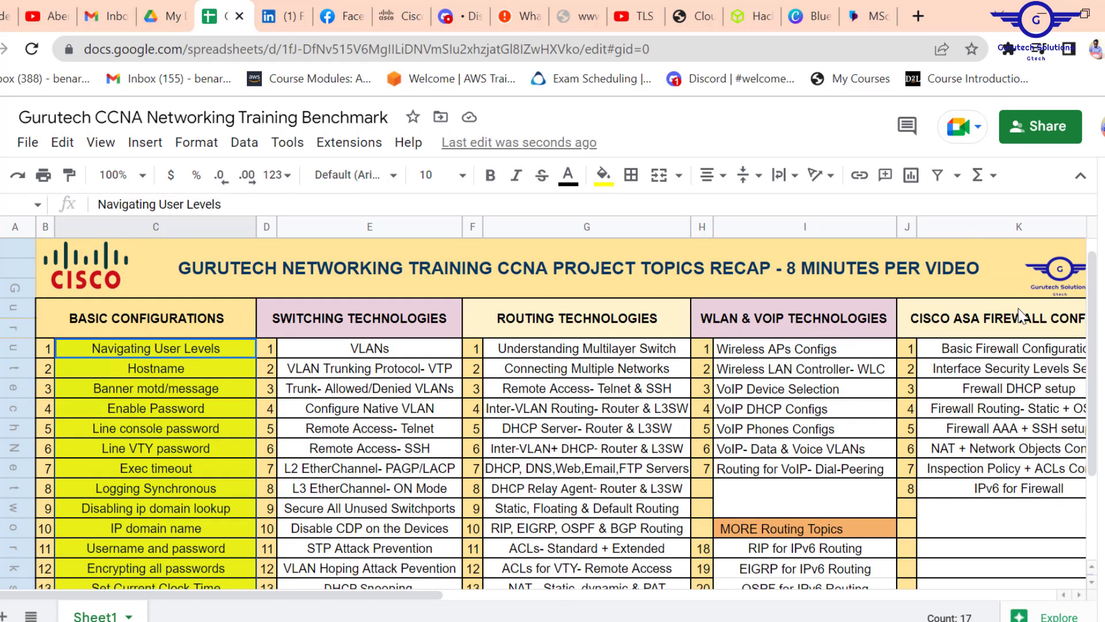
pyautogui.click(1042, 17)
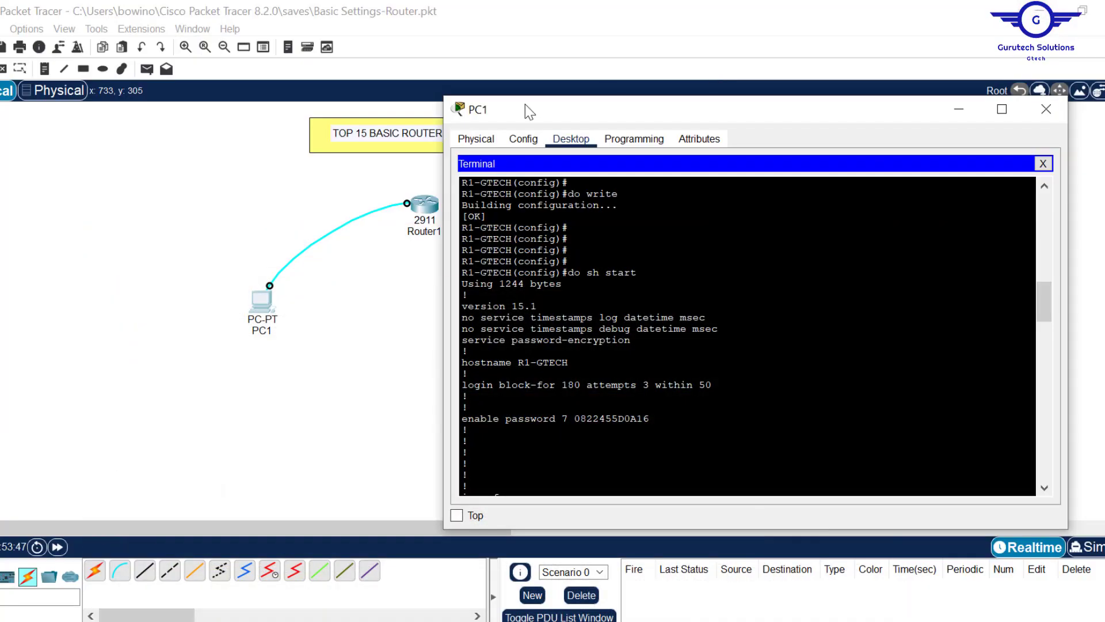